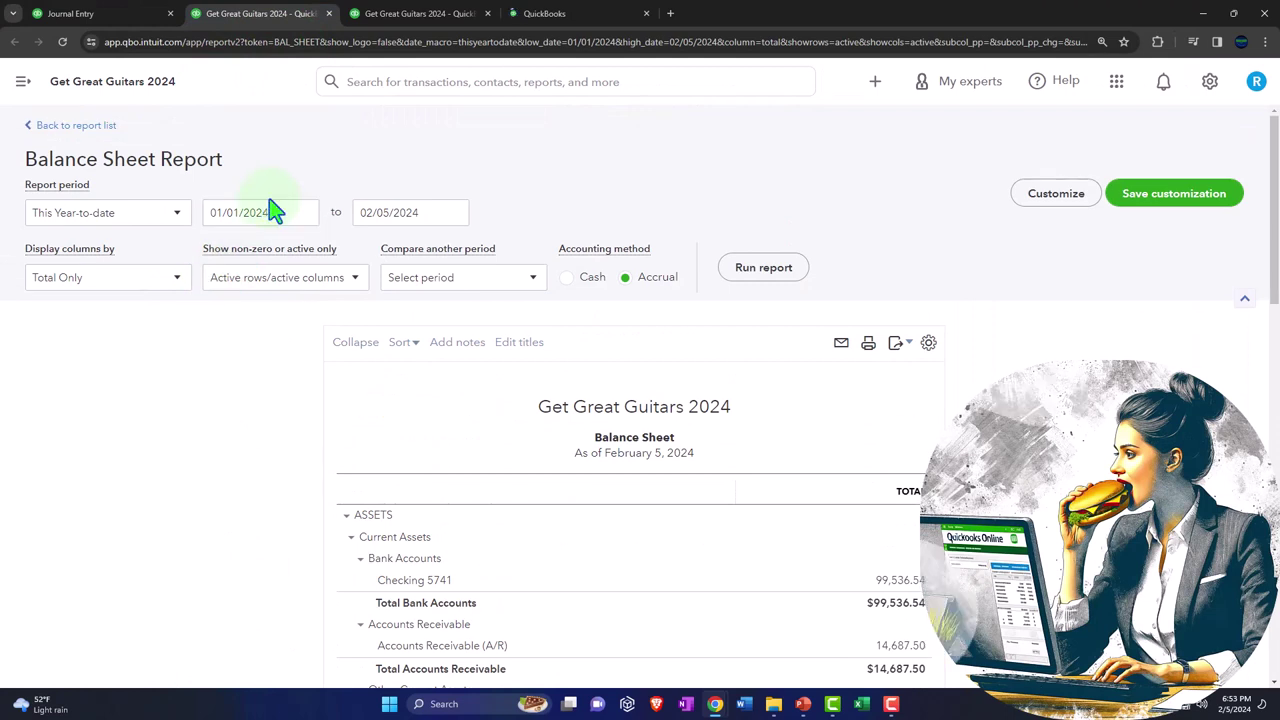
- Set the Balance Sheet report period to 01/01/2024 through 03/31/2024
{"action": "left_click", "coordinate": [274, 210]}
{"action": "type", "text": "01012024"}
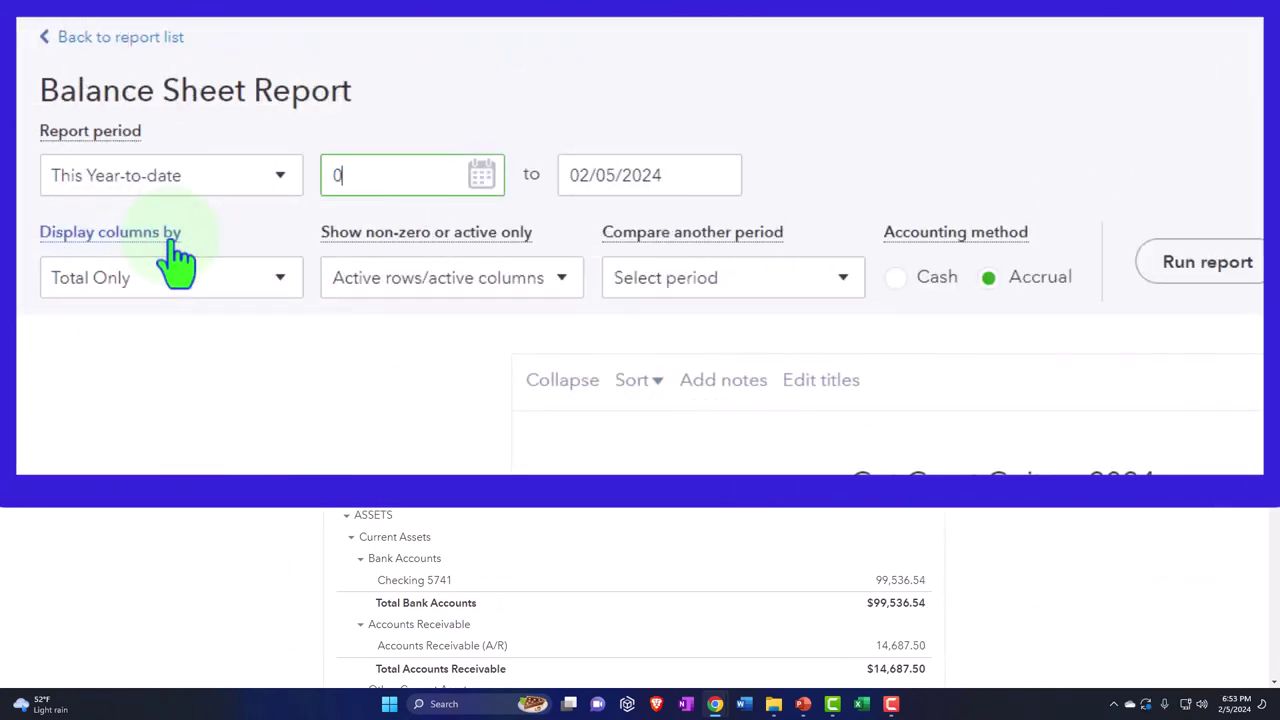
{"action": "key", "text": "Tab"}
{"action": "type", "text": "02"}
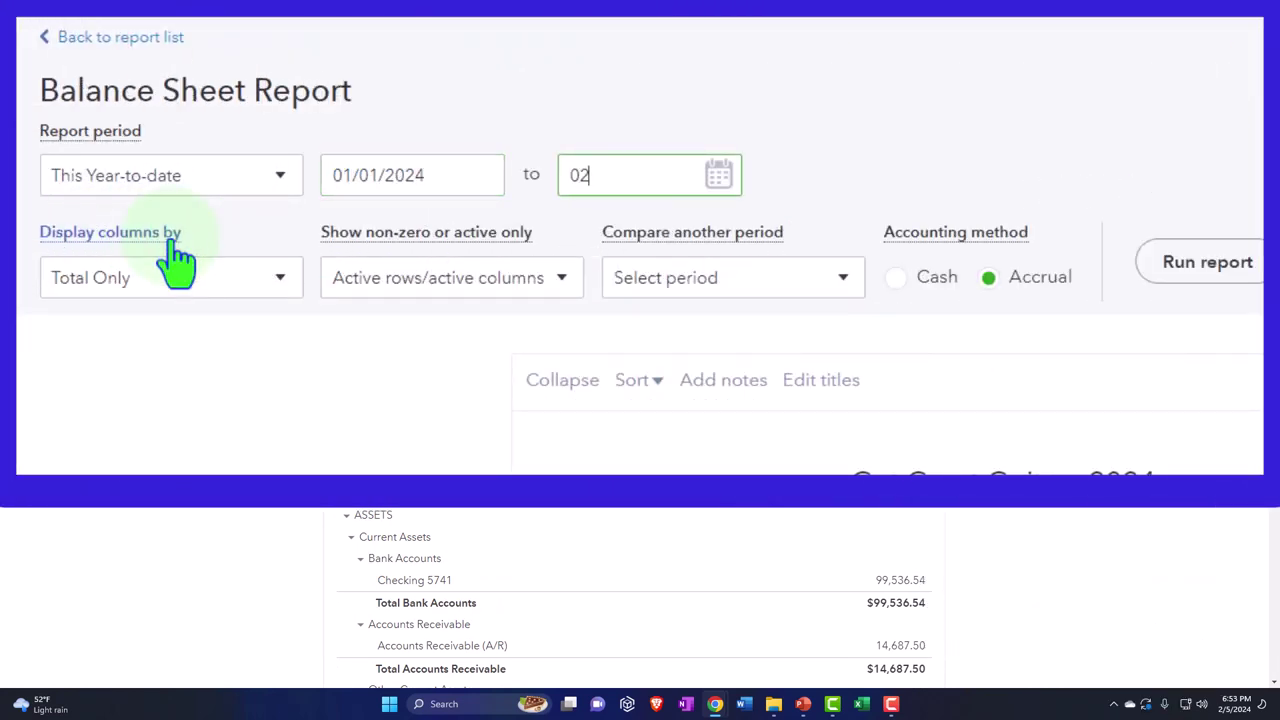
{"action": "key", "text": "BackSpace"}
{"action": "type", "text": "3312024"}
- Display the Balance Sheet columns by Months and run the report
{"action": "left_click", "coordinate": [262, 282]}
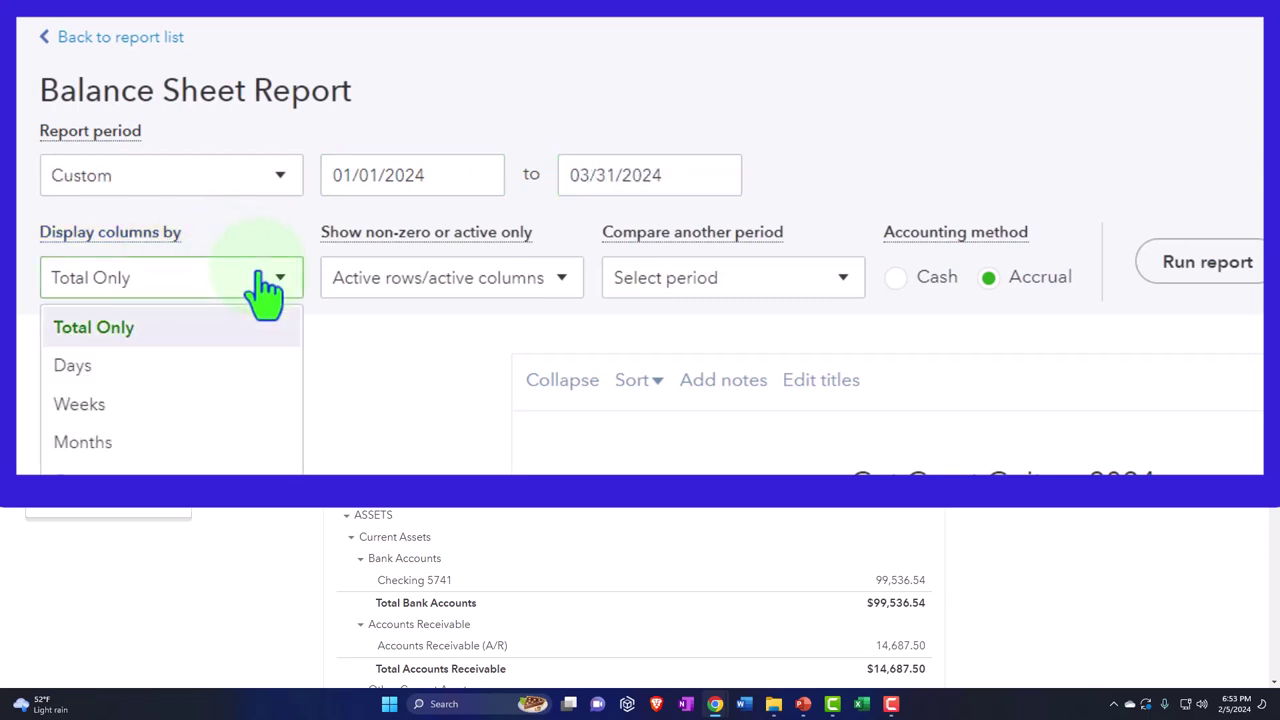
{"action": "left_click", "coordinate": [240, 442]}
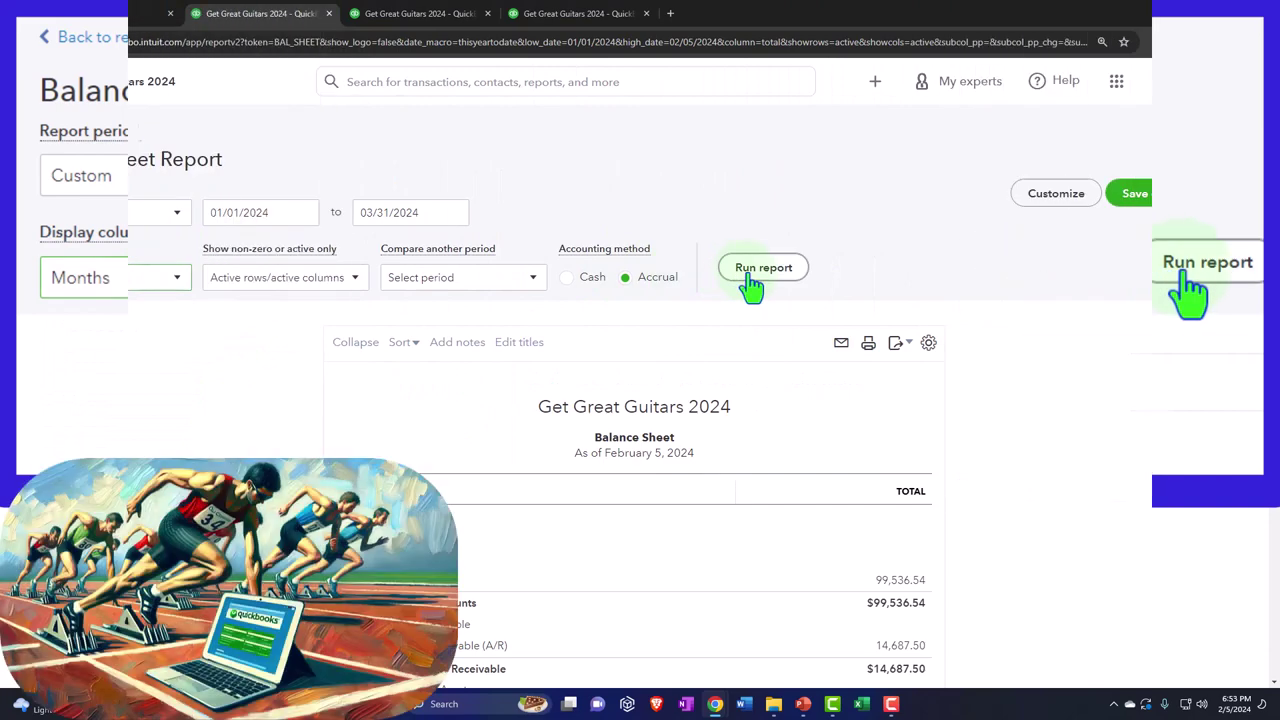
{"action": "left_click", "coordinate": [750, 285]}
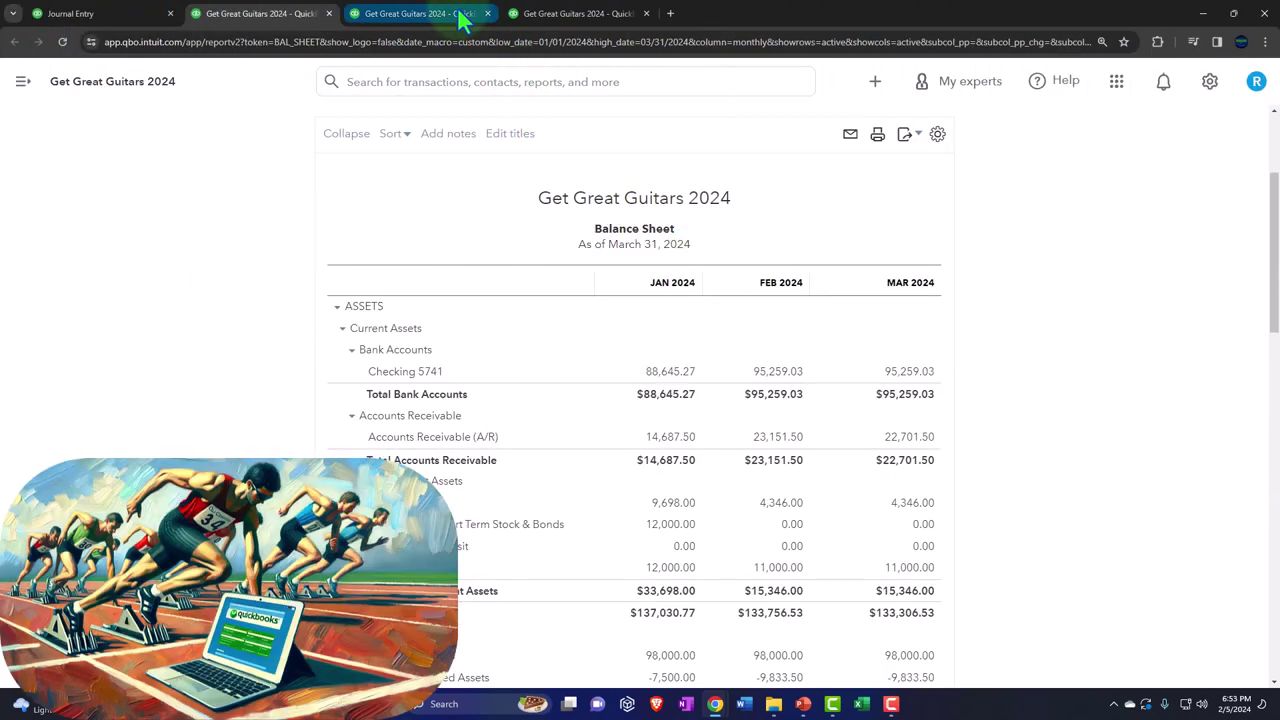
- In the open Profit and Loss report, set the report period to 01/01/2024 through 03/31/2024
{"action": "left_click", "coordinate": [465, 14]}
{"action": "left_click", "coordinate": [208, 86]}
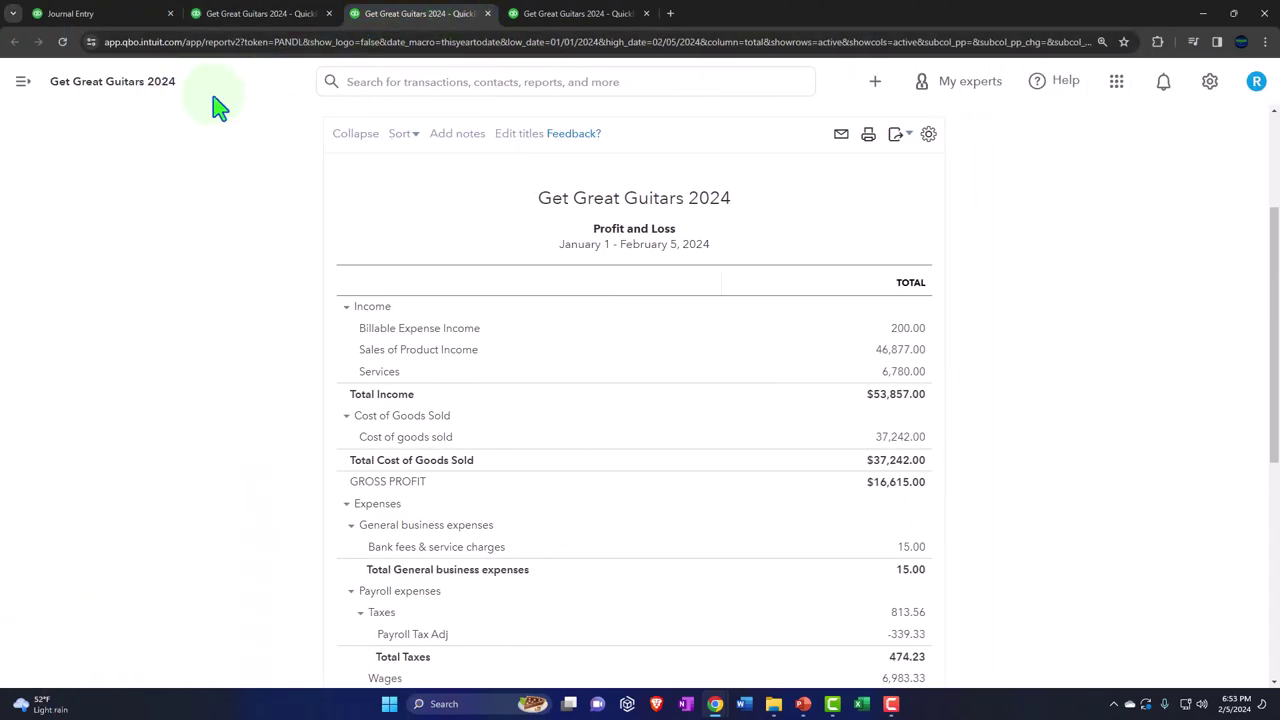
{"action": "scroll", "coordinate": [206, 271], "scroll_direction": "up", "scroll_amount": 3}
{"action": "left_click", "coordinate": [255, 212]}
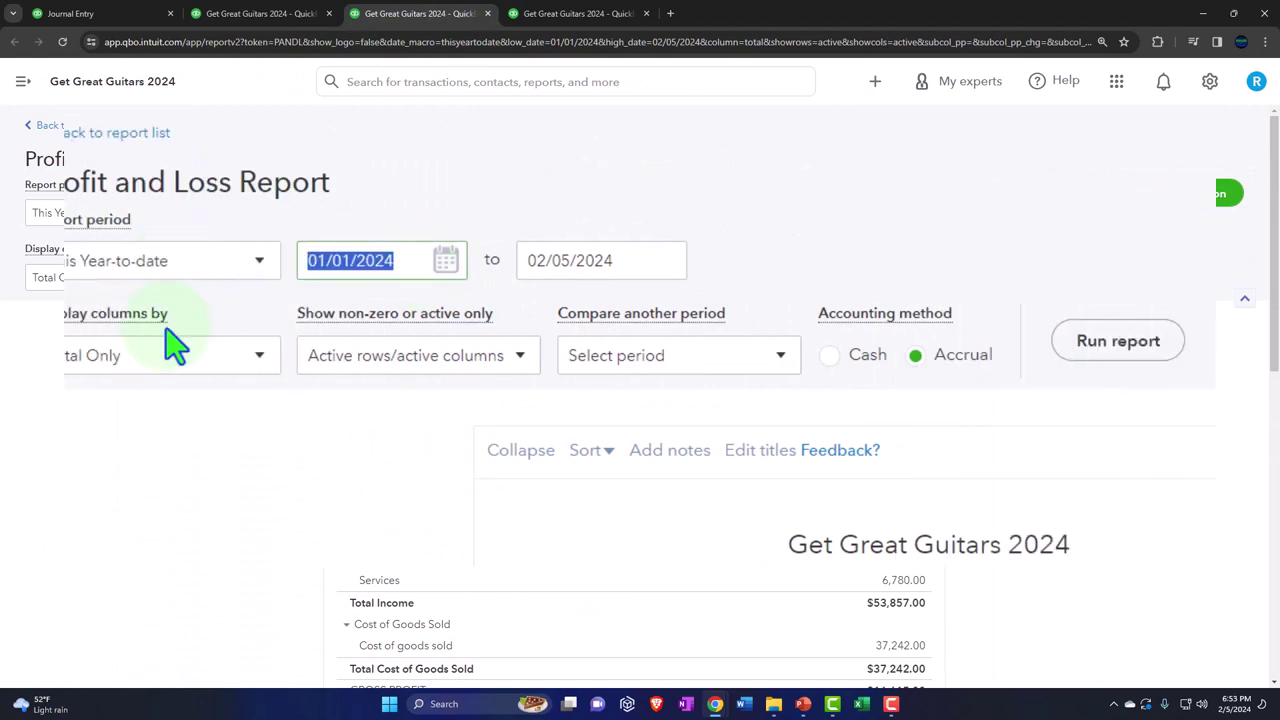
{"action": "type", "text": "01012024"}
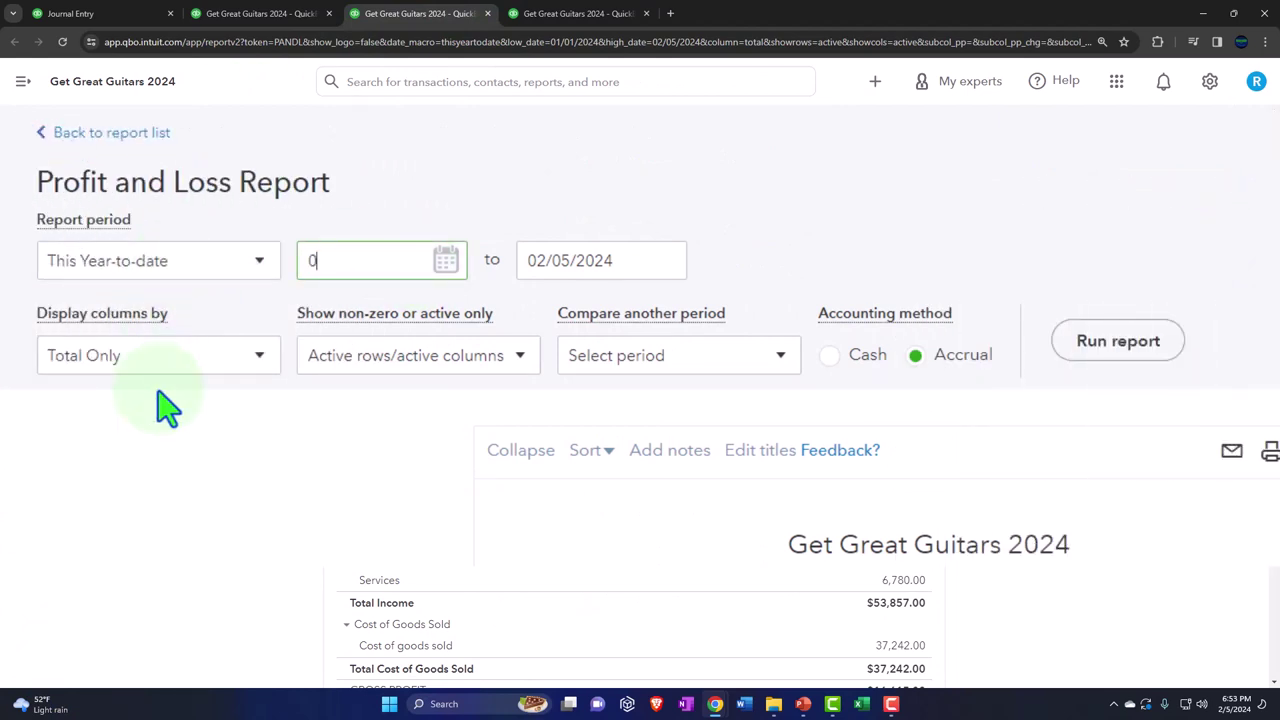
{"action": "key", "text": "Tab"}
{"action": "type", "text": "02"}
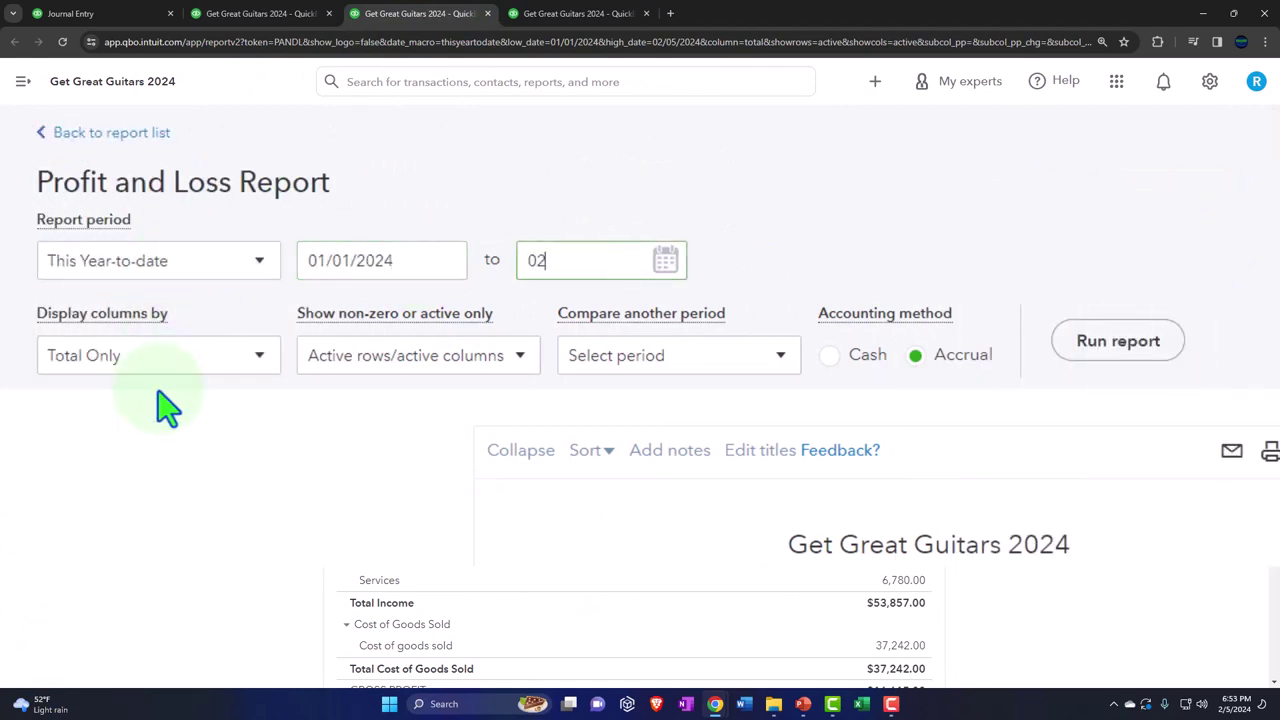
{"action": "type", "text": "25"}
{"action": "key", "text": "BackSpace"}
{"action": "key", "text": "BackSpace"}
{"action": "key", "text": "BackSpace"}
{"action": "type", "text": "33124"}
{"action": "left_click", "coordinate": [165, 405]}
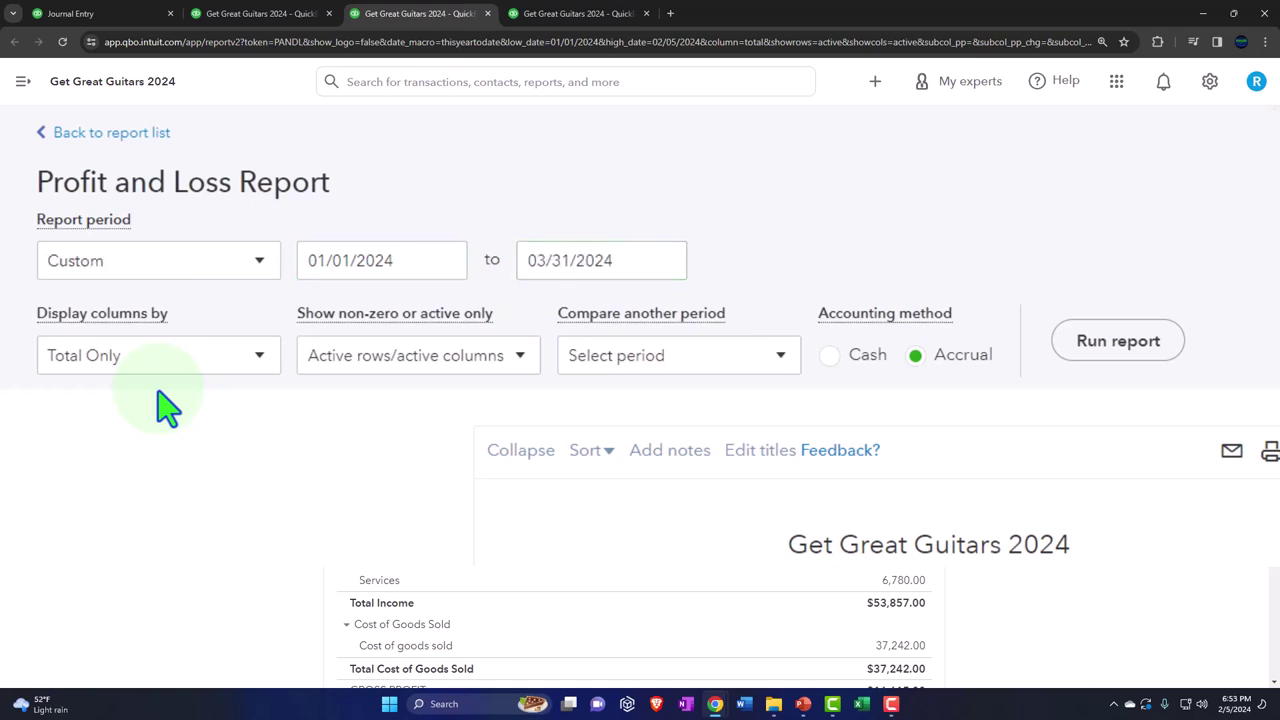
- Display the Profit and Loss columns by Months and run the report
{"action": "left_click", "coordinate": [205, 362]}
{"action": "left_click", "coordinate": [176, 510]}
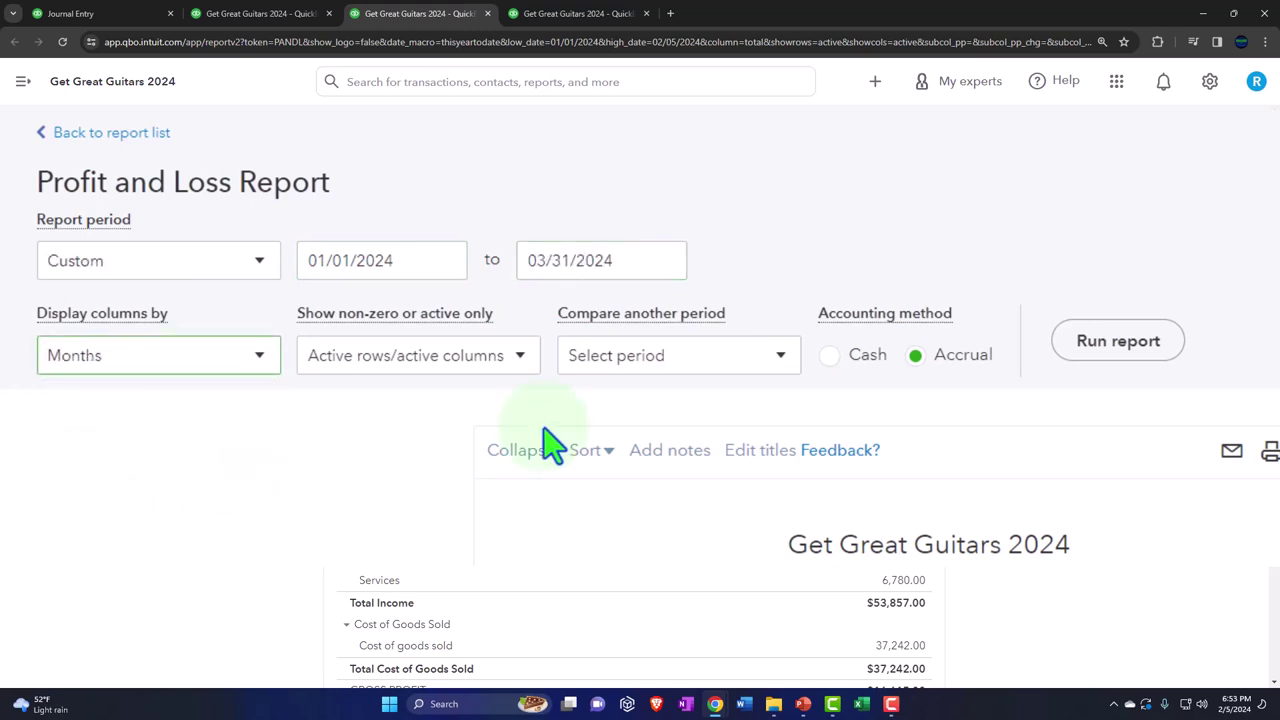
{"action": "left_click", "coordinate": [1110, 345]}
{"action": "scroll", "coordinate": [700, 300], "scroll_direction": "down", "scroll_amount": 2}
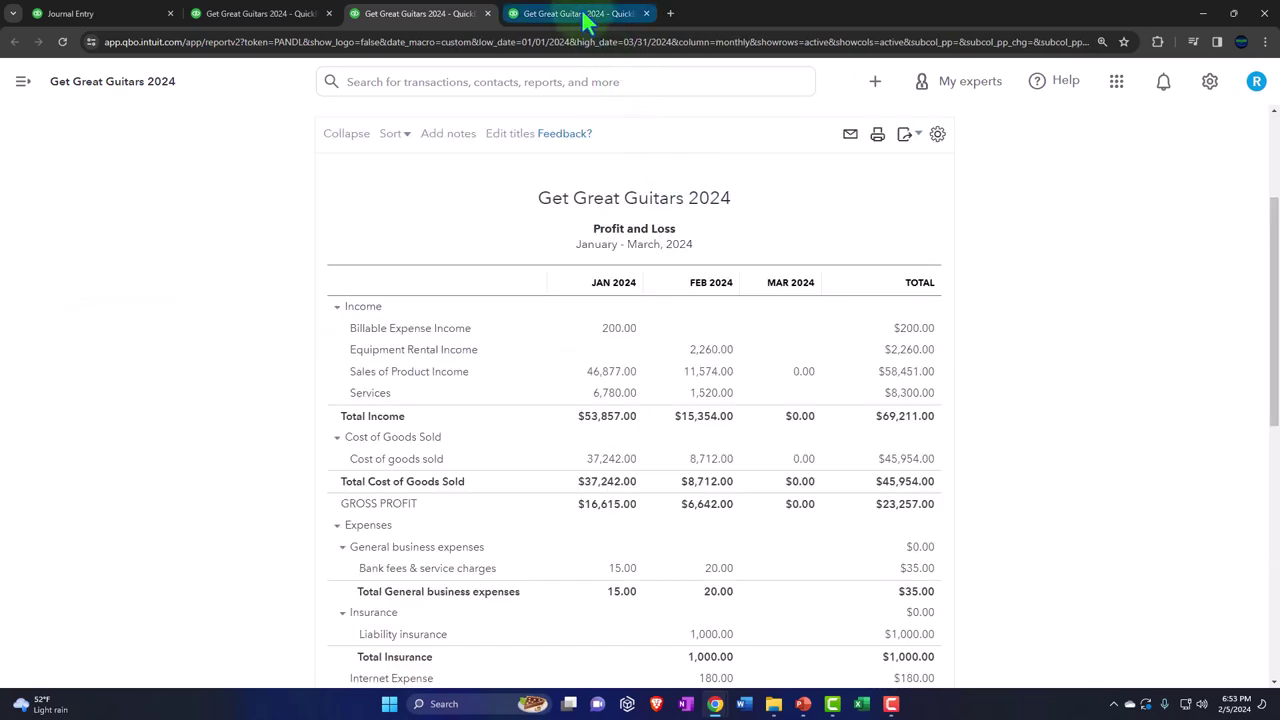
- In the open Trial Balance report, set the report period to 01/01/2024 through 03/31/2024
{"action": "left_click", "coordinate": [589, 22]}
{"action": "left_click", "coordinate": [207, 83]}
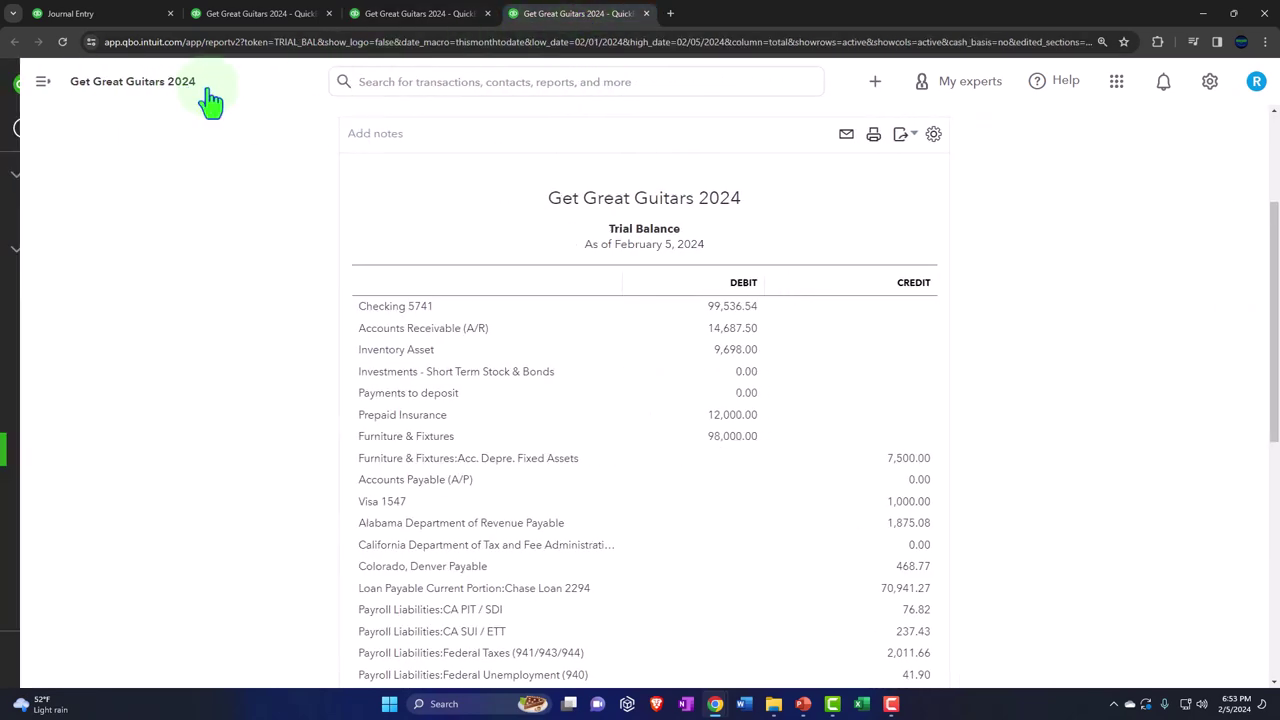
{"action": "scroll", "coordinate": [220, 225], "scroll_direction": "up", "scroll_amount": 3}
{"action": "left_click", "coordinate": [278, 215]}
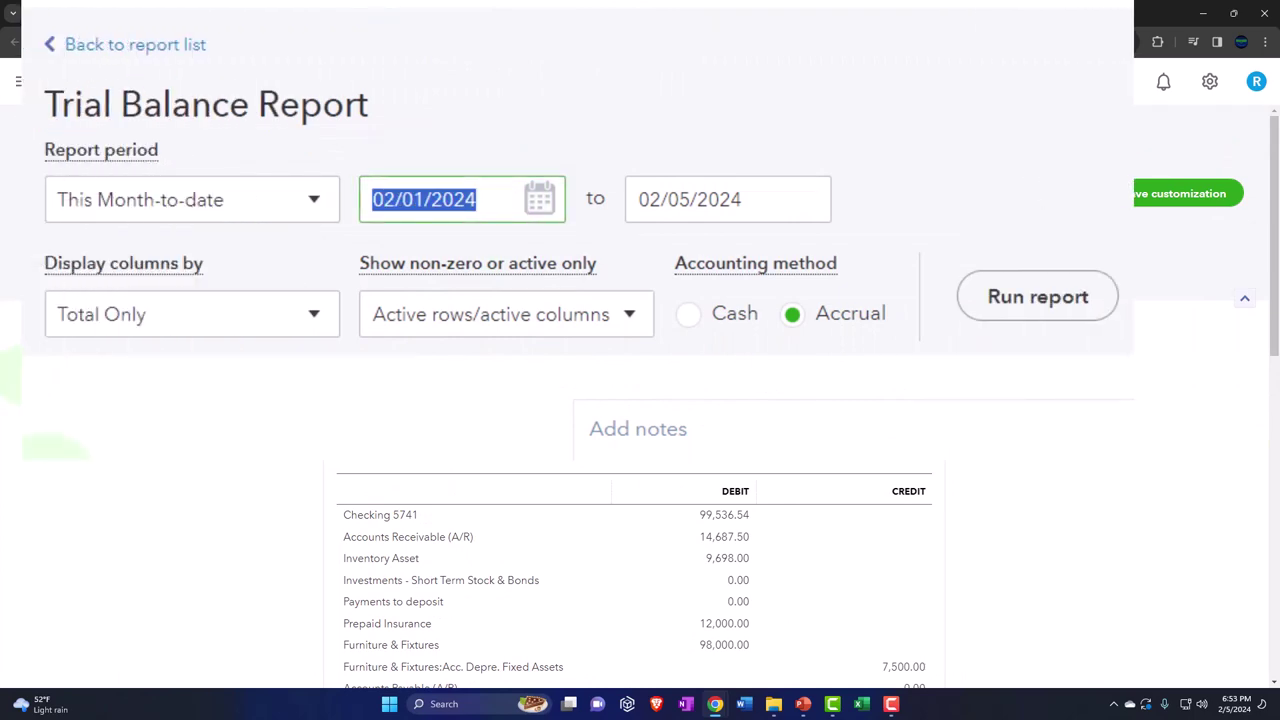
{"action": "type", "text": "01/01/2024"}
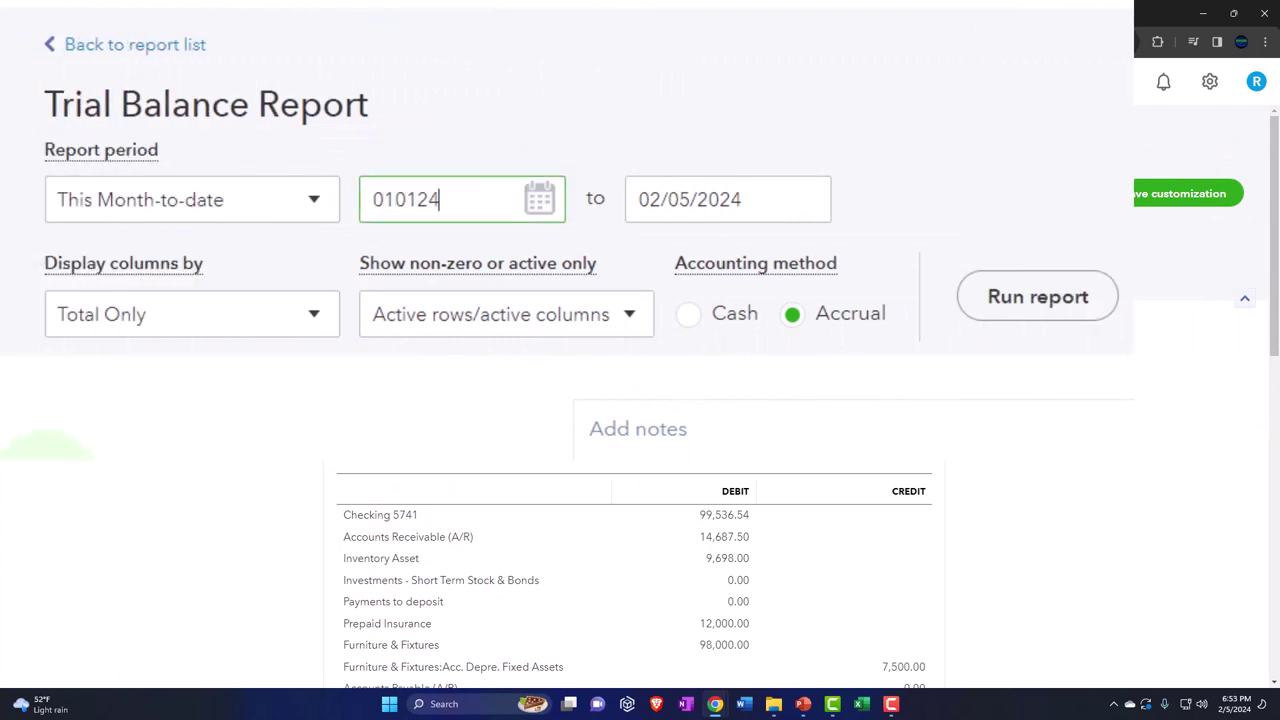
{"action": "key", "text": "Tab"}
{"action": "type", "text": "03/31/2024"}
{"action": "key", "text": "Tab"}
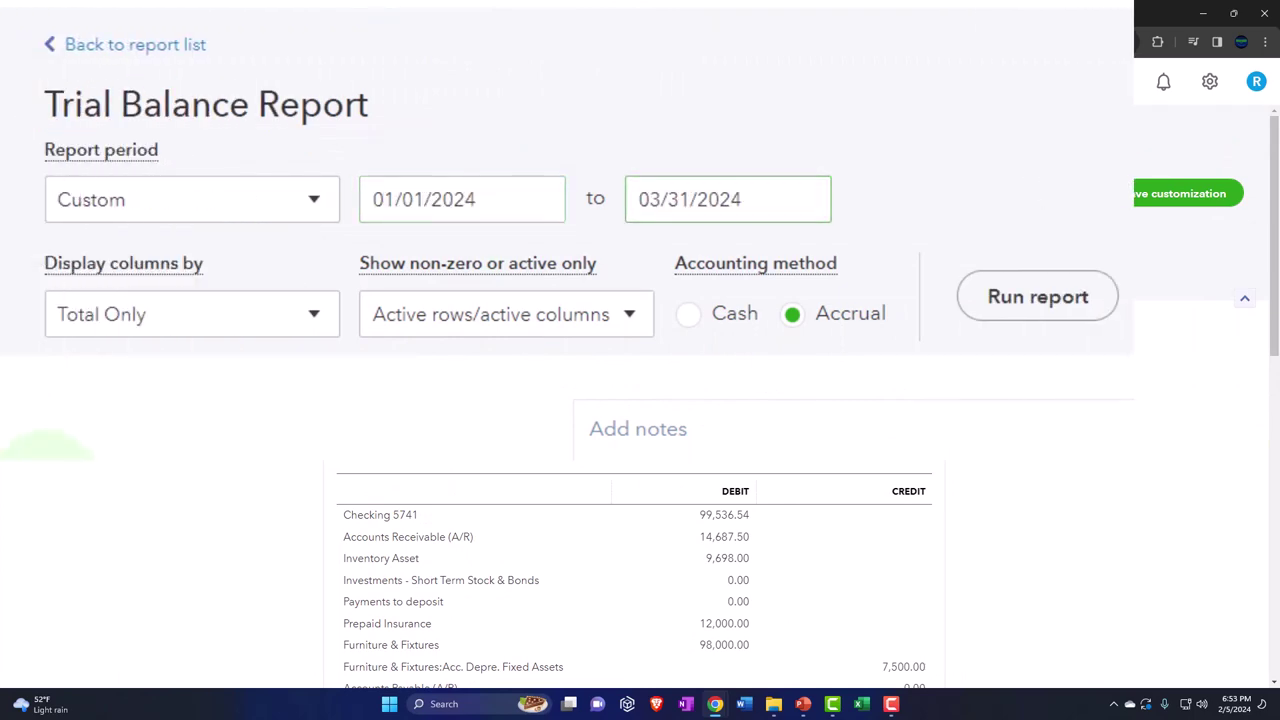
- Display the Trial Balance columns by Months and run the report
{"action": "left_click", "coordinate": [318, 318]}
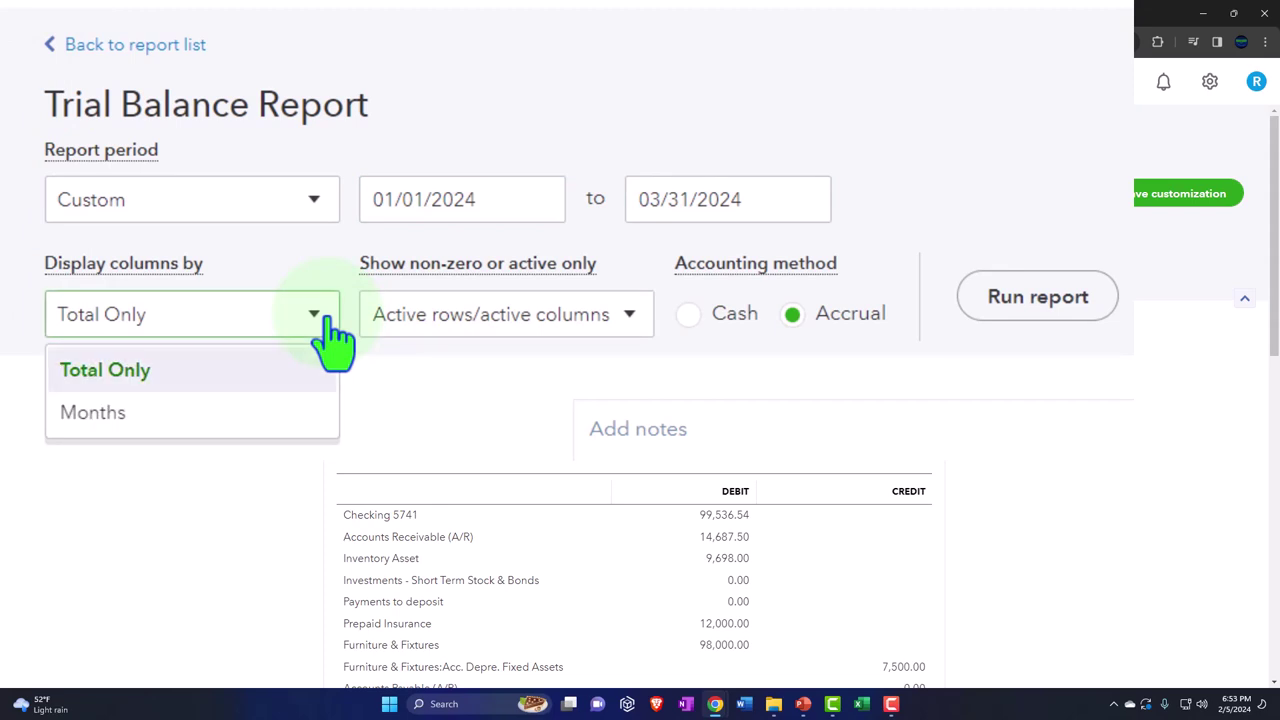
{"action": "left_click", "coordinate": [266, 415]}
{"action": "left_click", "coordinate": [1000, 300]}
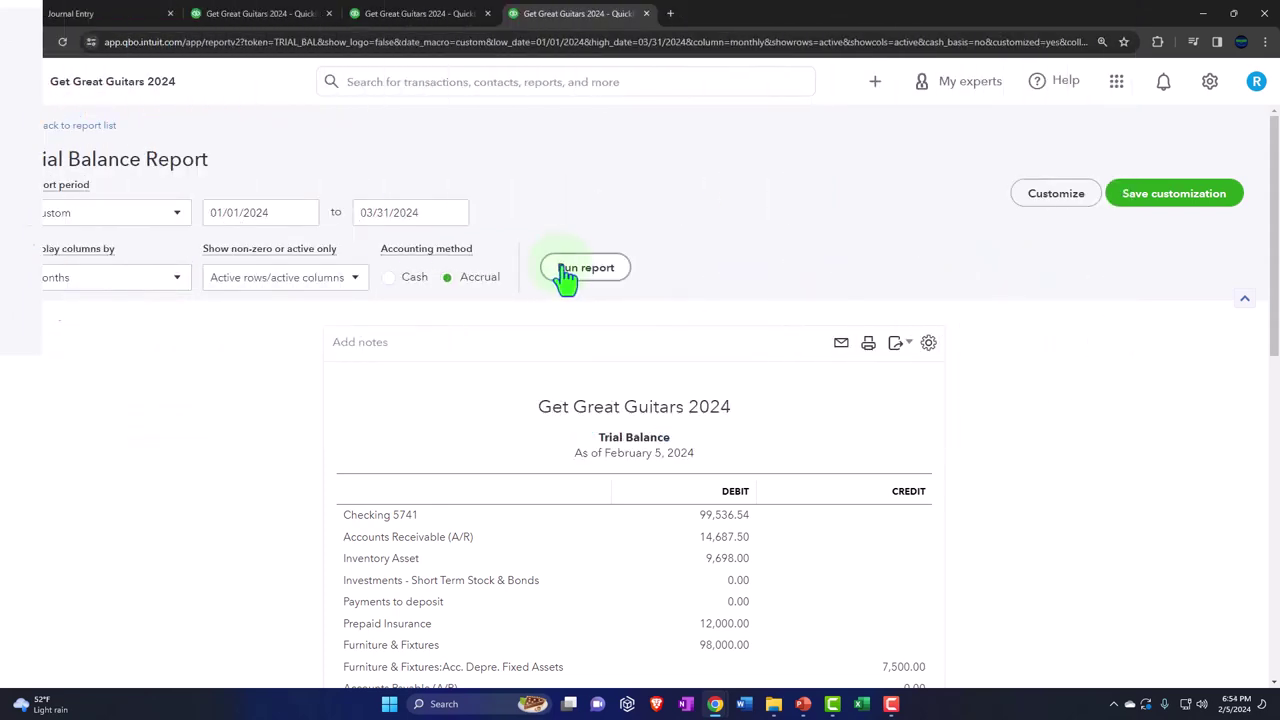
{"action": "scroll", "coordinate": [565, 280], "scroll_direction": "down", "scroll_amount": 2}
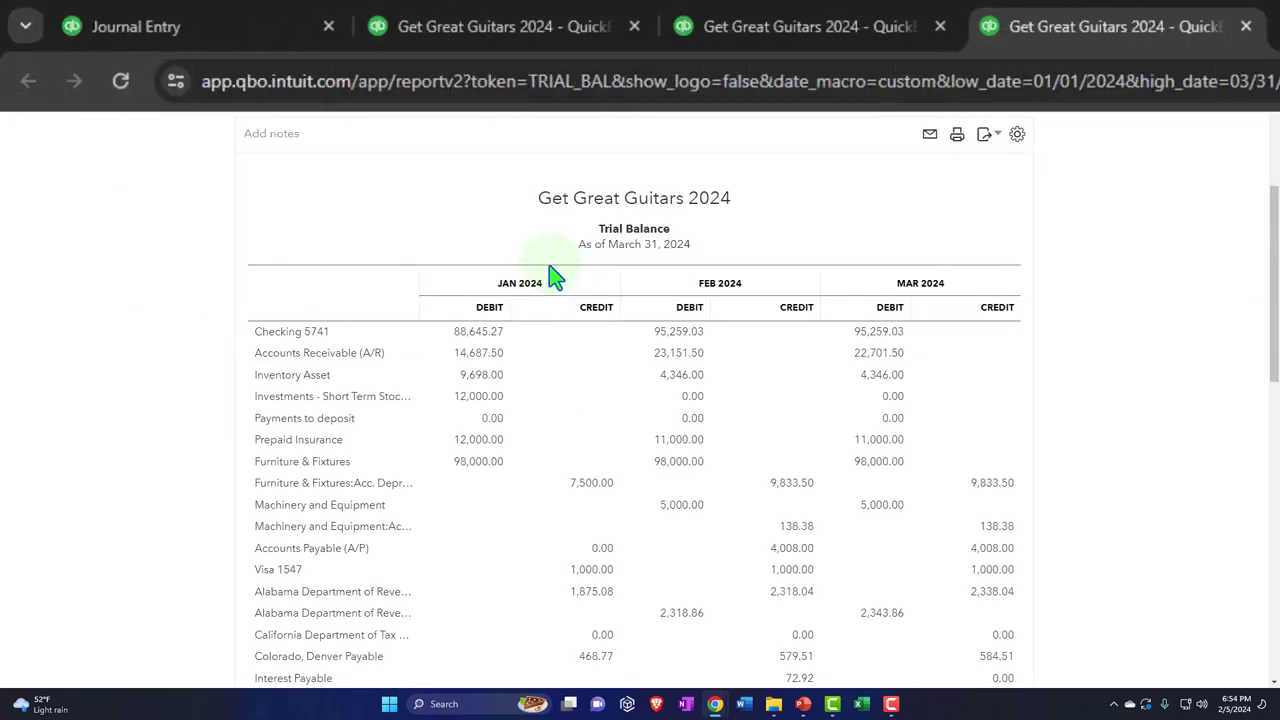
- Return to the Balance Sheet report and examine its monthly asset balances at a larger zoom
{"action": "left_click", "coordinate": [548, 40]}
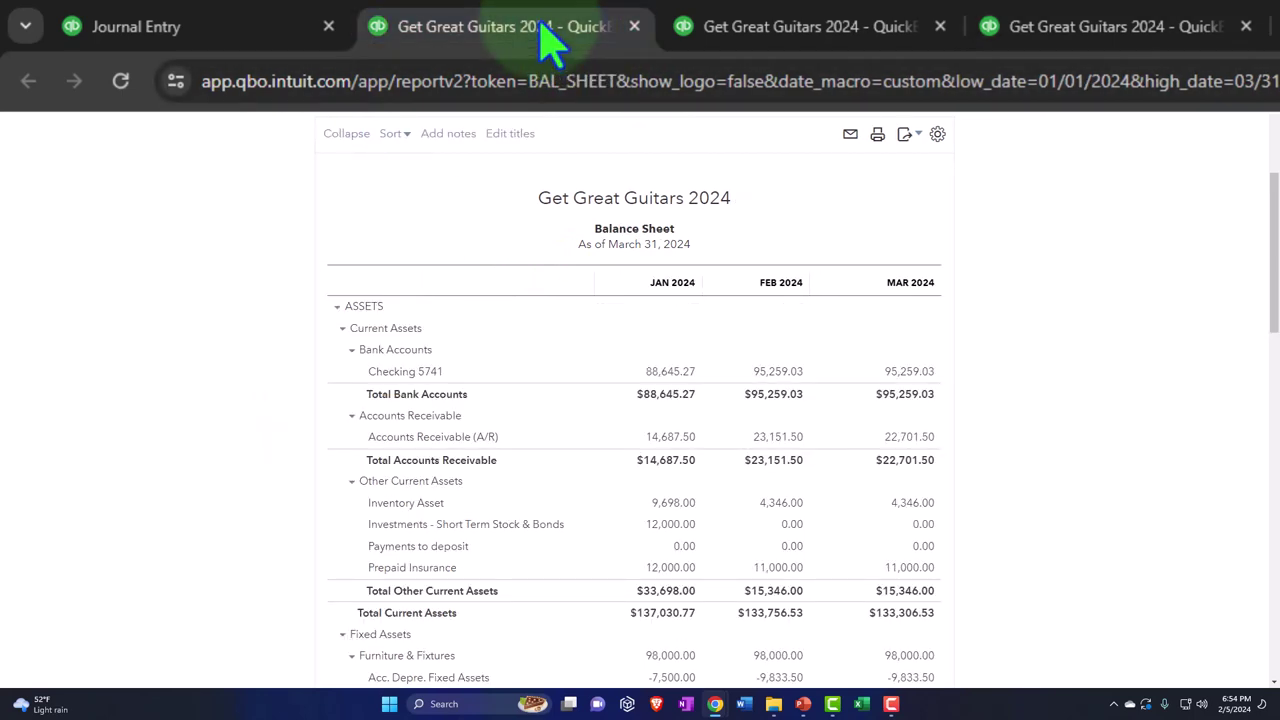
{"action": "key", "text": "ctrl+plus"}
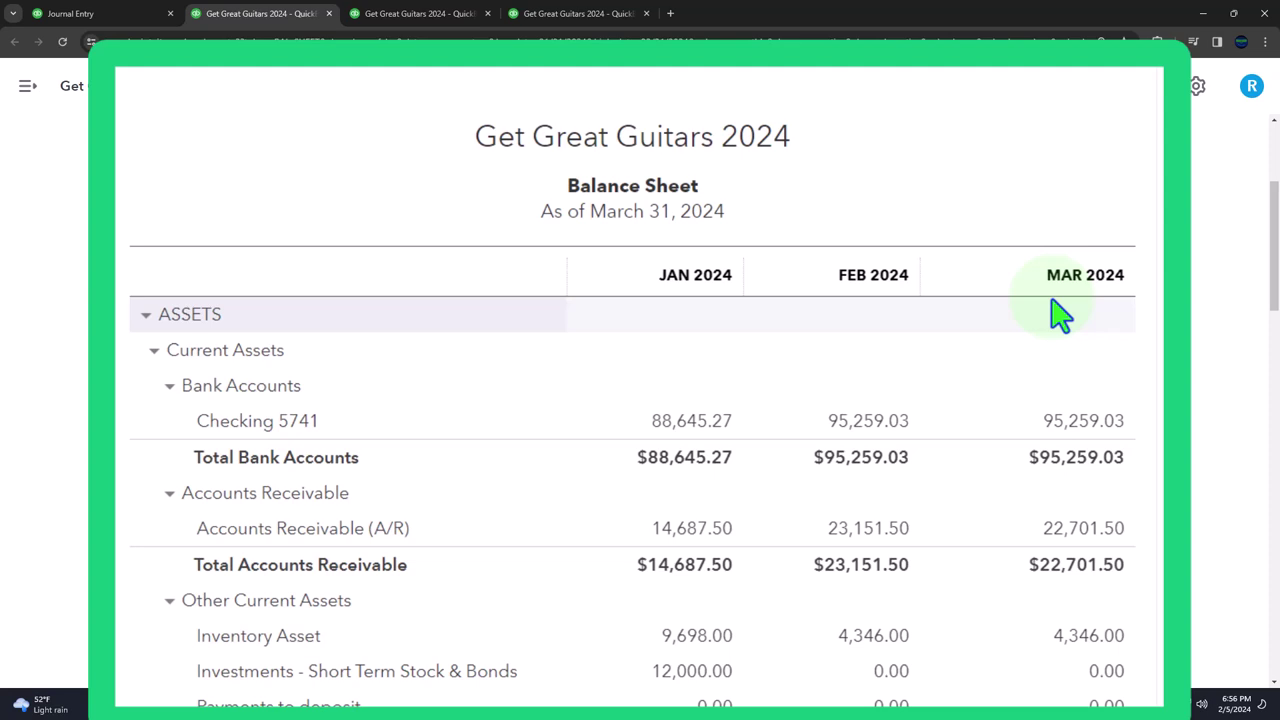
{"action": "scroll", "coordinate": [880, 388], "scroll_direction": "down", "scroll_amount": 2}
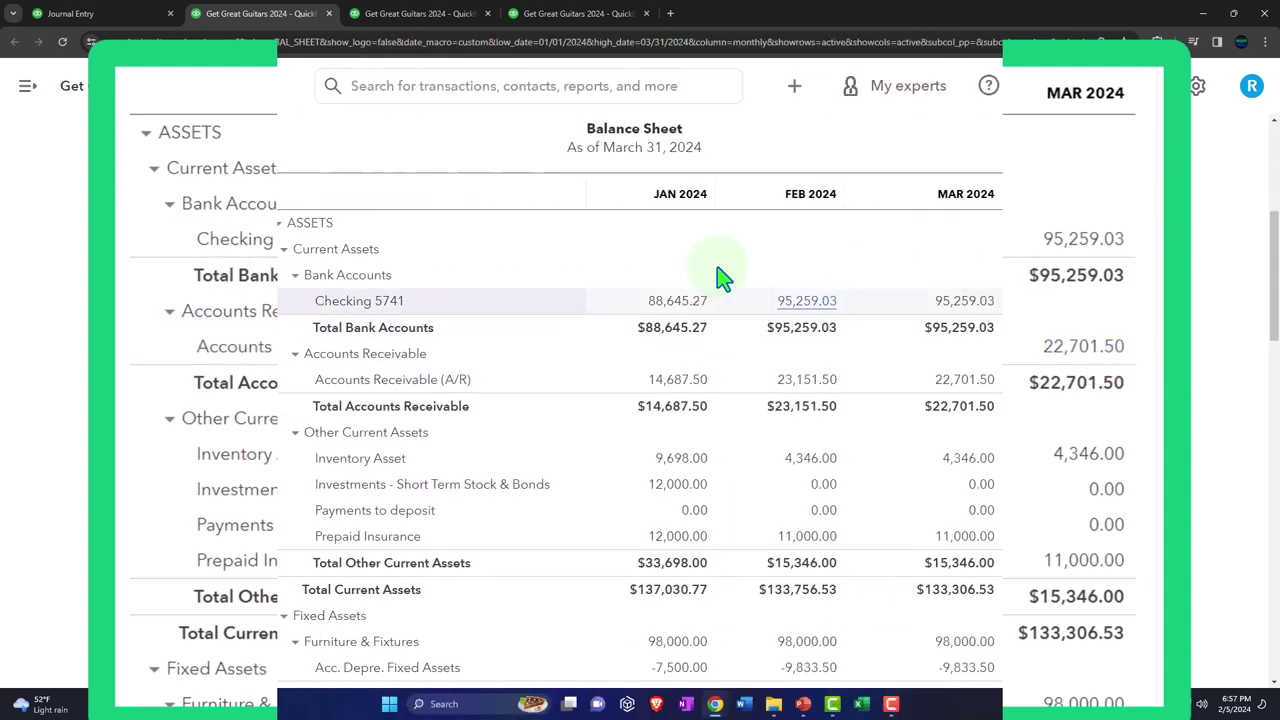
- Go back to the Reports list and open the Journal report from the accountant reports
{"action": "left_click", "coordinate": [130, 16]}
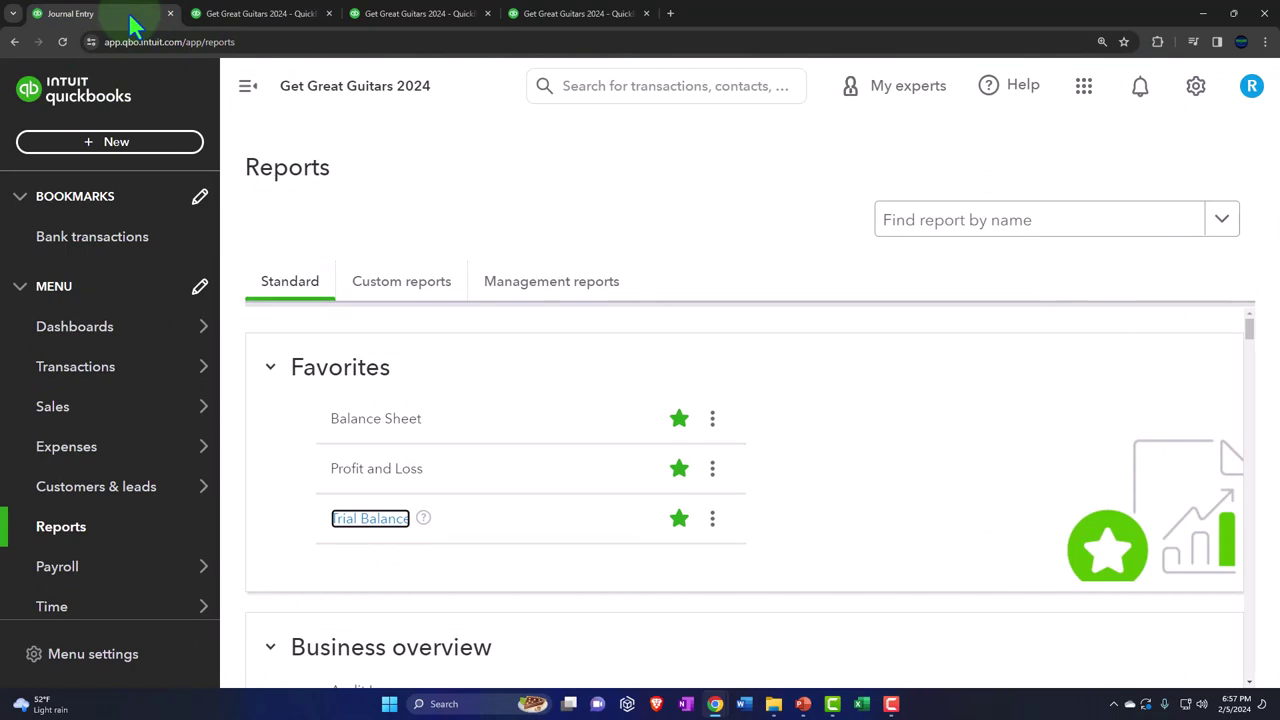
{"action": "left_click", "coordinate": [247, 88]}
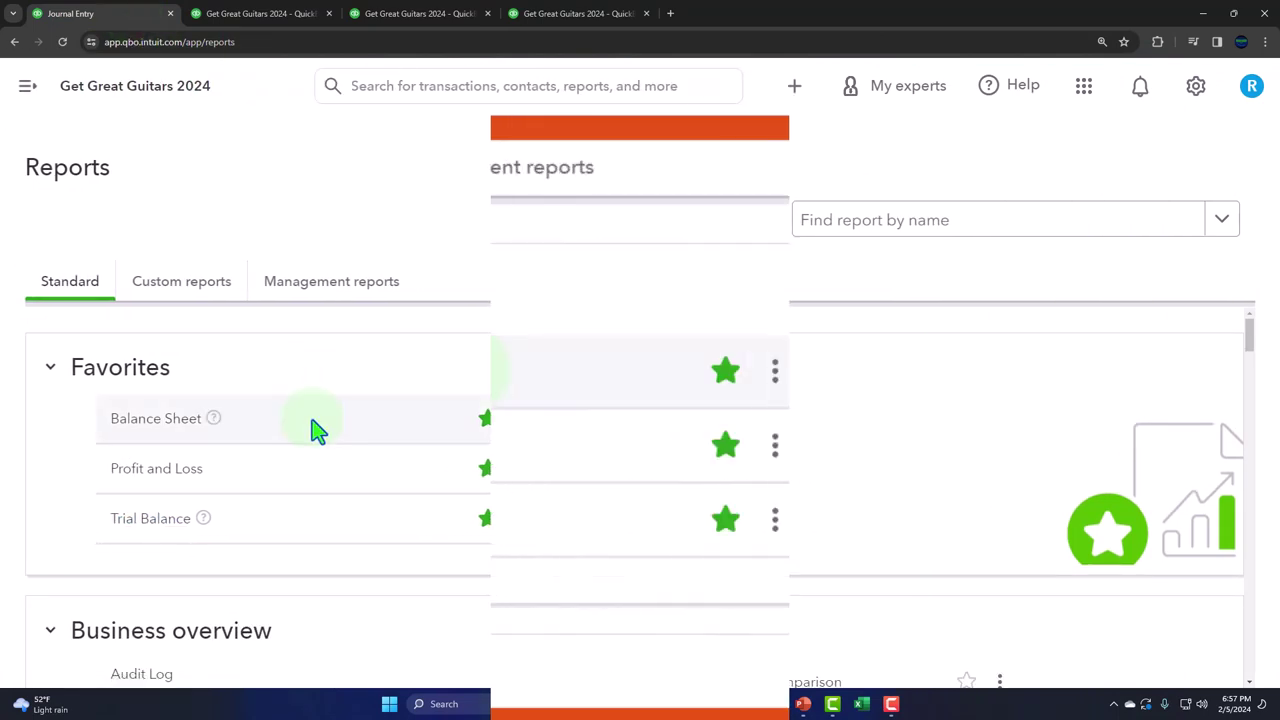
{"action": "scroll", "coordinate": [315, 430], "scroll_direction": "down", "scroll_amount": 15}
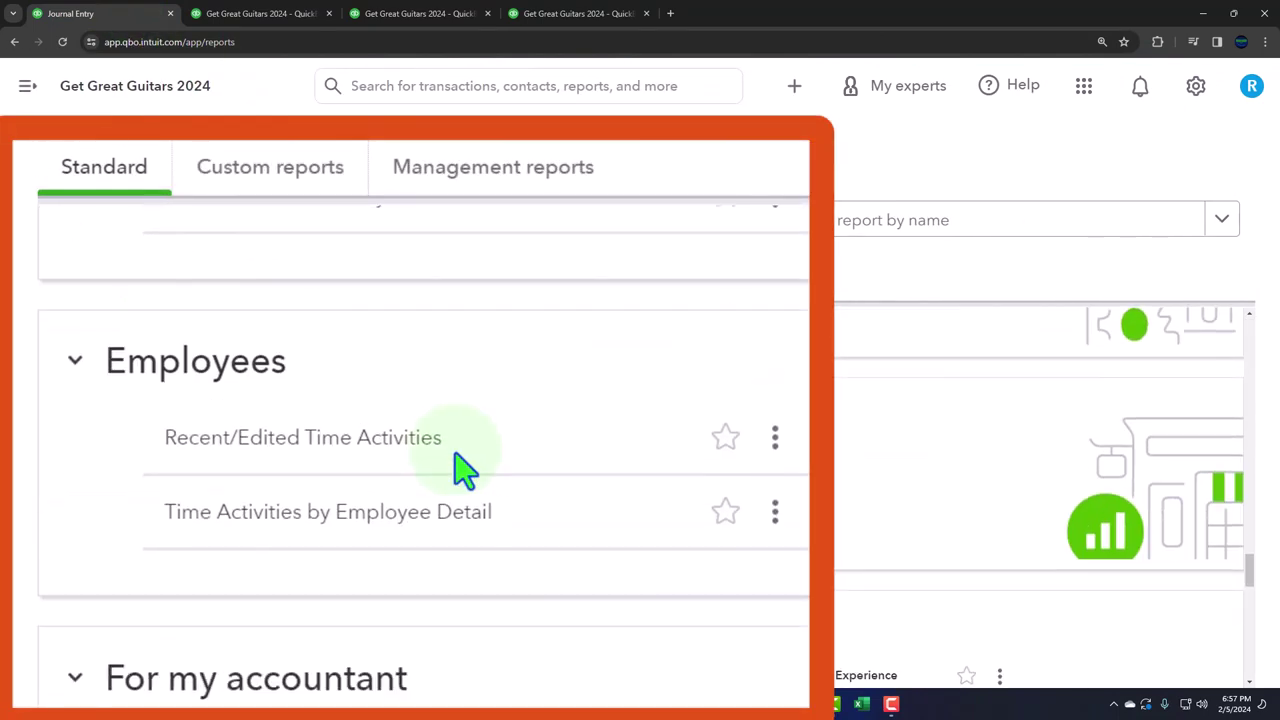
{"action": "scroll", "coordinate": [455, 465], "scroll_direction": "up", "scroll_amount": 5}
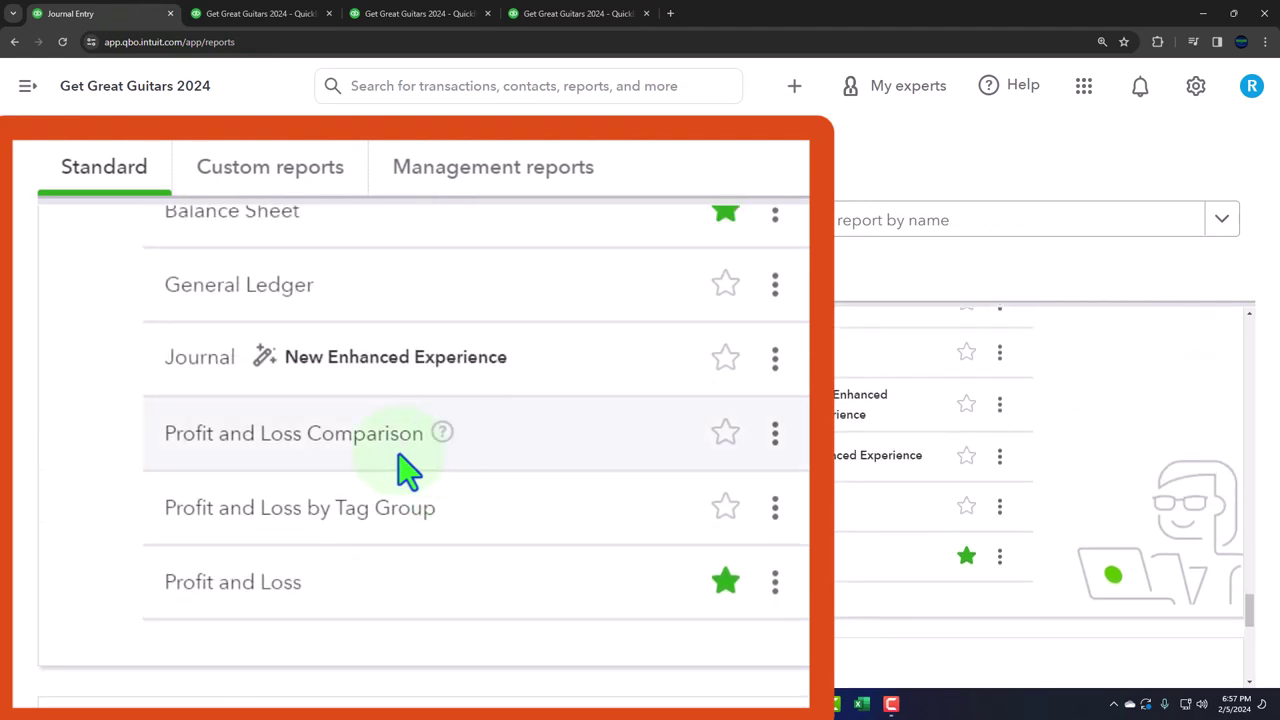
{"action": "left_click", "coordinate": [214, 377]}
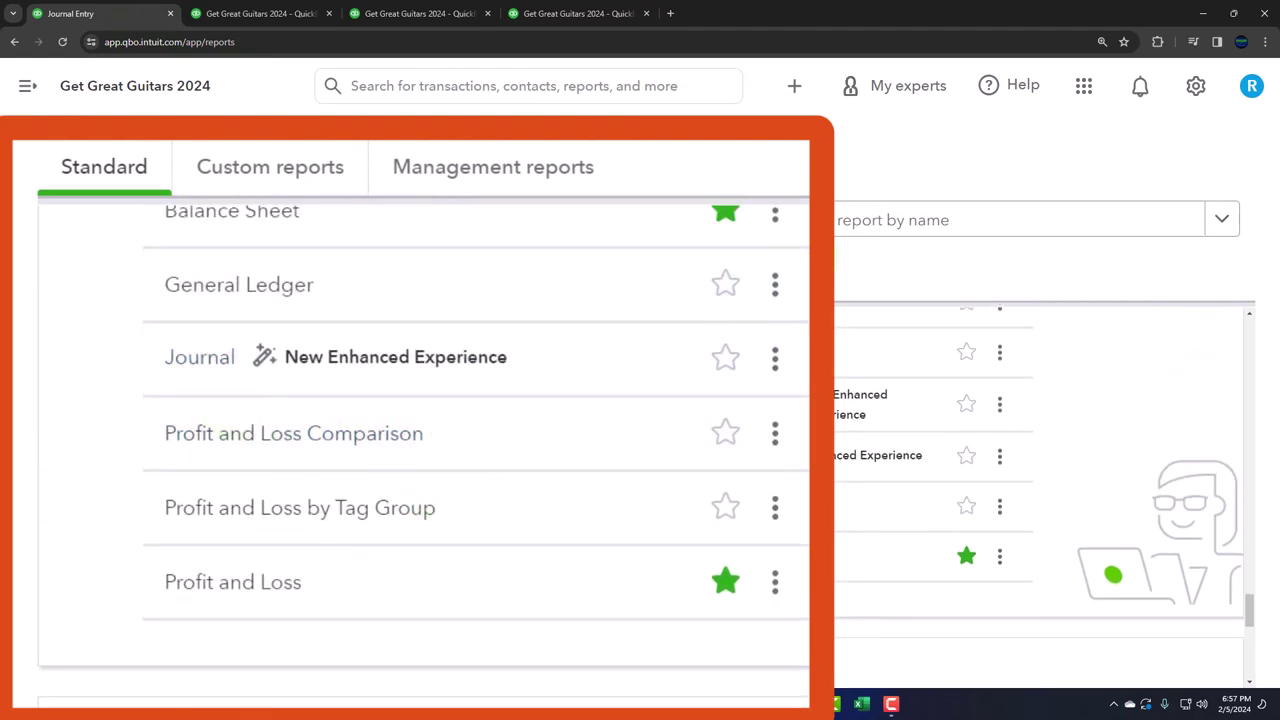
{"action": "left_click", "coordinate": [212, 365]}
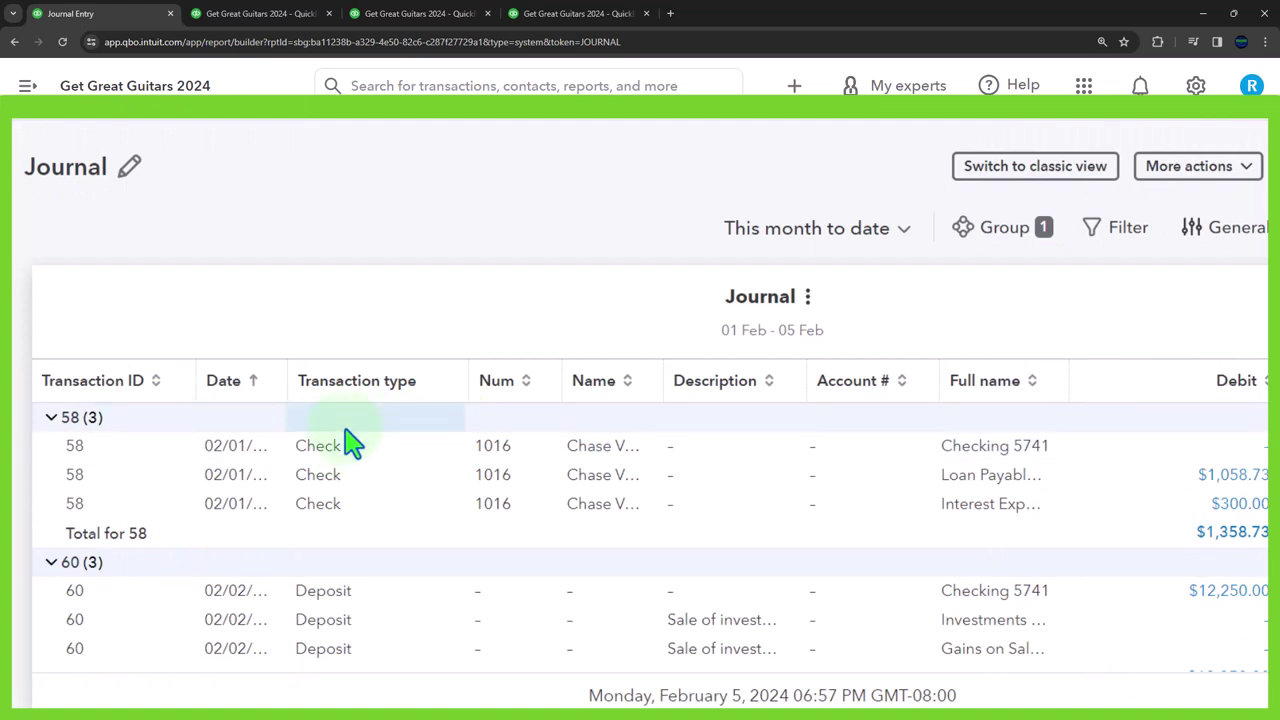
- Filter the Journal report to custom dates from 02/29/2024 to 02/29/2024
{"action": "scroll", "coordinate": [337, 451], "scroll_direction": "down", "scroll_amount": 1}
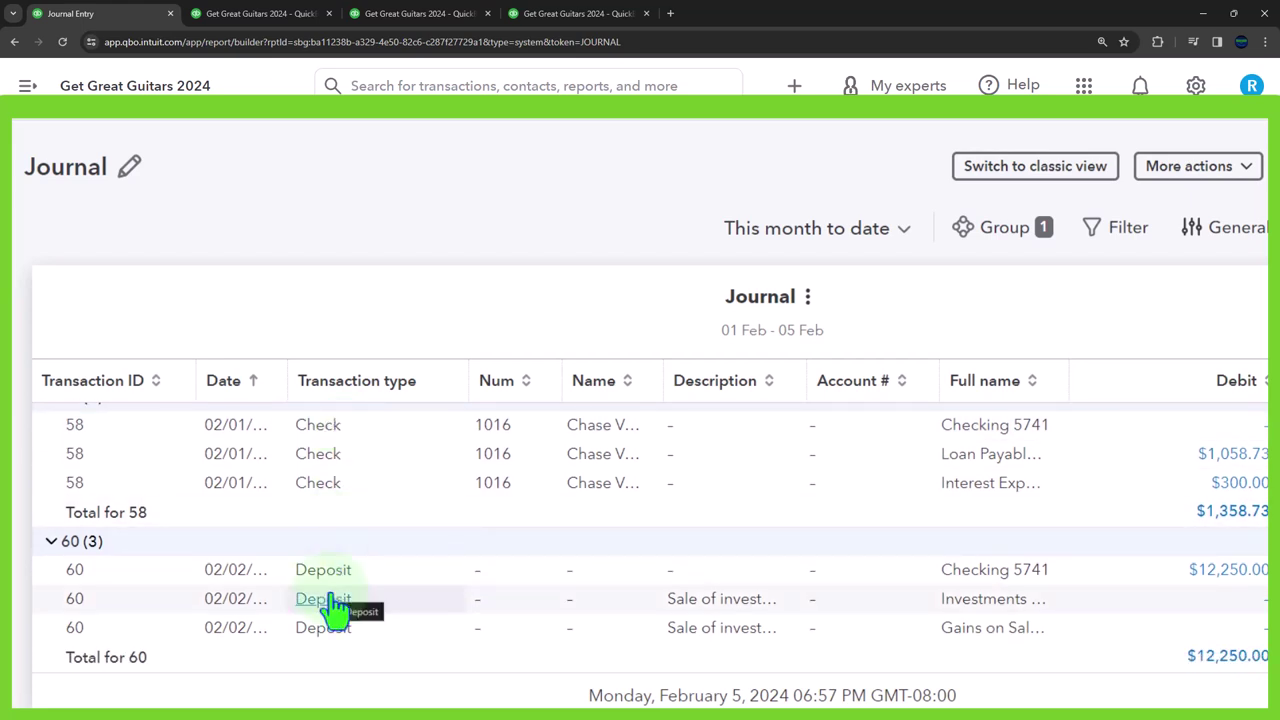
{"action": "left_click", "coordinate": [880, 250]}
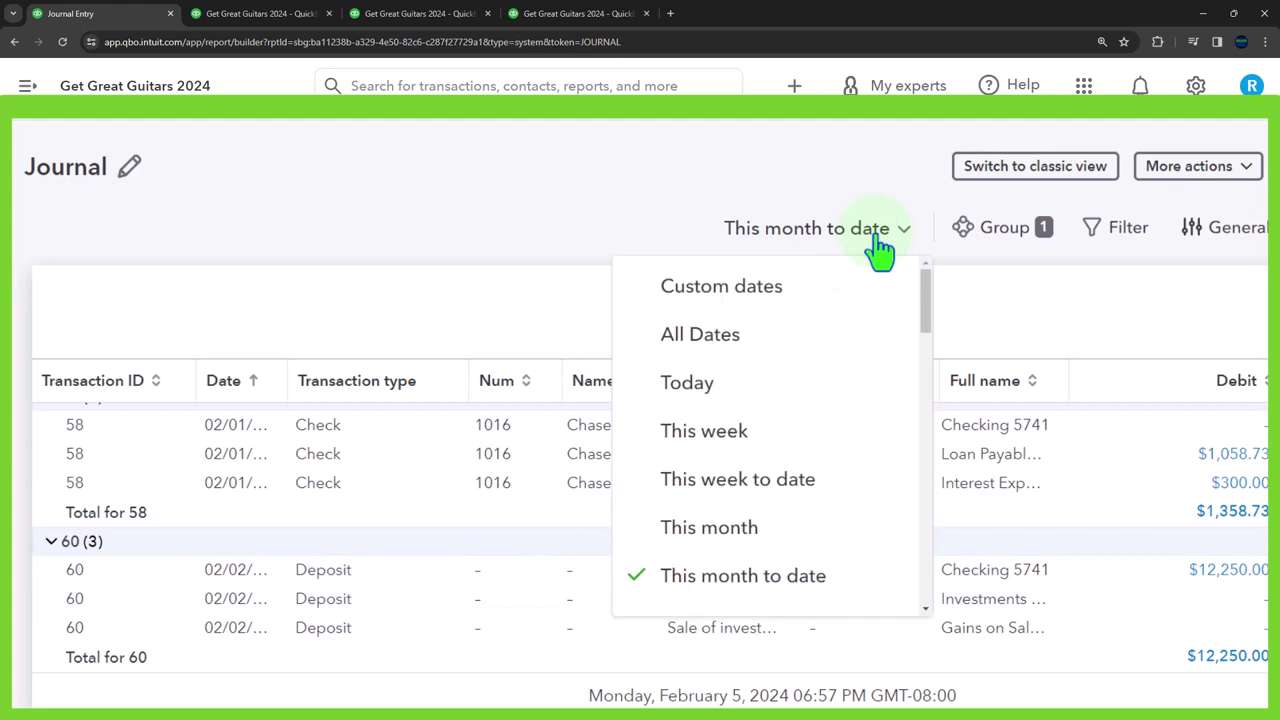
{"action": "left_click", "coordinate": [772, 292]}
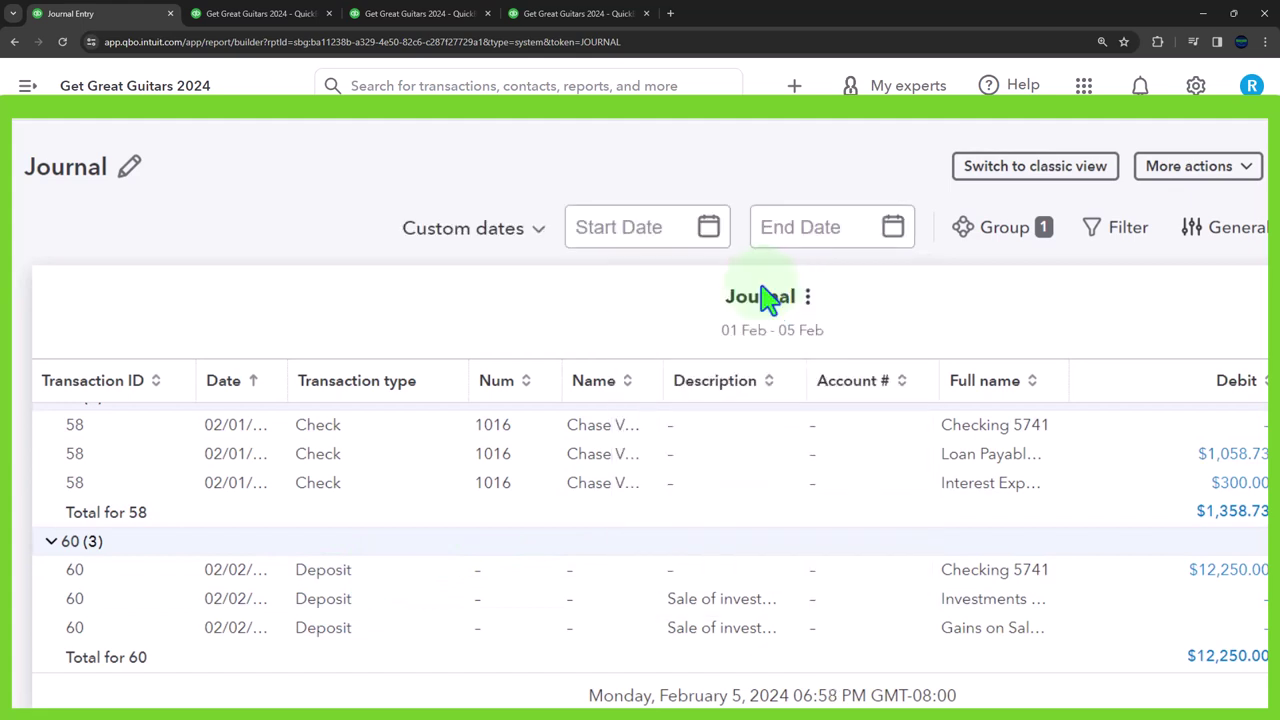
{"action": "left_click", "coordinate": [667, 240]}
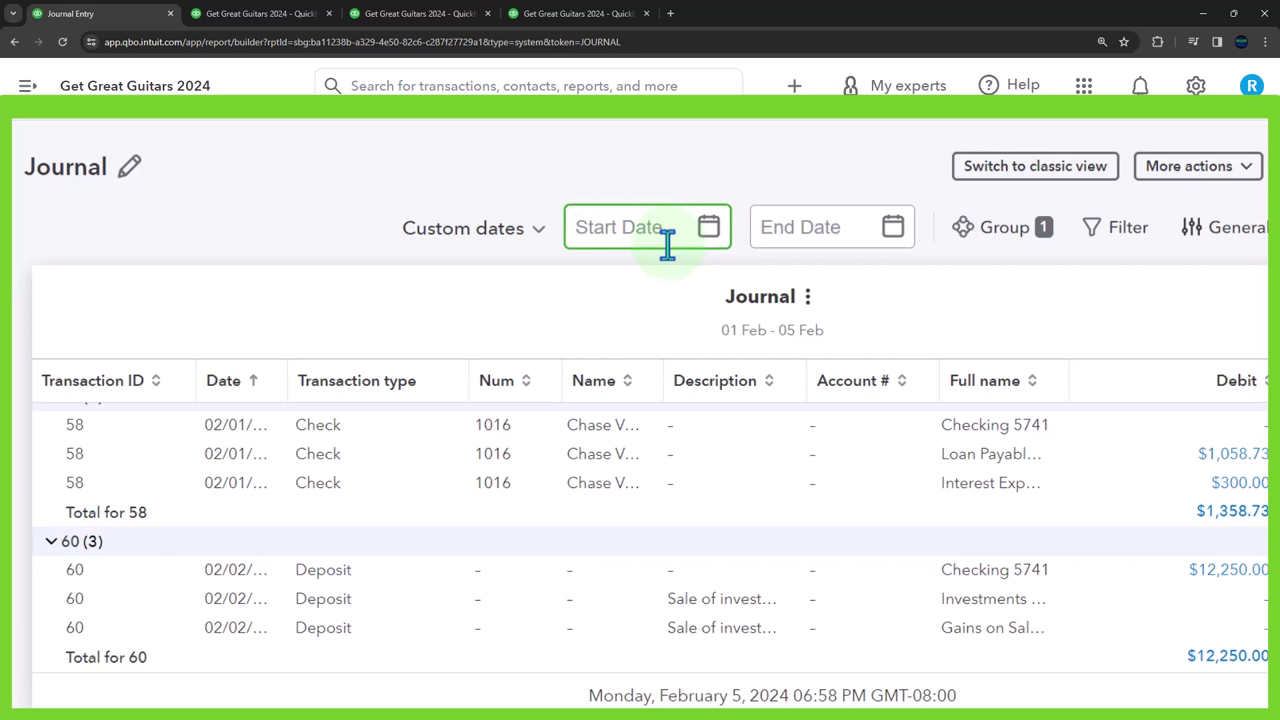
{"action": "type", "text": "022924"}
{"action": "key", "text": "Tab"}
{"action": "type", "text": "02292"}
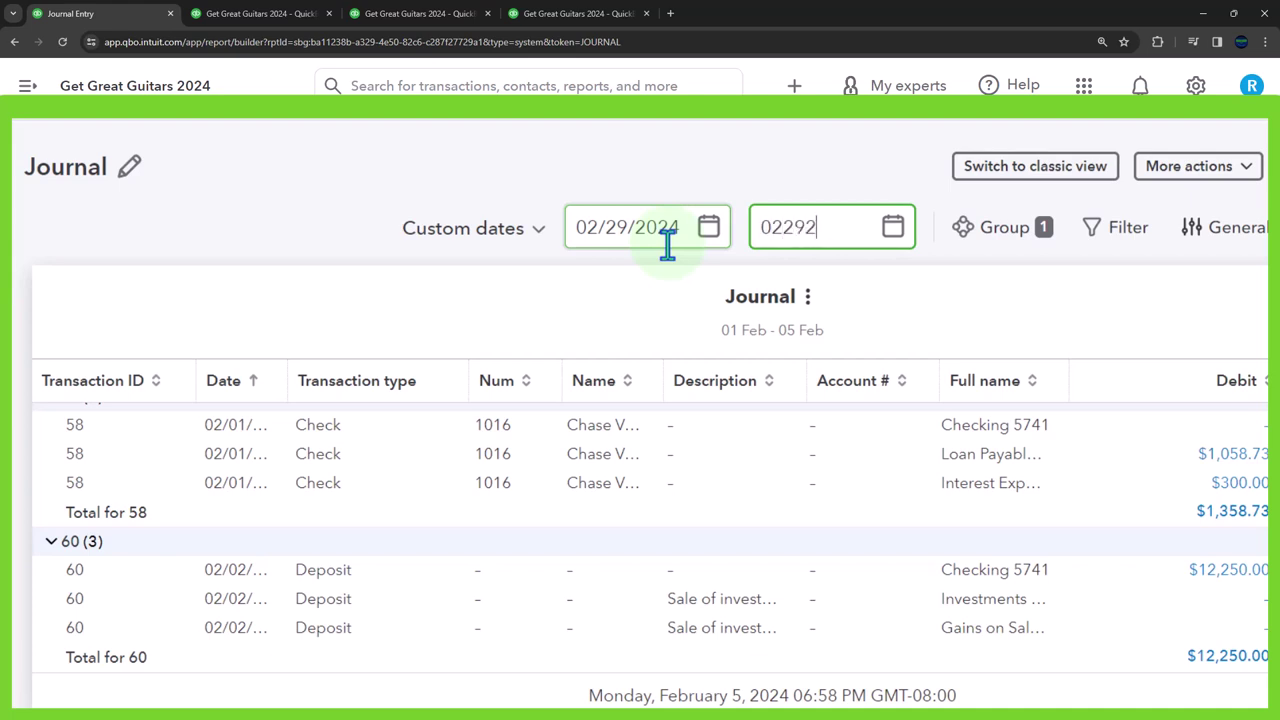
{"action": "type", "text": "4"}
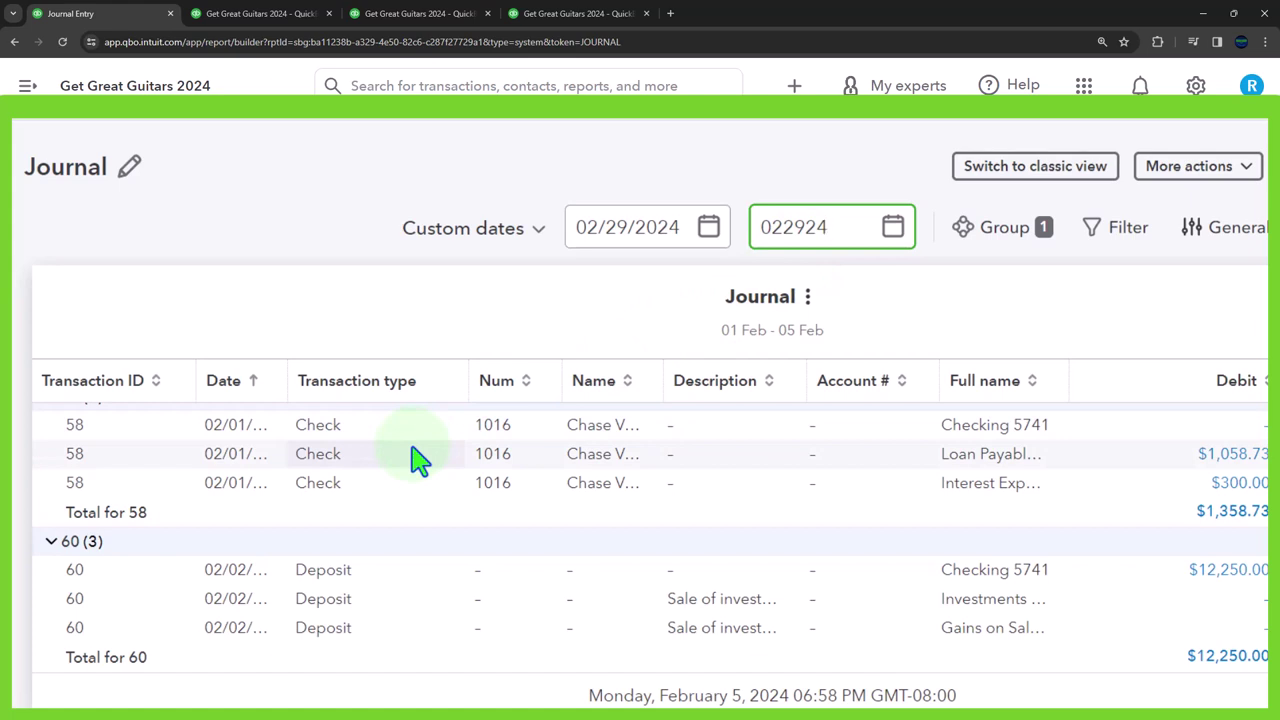
{"action": "key", "text": "Tab"}
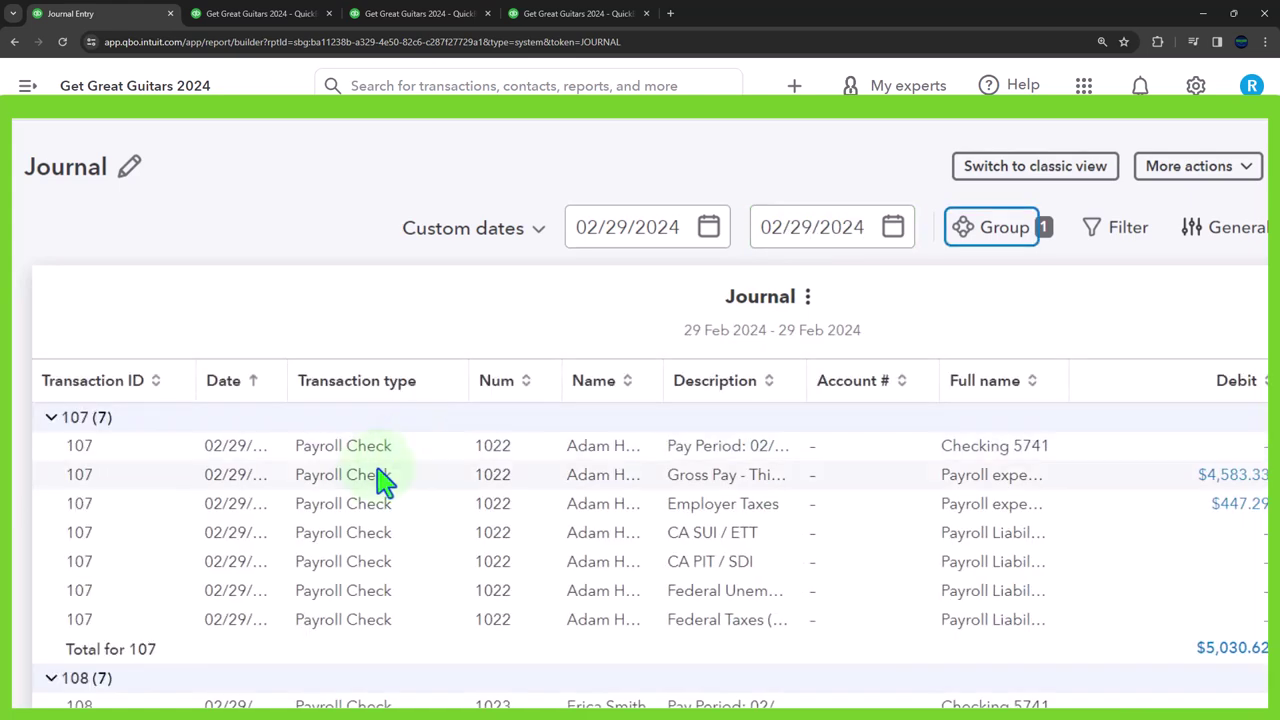
- Examine the Journal report's transactions dated 02/29/2024, including payroll checks, journal entries, checks and expenses
{"action": "scroll", "coordinate": [340, 500], "scroll_direction": "down", "scroll_amount": 2}
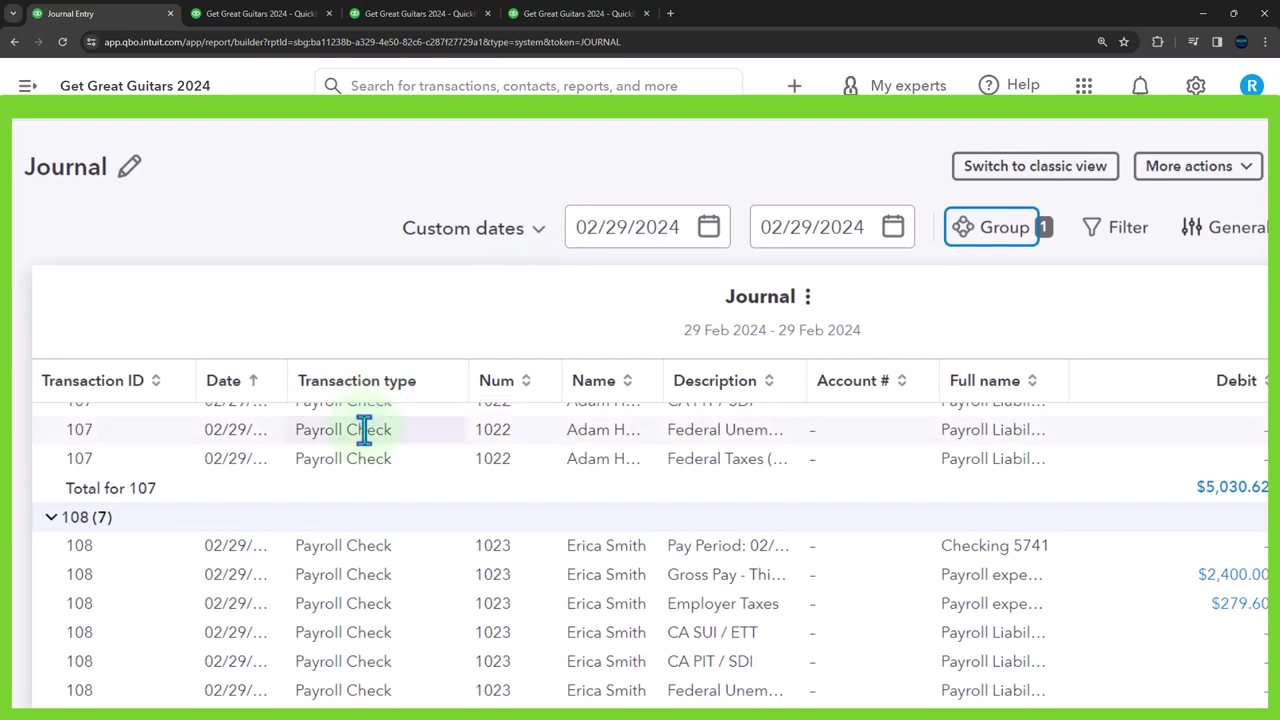
{"action": "scroll", "coordinate": [370, 520], "scroll_direction": "down", "scroll_amount": 4}
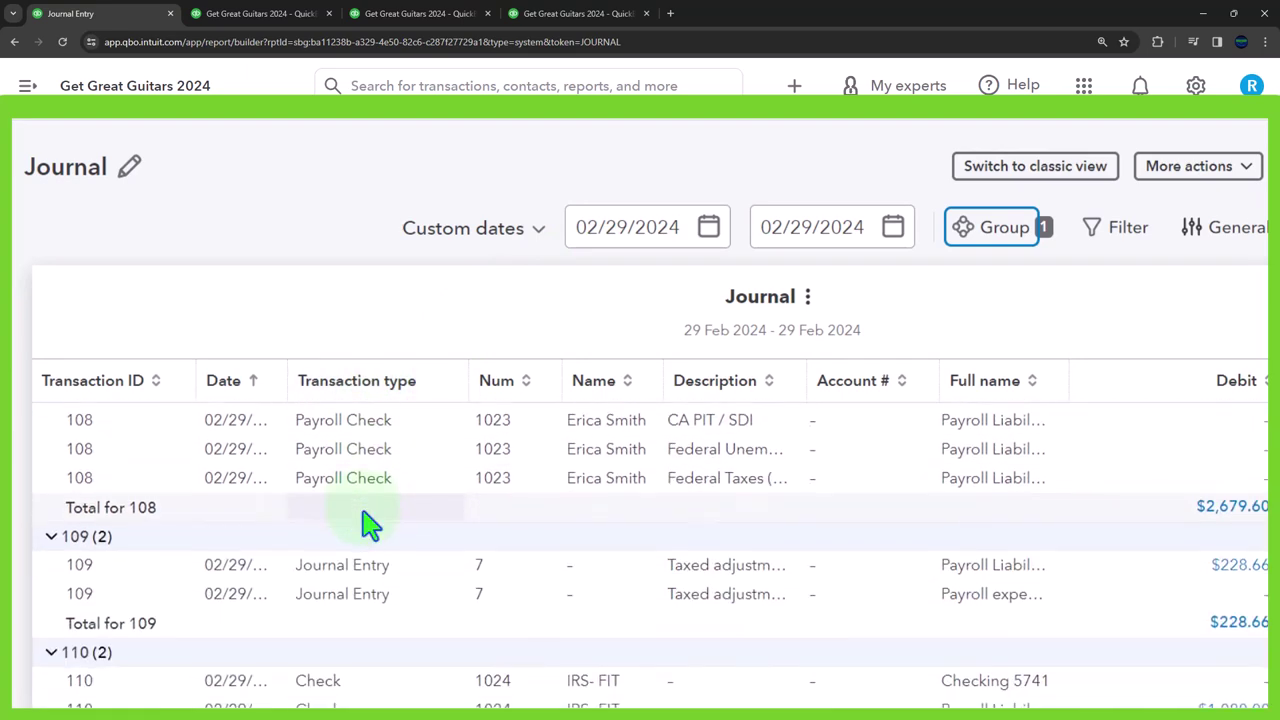
{"action": "scroll", "coordinate": [365, 535], "scroll_direction": "down", "scroll_amount": 3}
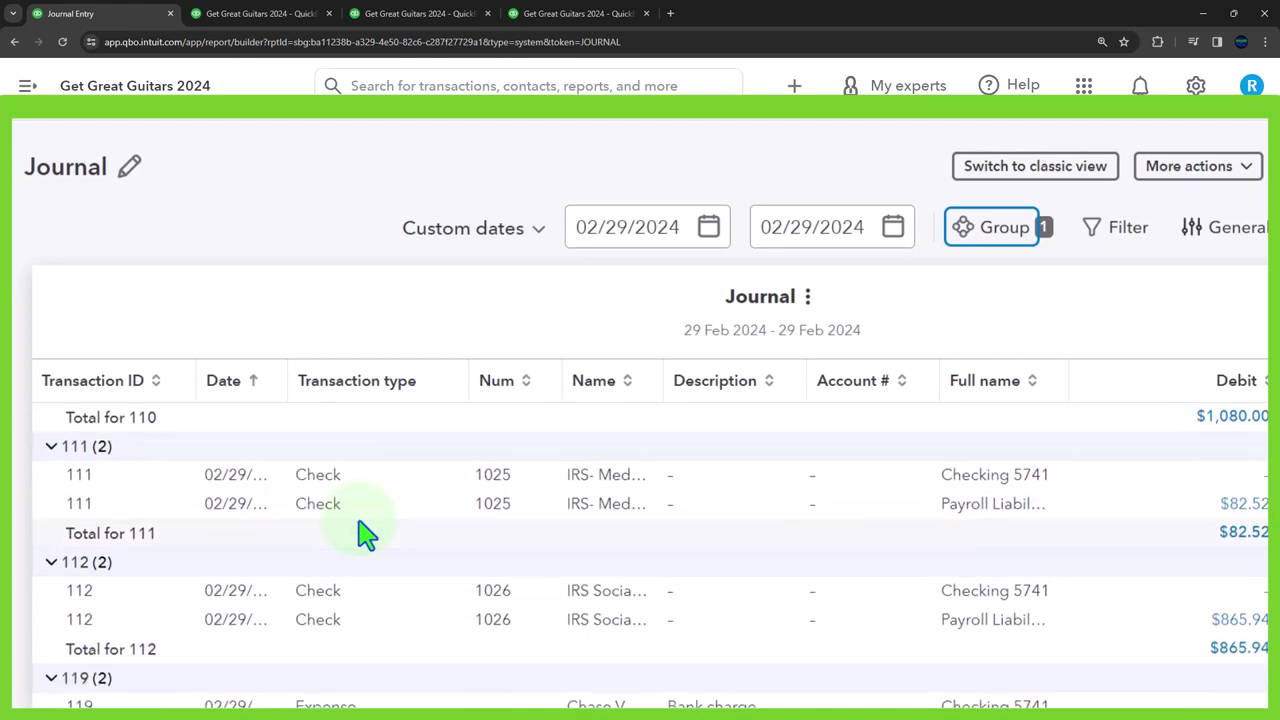
{"action": "scroll", "coordinate": [365, 535], "scroll_direction": "down", "scroll_amount": 2}
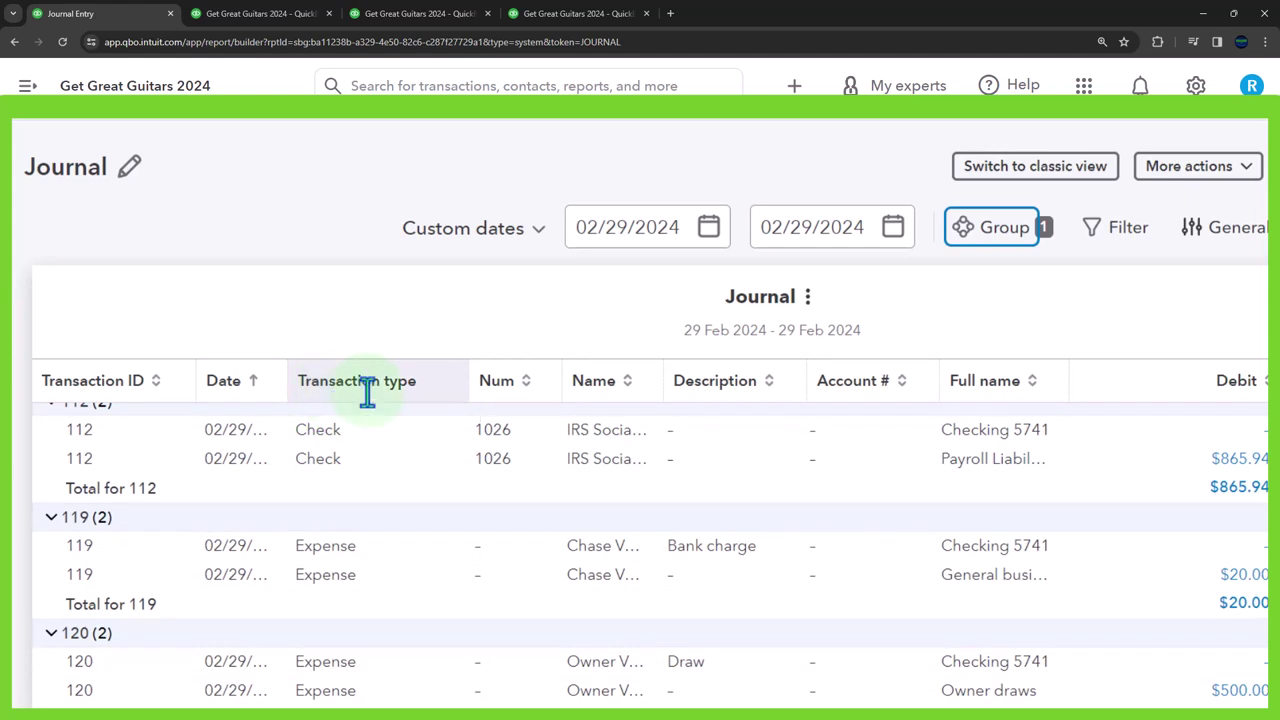
{"action": "scroll", "coordinate": [367, 400], "scroll_direction": "up", "scroll_amount": 3}
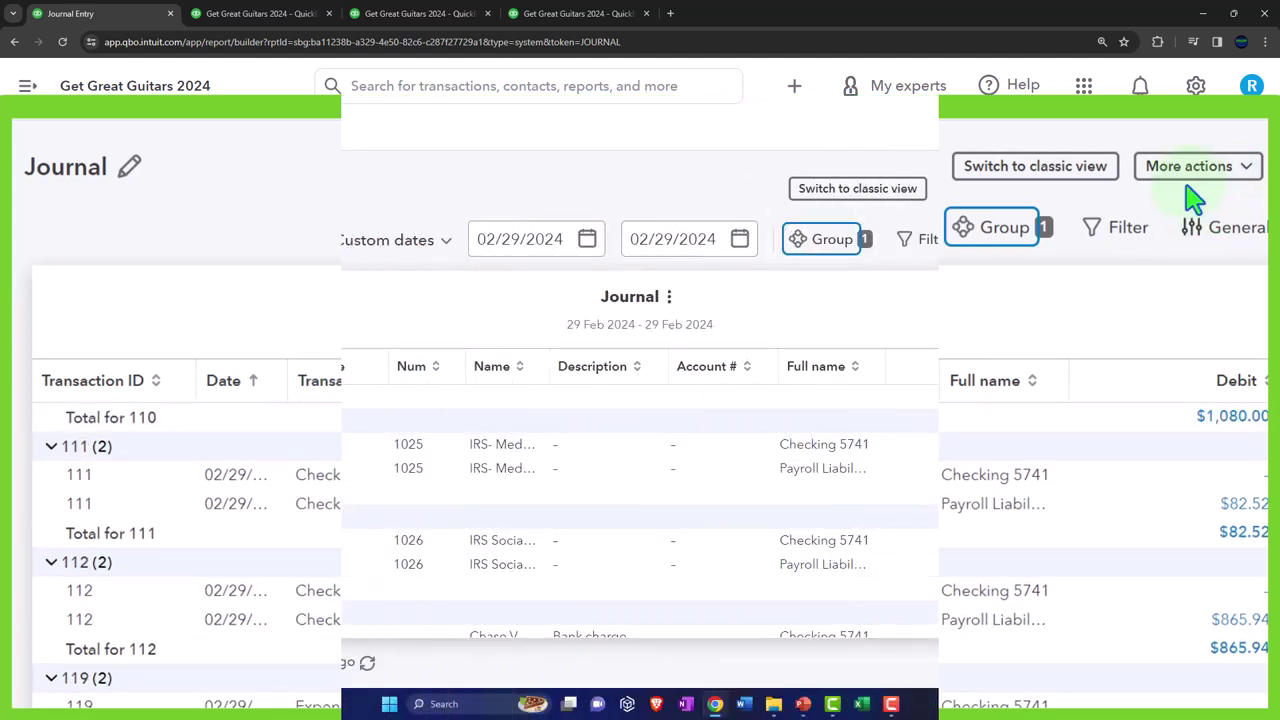
- Filter the Journal report to show only transactions whose Transaction type equals Journal Entry
{"action": "left_click", "coordinate": [1118, 227]}
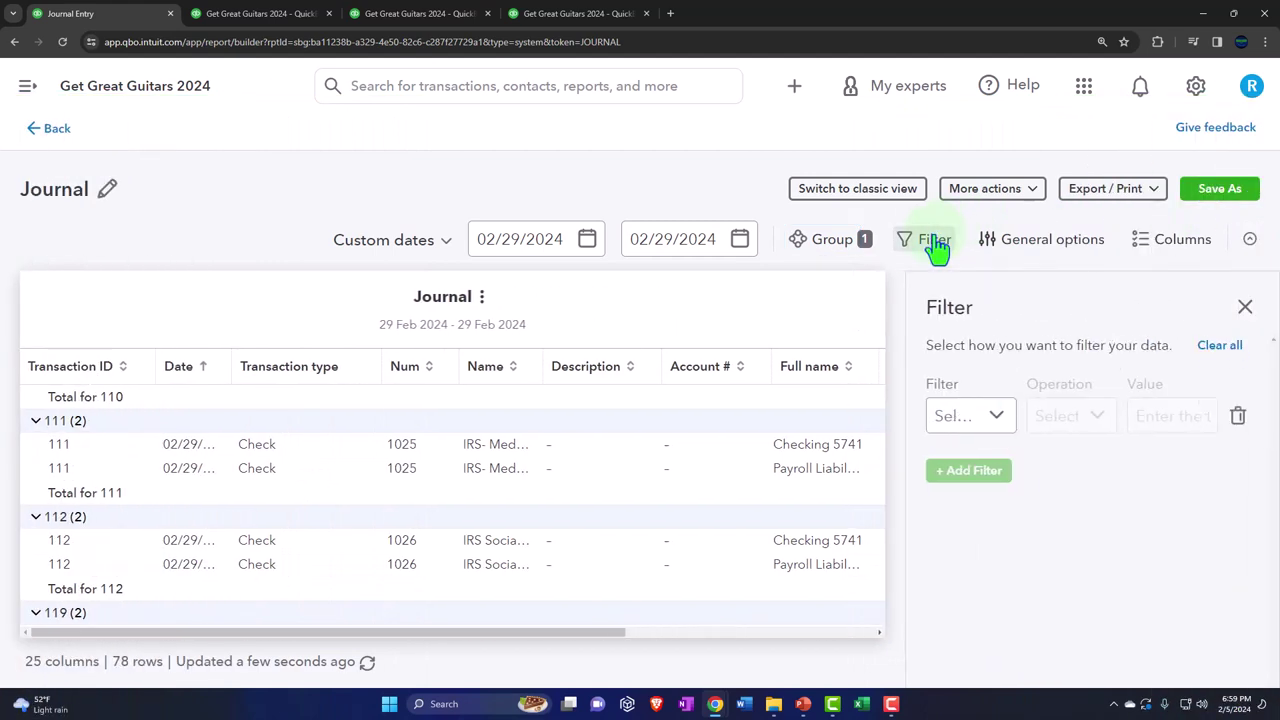
{"action": "left_click", "coordinate": [930, 430]}
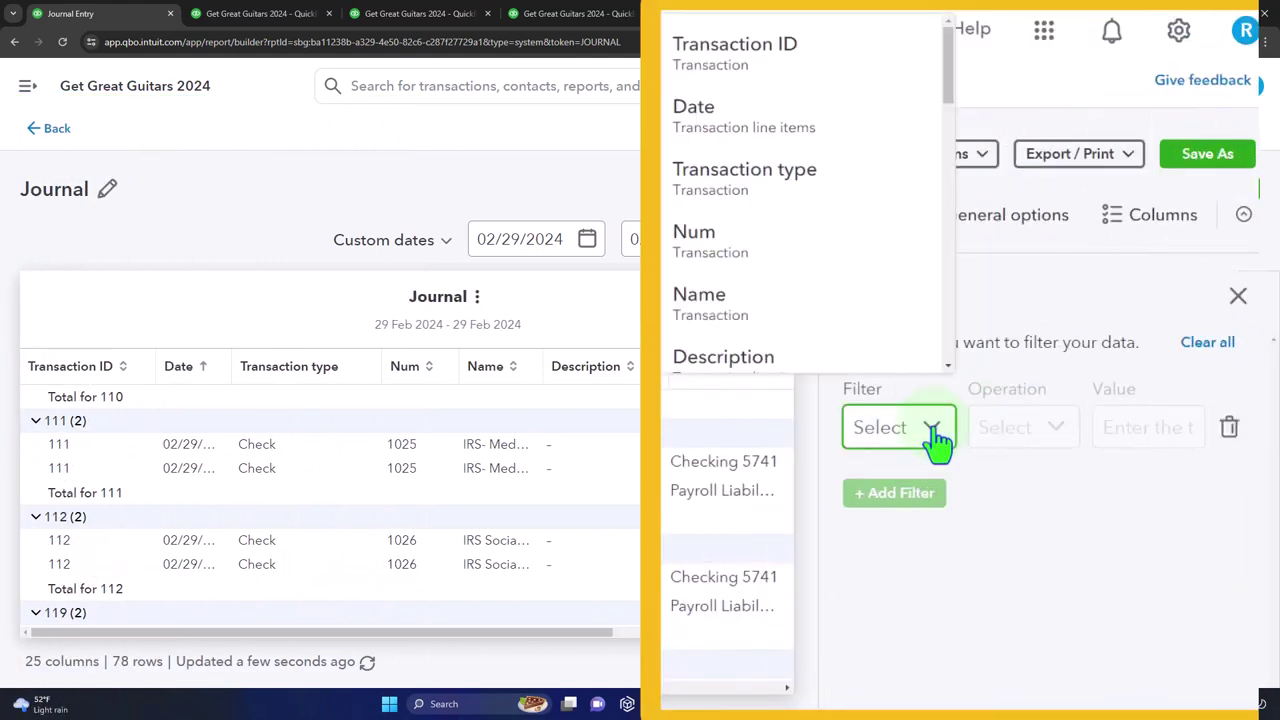
{"action": "left_click", "coordinate": [814, 205]}
{"action": "left_click", "coordinate": [1056, 428]}
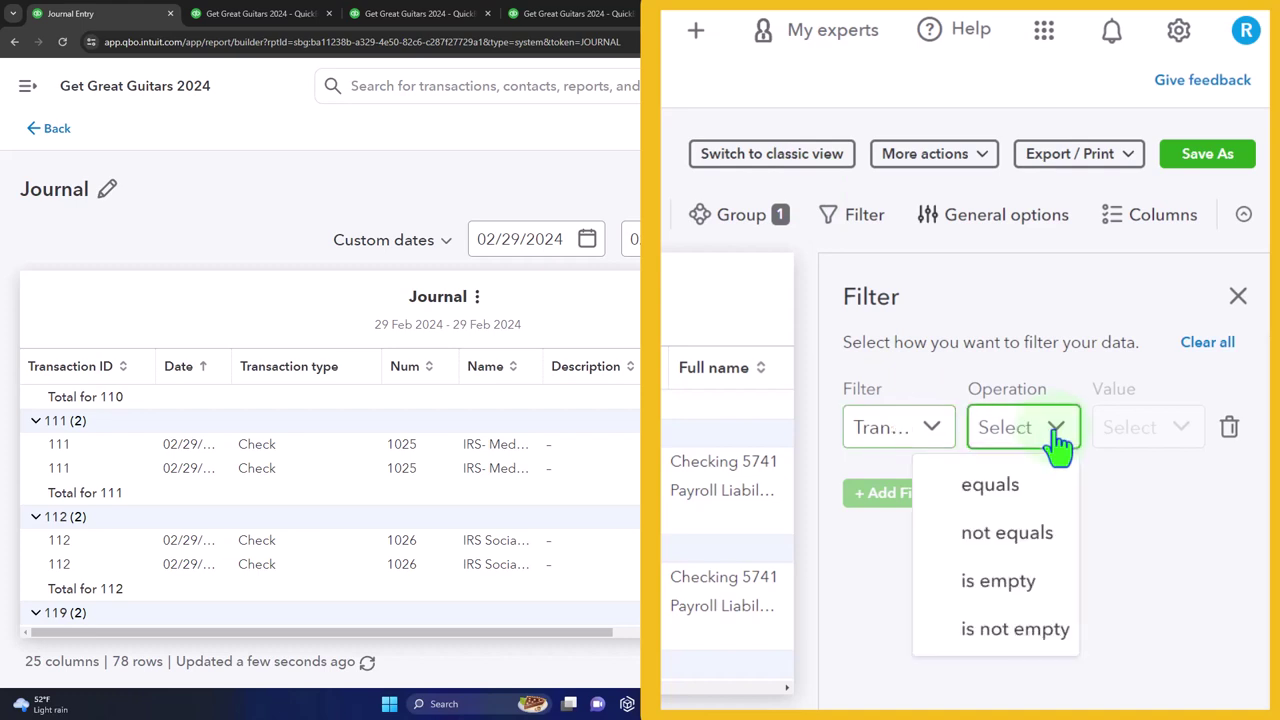
{"action": "left_click", "coordinate": [1030, 483]}
{"action": "left_click", "coordinate": [1148, 440]}
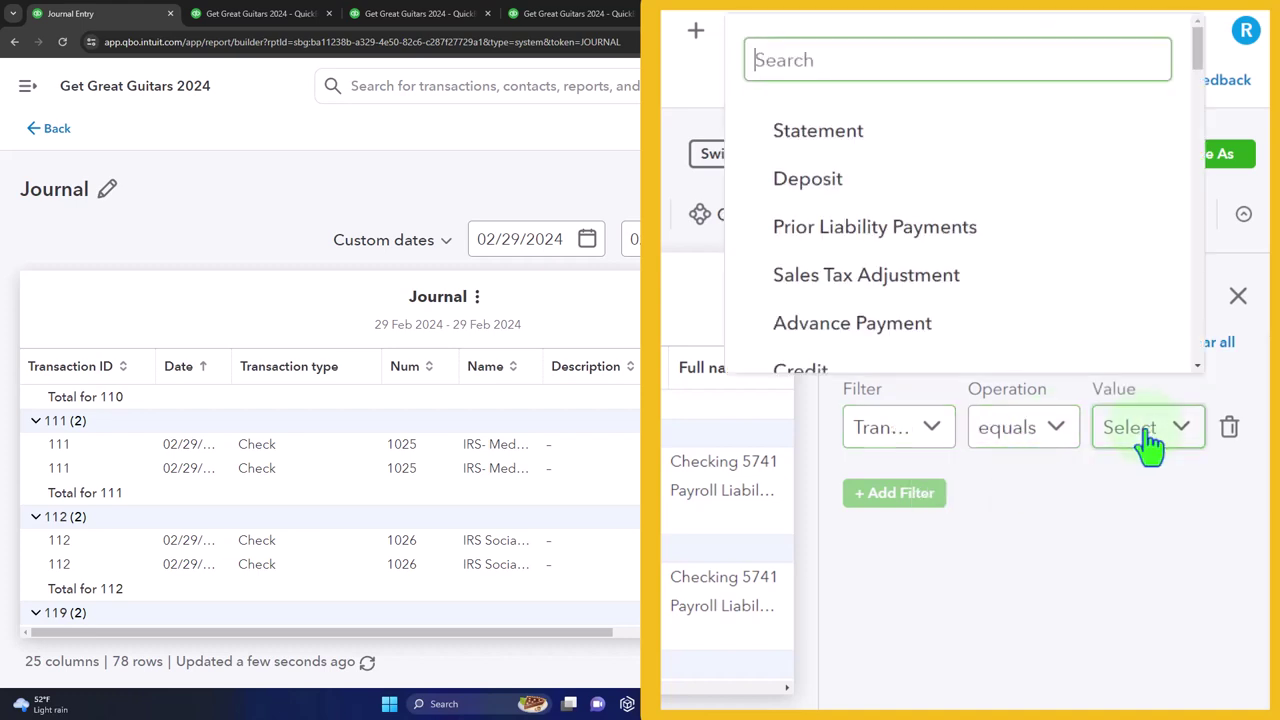
{"action": "type", "text": "jou"}
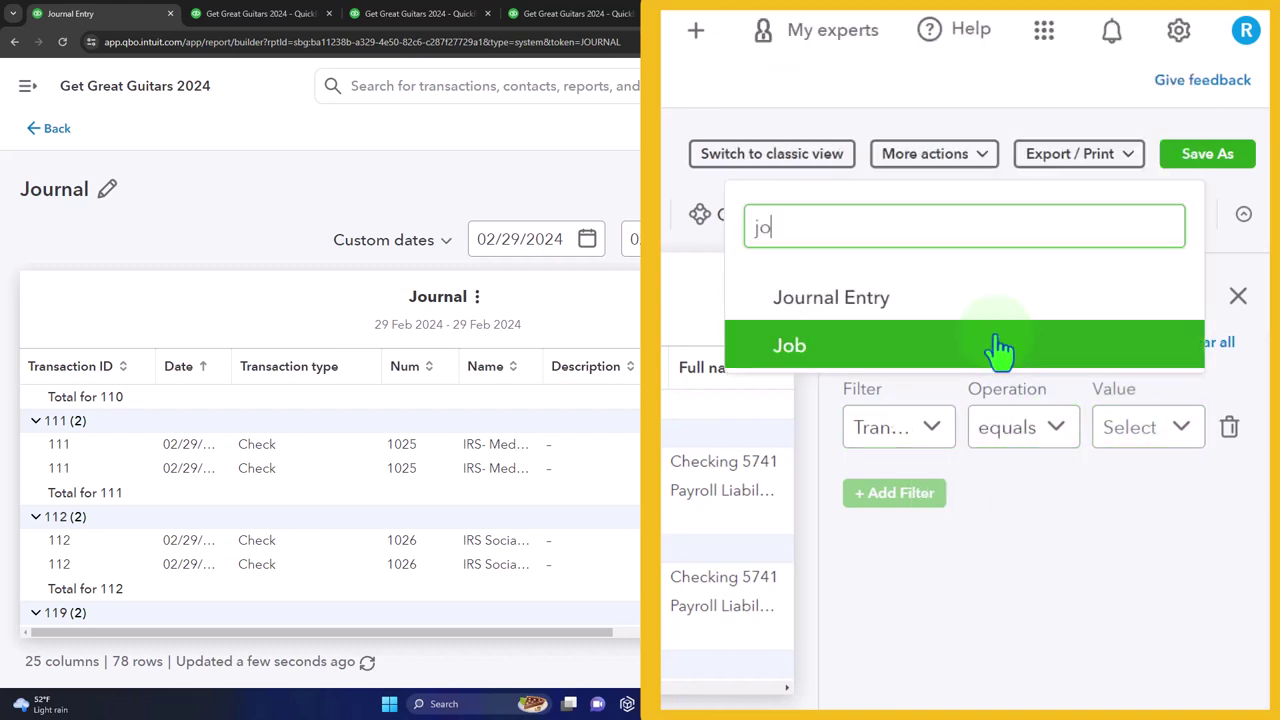
{"action": "left_click", "coordinate": [985, 350]}
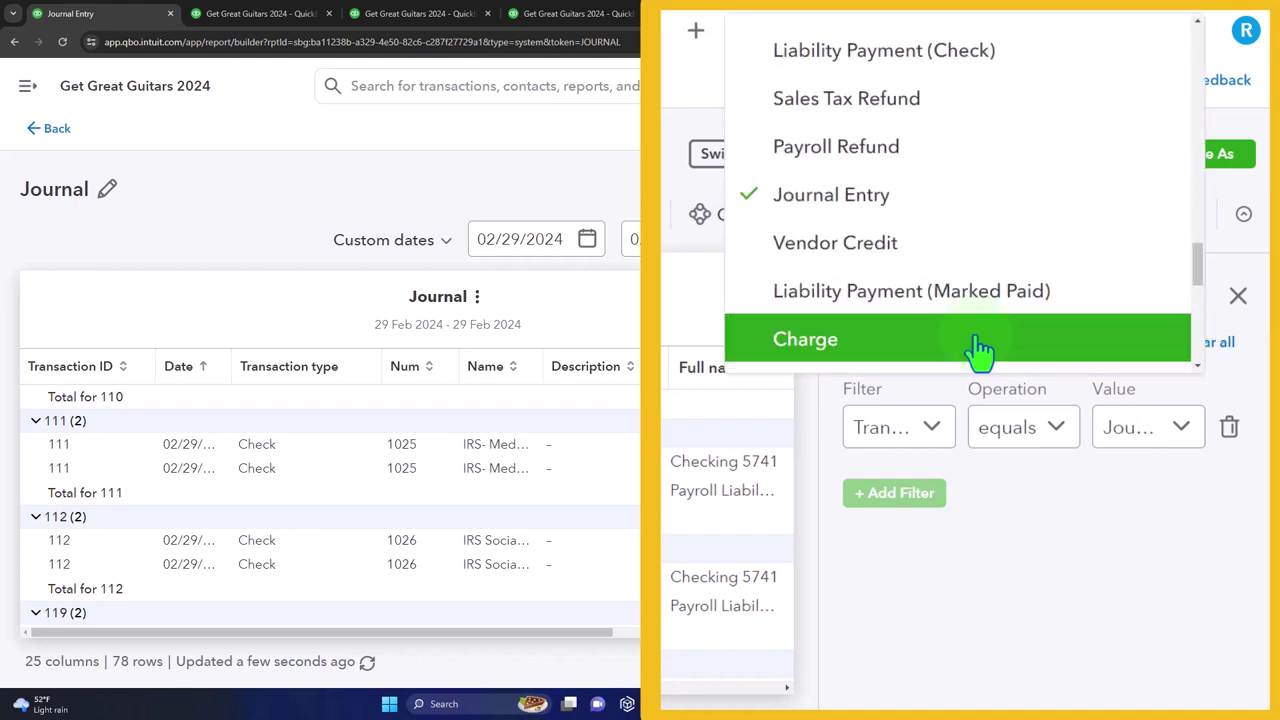
{"action": "left_click", "coordinate": [920, 549]}
{"action": "left_click", "coordinate": [1238, 297]}
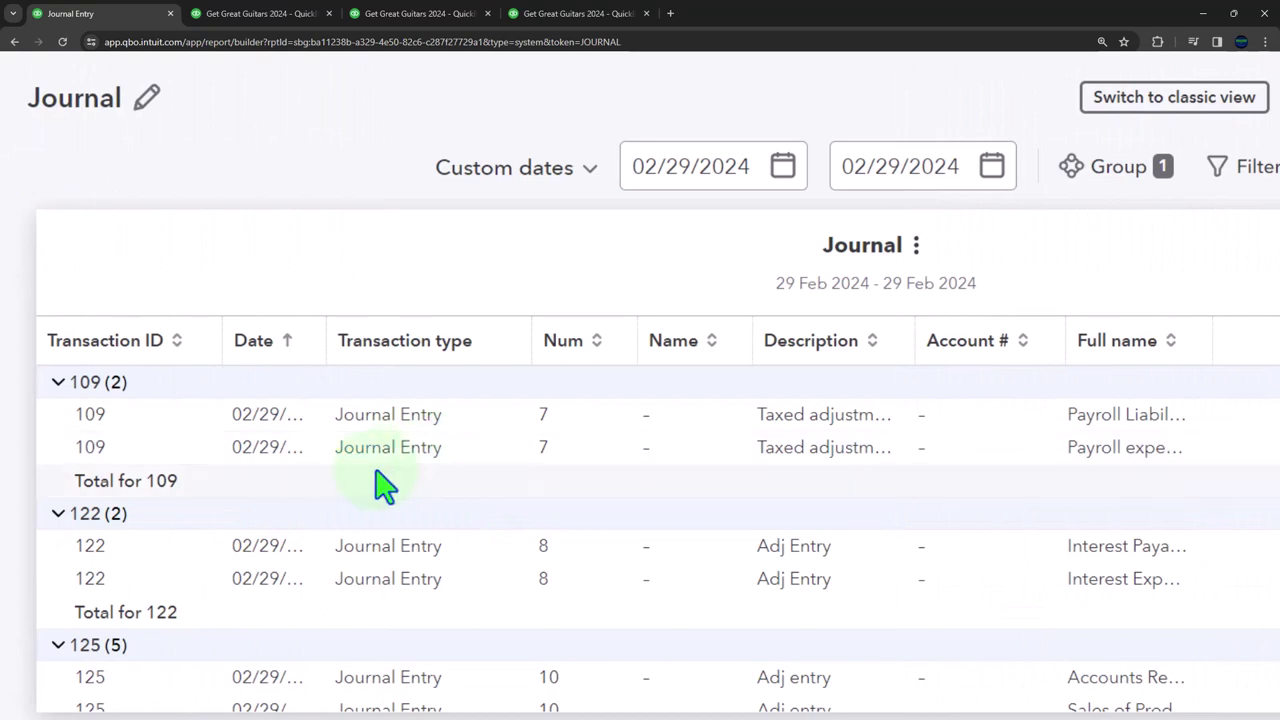
- Examine the filtered journal entries, checking which ones are described as adjusting entries
{"action": "scroll", "coordinate": [195, 510], "scroll_direction": "down", "scroll_amount": 5}
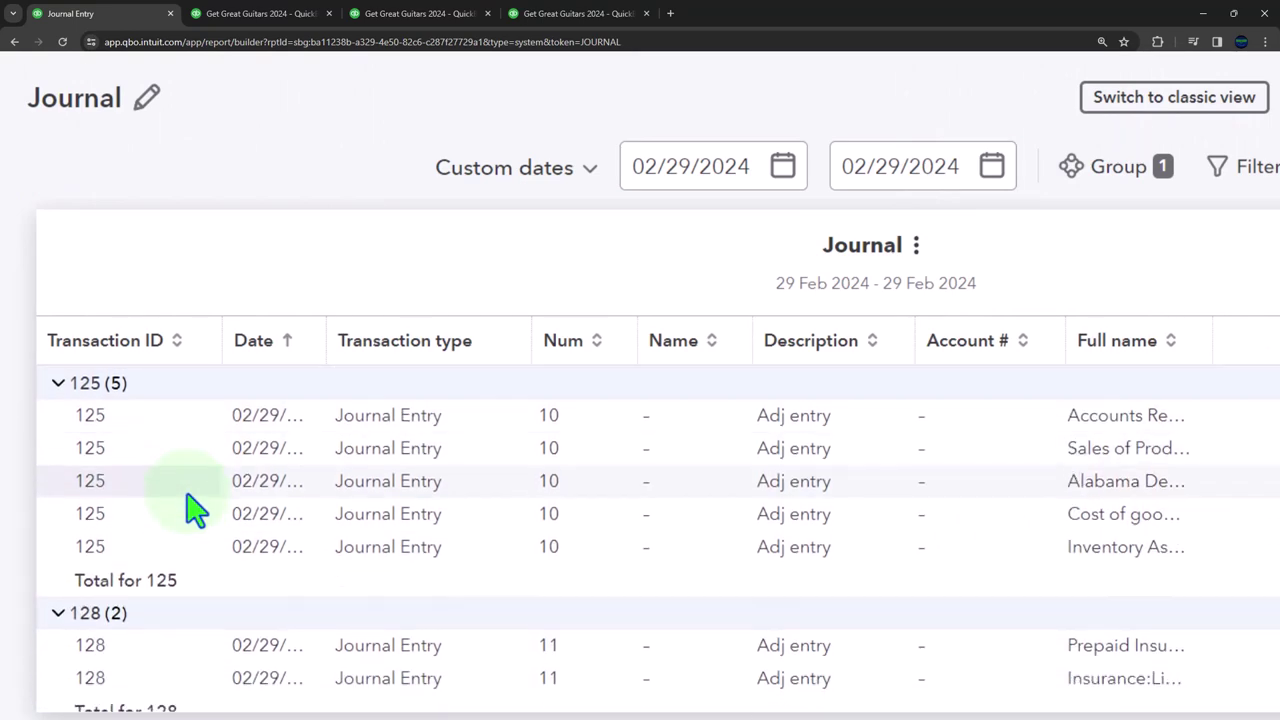
{"action": "scroll", "coordinate": [195, 510], "scroll_direction": "down", "scroll_amount": 2}
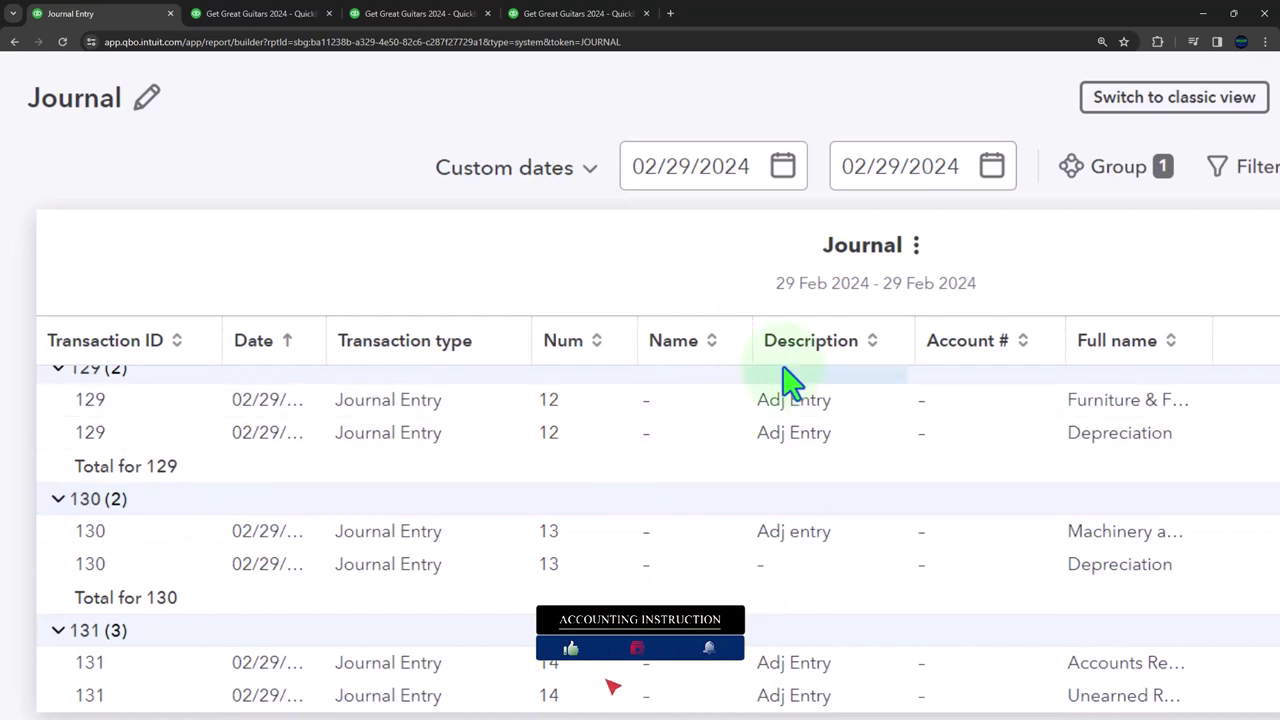
{"action": "scroll", "coordinate": [777, 466], "scroll_direction": "down", "scroll_amount": 2}
{"action": "scroll", "coordinate": [777, 466], "scroll_direction": "down", "scroll_amount": 1}
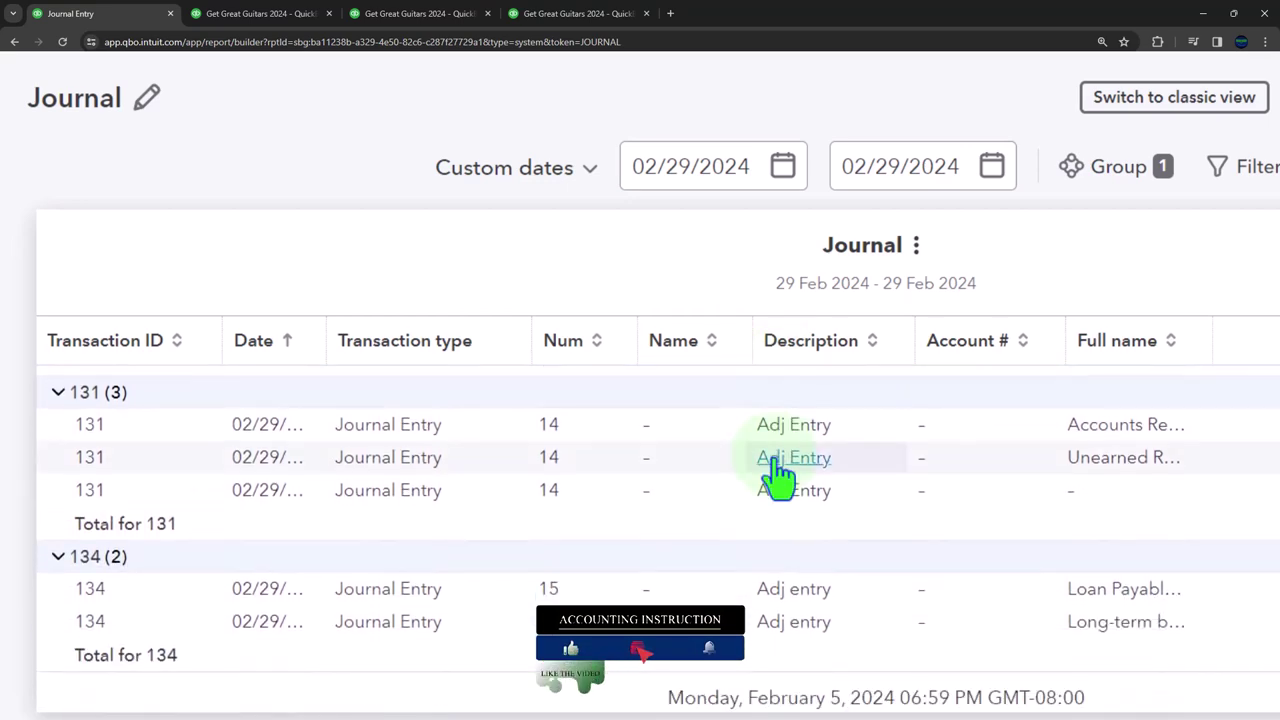
{"action": "scroll", "coordinate": [777, 475], "scroll_direction": "up", "scroll_amount": 6}
{"action": "scroll", "coordinate": [778, 470], "scroll_direction": "up", "scroll_amount": 3}
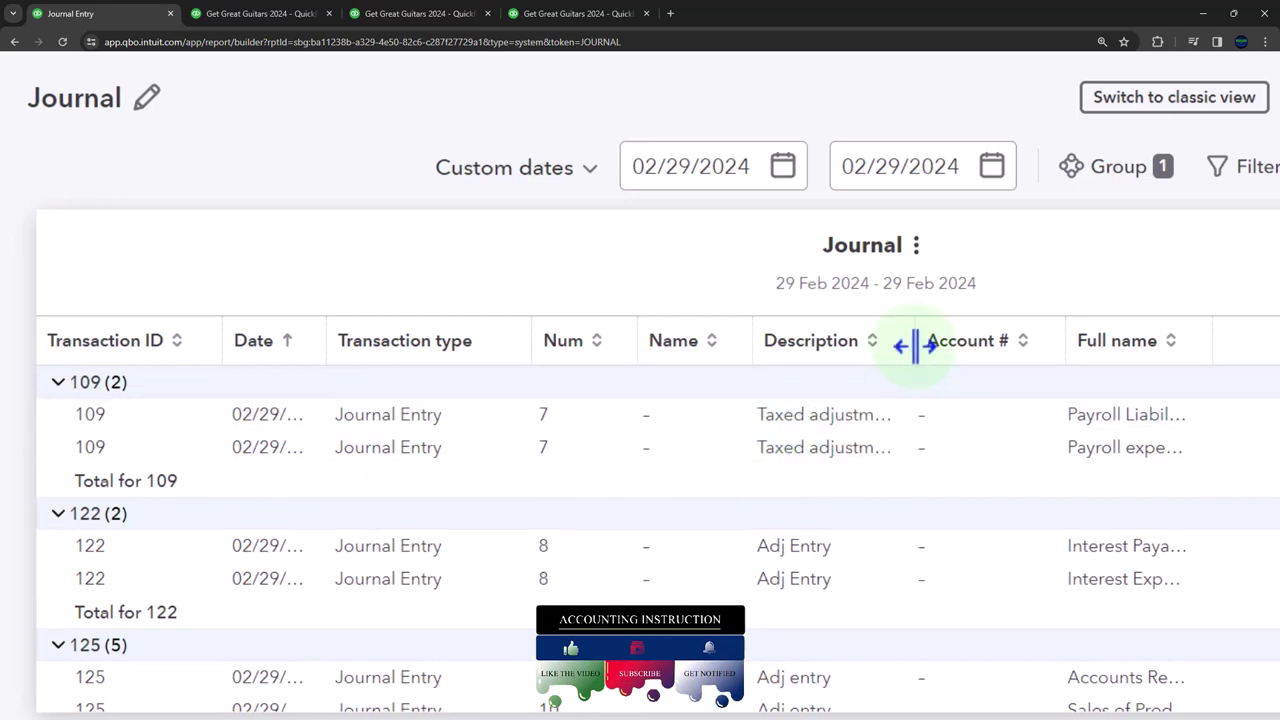
- Widen the Journal report's Description column so the full entry descriptions fit
{"action": "left_click_drag", "start_coordinate": [916, 342], "coordinate": [950, 343]}
{"action": "left_click", "coordinate": [945, 362]}
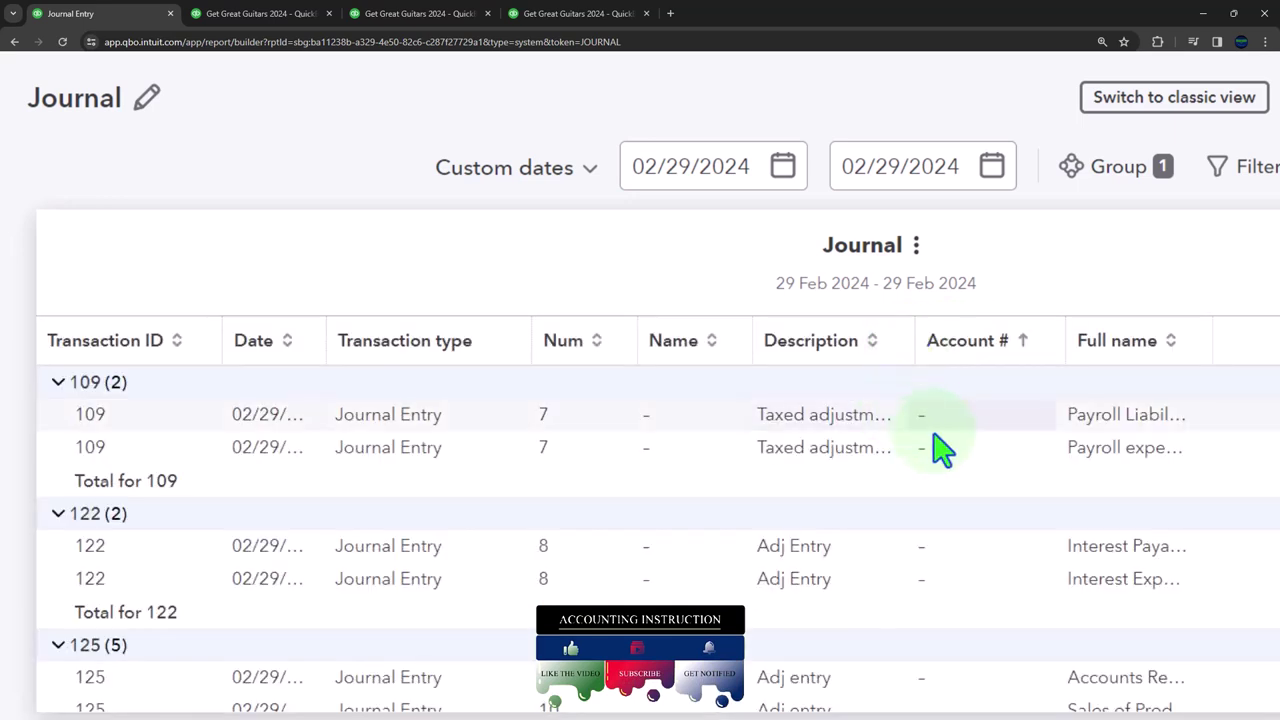
{"action": "left_click_drag", "start_coordinate": [909, 337], "coordinate": [972, 337]}
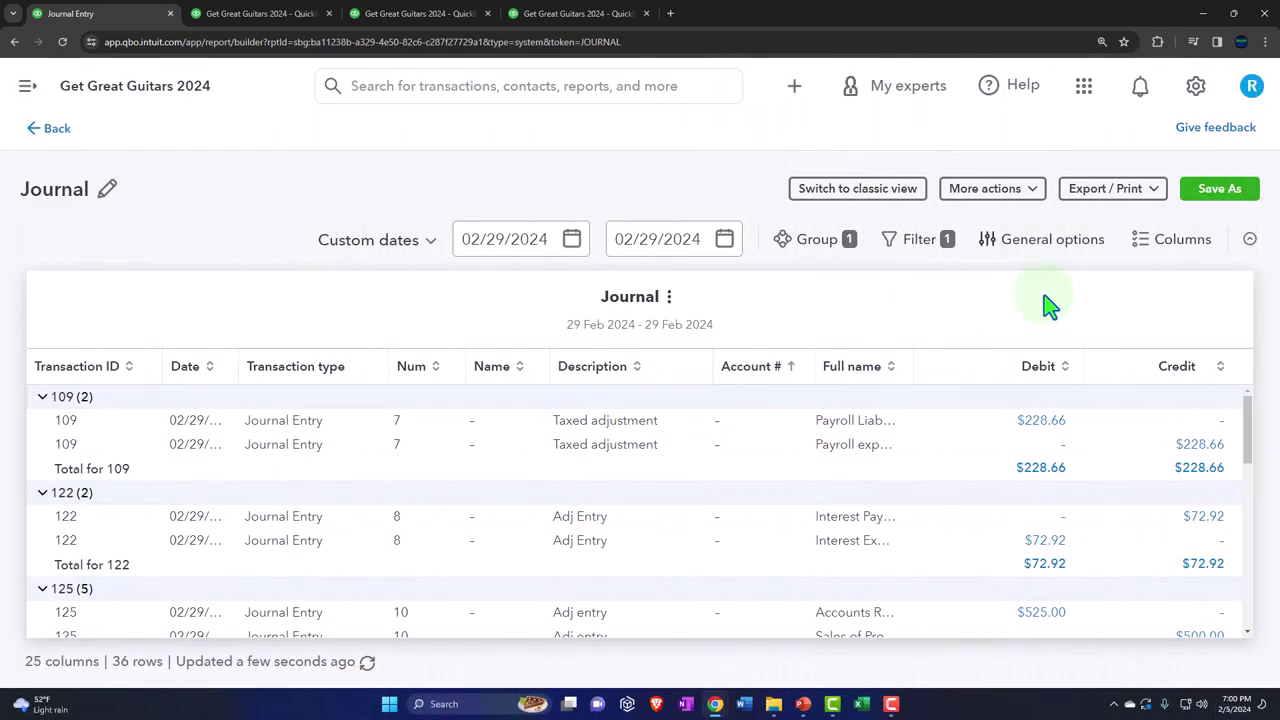
- Export the Journal report to Excel, then maximize the exported workbook and enable editing
{"action": "left_click", "coordinate": [1152, 190]}
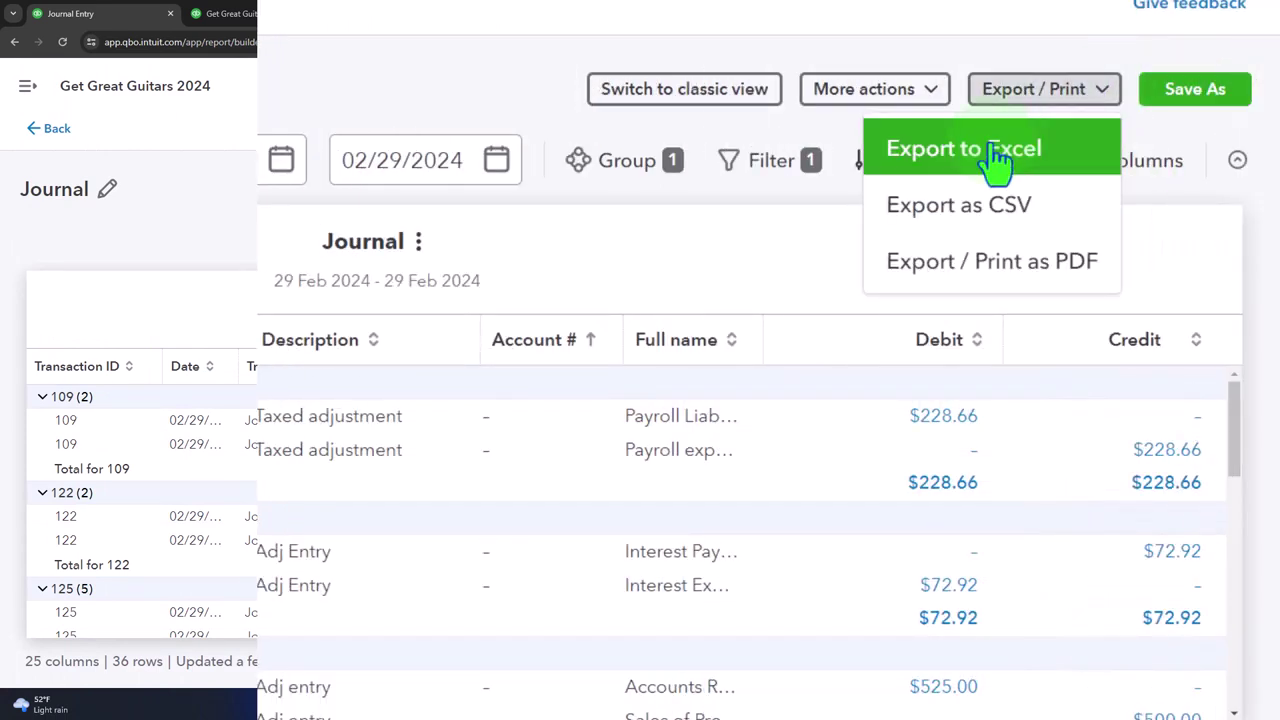
{"action": "left_click", "coordinate": [997, 160]}
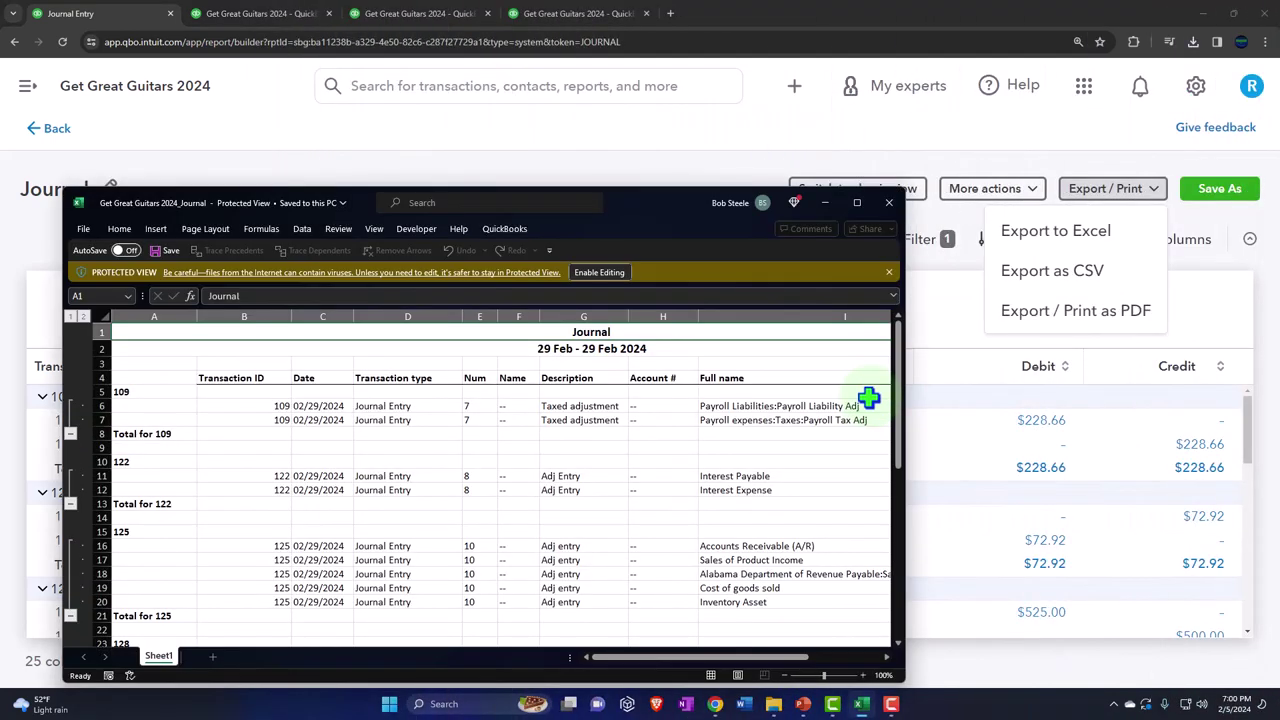
{"action": "left_click", "coordinate": [855, 202]}
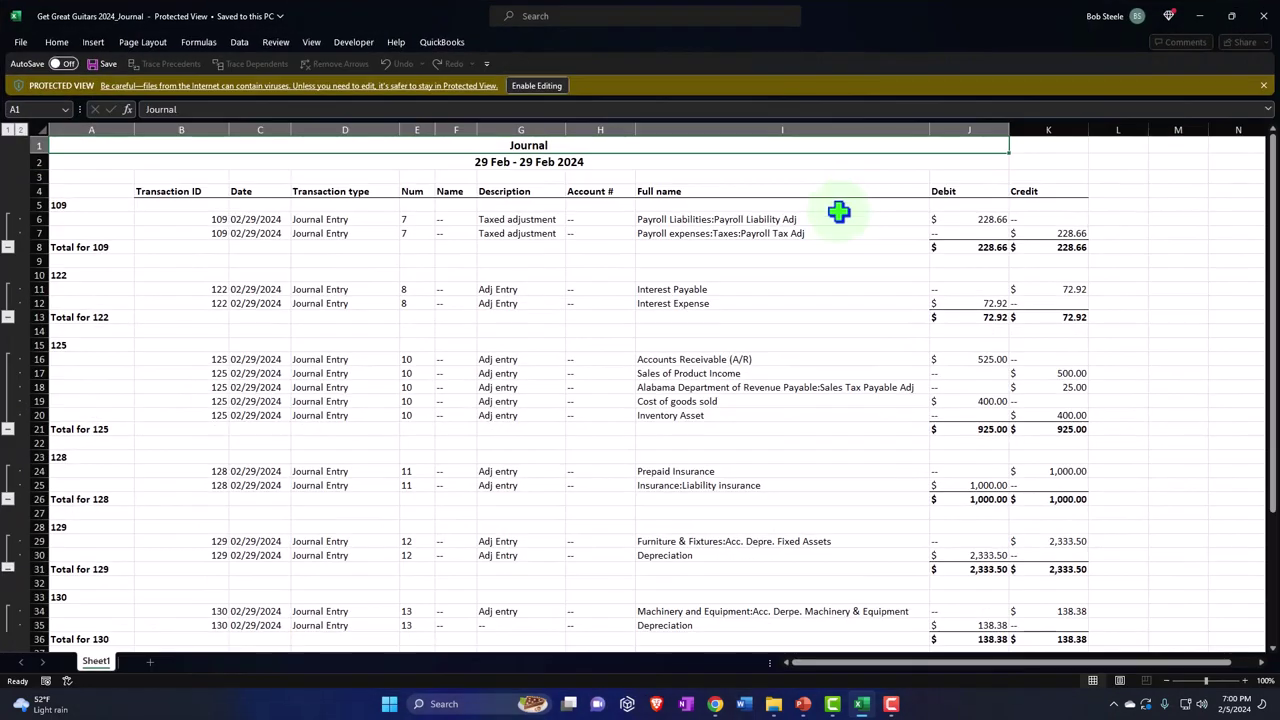
{"action": "left_click", "coordinate": [533, 86]}
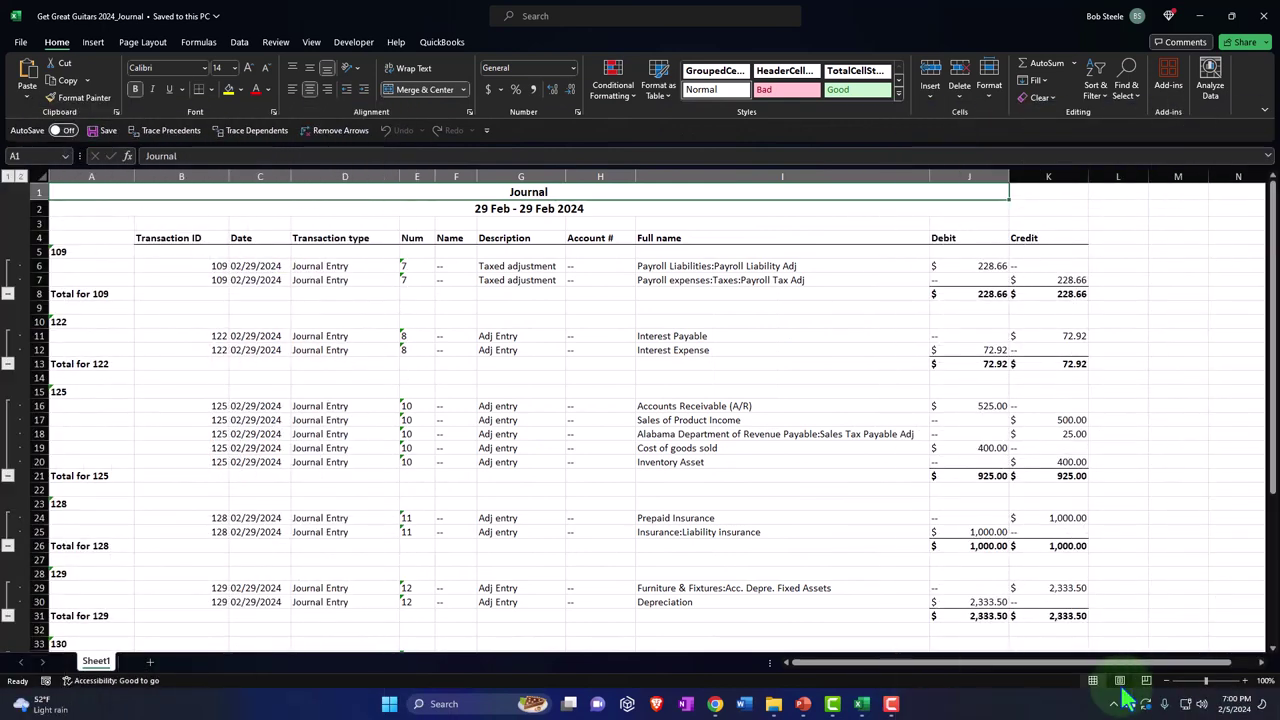
- Display the worksheet's page breaks in normal view and set the page orientation to landscape
{"action": "left_click", "coordinate": [1120, 681]}
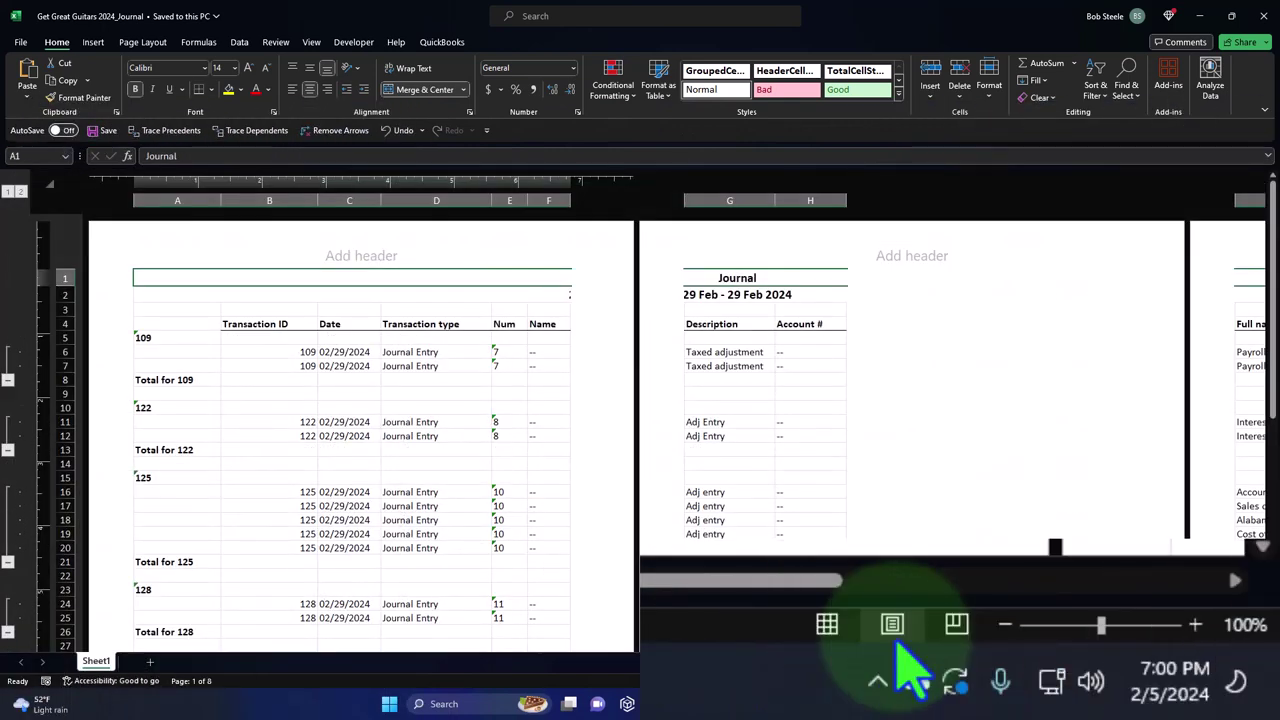
{"action": "left_click", "coordinate": [1098, 681]}
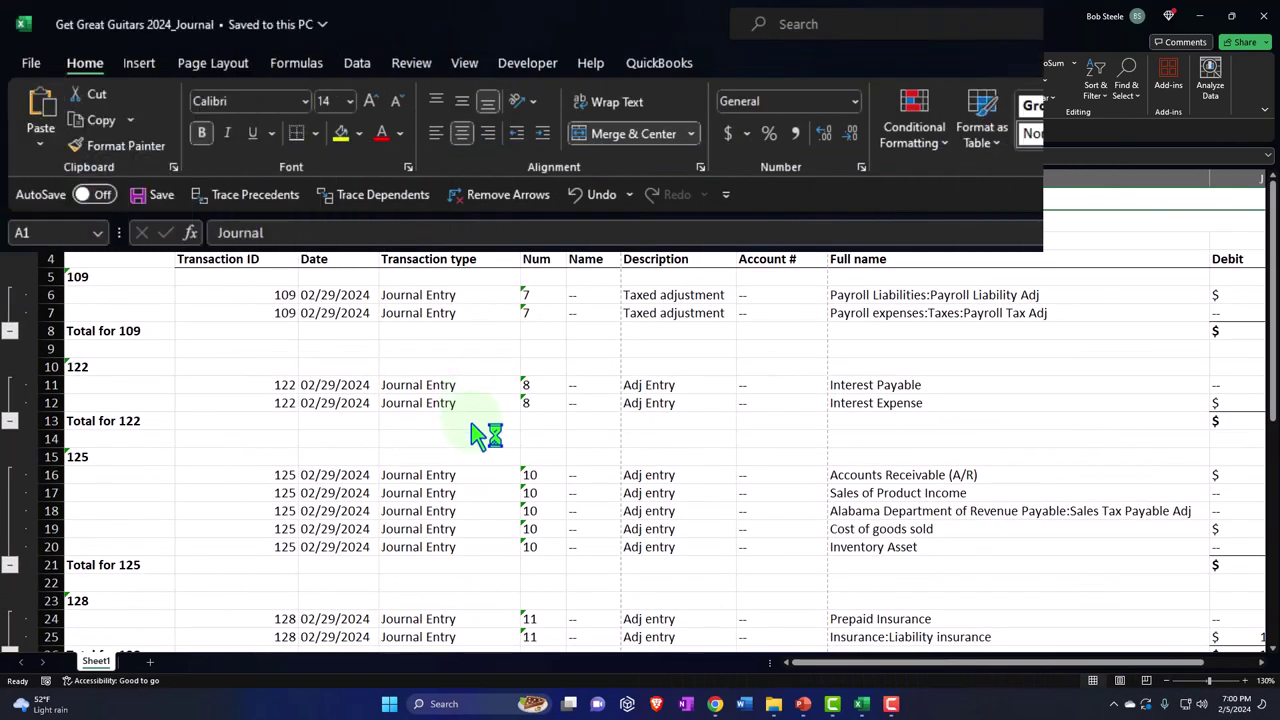
{"action": "left_click", "coordinate": [238, 68]}
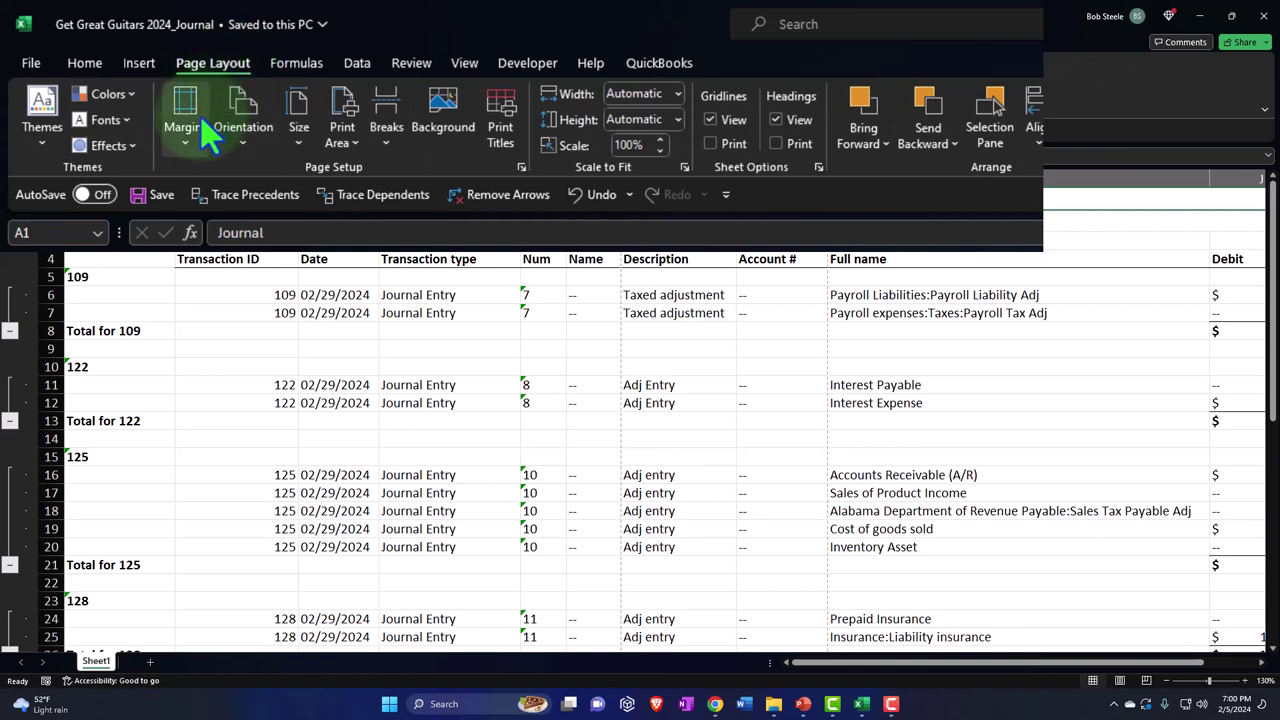
{"action": "left_click", "coordinate": [243, 135]}
{"action": "left_click", "coordinate": [245, 220]}
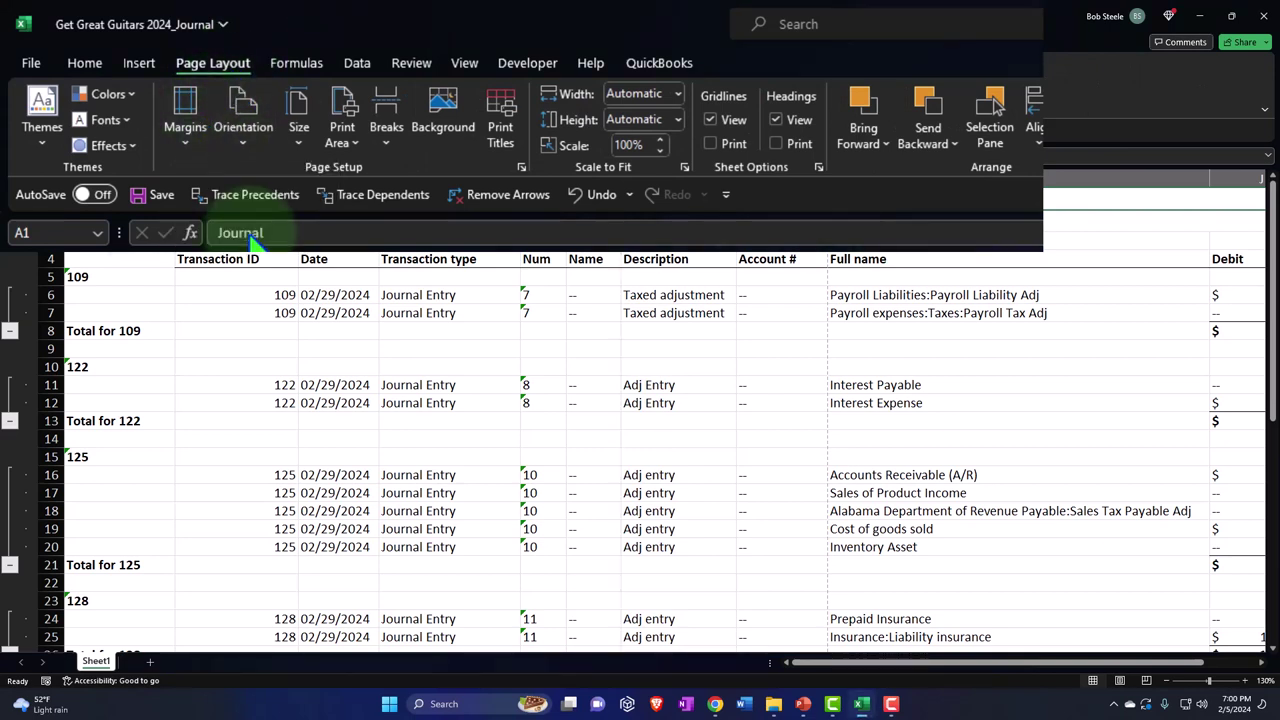
{"action": "left_click", "coordinate": [512, 384]}
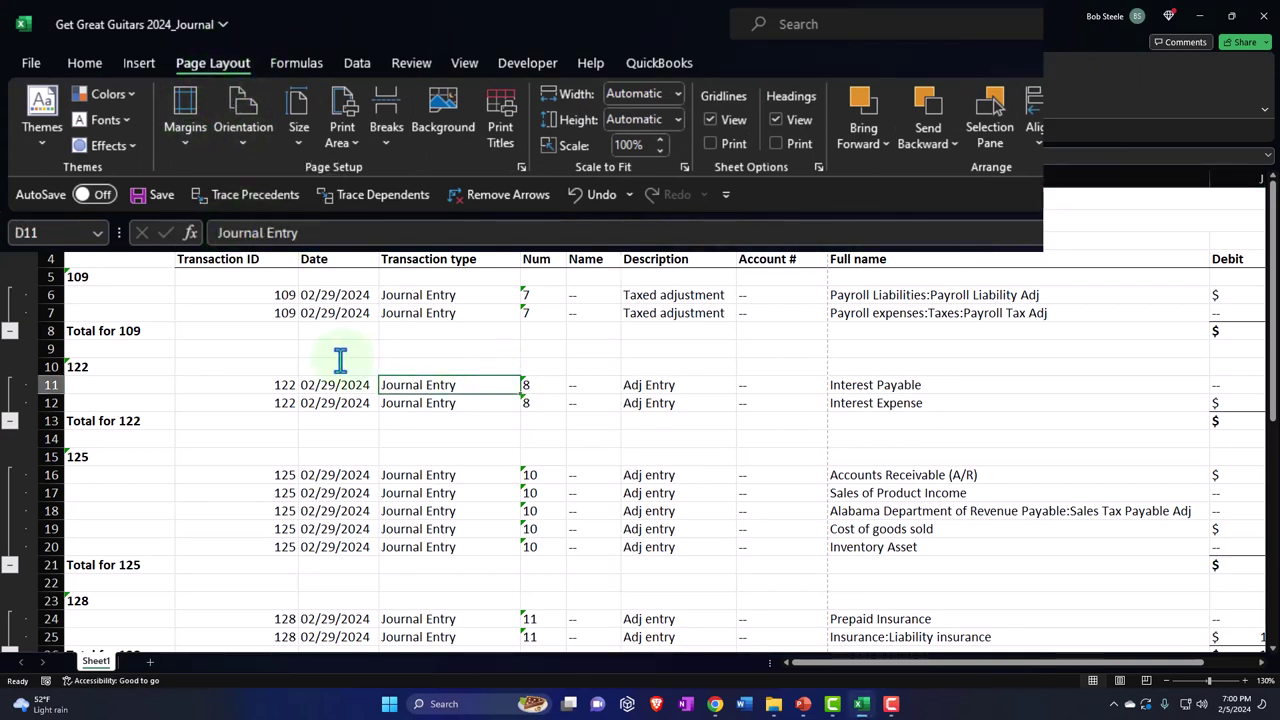
- Narrow the Transaction ID column B and the Transaction type column D to fit their data
{"action": "scroll", "coordinate": [337, 359], "scroll_direction": "down", "scroll_amount": 5}
{"action": "scroll", "coordinate": [337, 359], "scroll_direction": "up", "scroll_amount": 5}
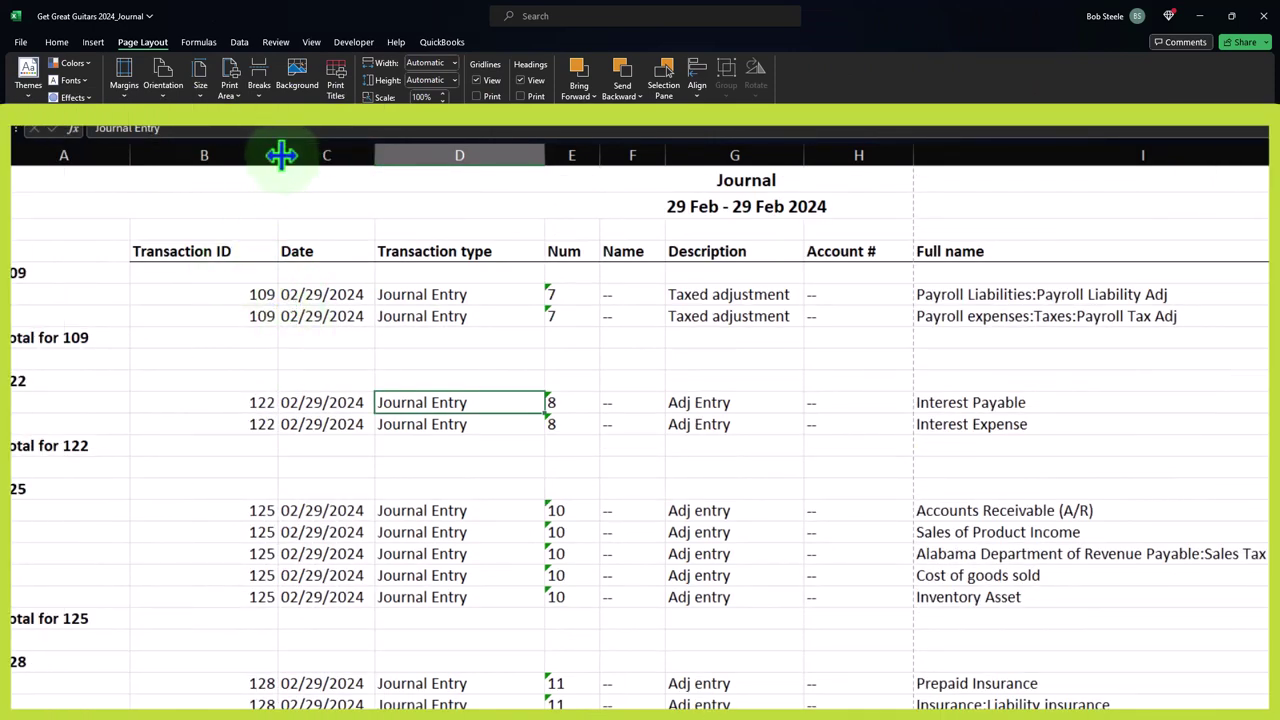
{"action": "left_click_drag", "start_coordinate": [281, 155], "coordinate": [170, 158]}
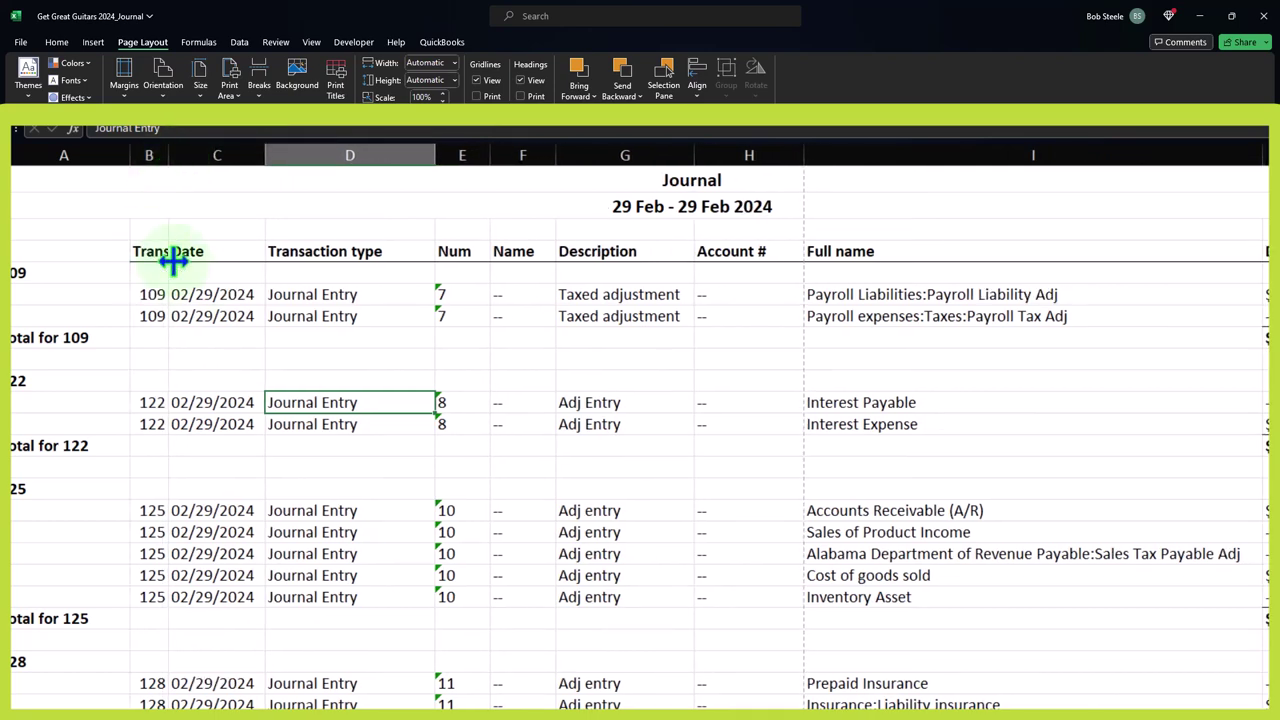
{"action": "left_click", "coordinate": [202, 243]}
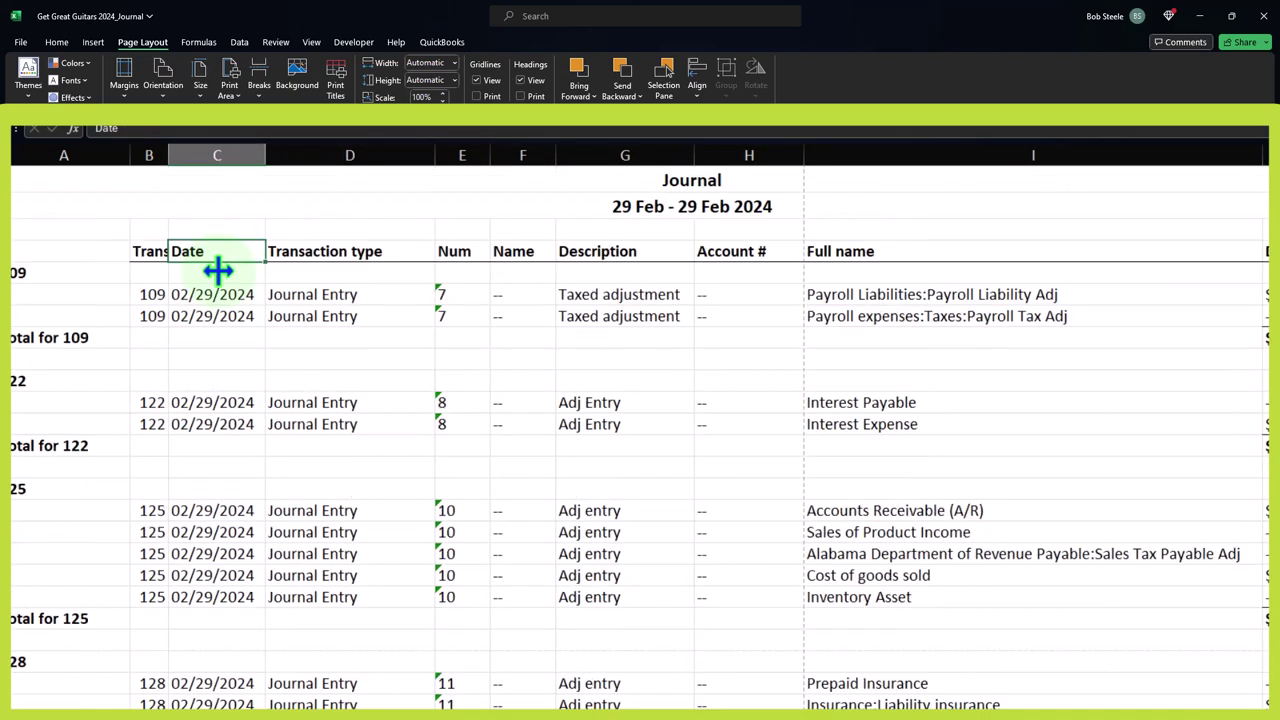
{"action": "scroll", "coordinate": [366, 226], "scroll_direction": "down", "scroll_amount": 6}
{"action": "scroll", "coordinate": [366, 227], "scroll_direction": "down", "scroll_amount": 6}
{"action": "scroll", "coordinate": [366, 229], "scroll_direction": "up", "scroll_amount": 10}
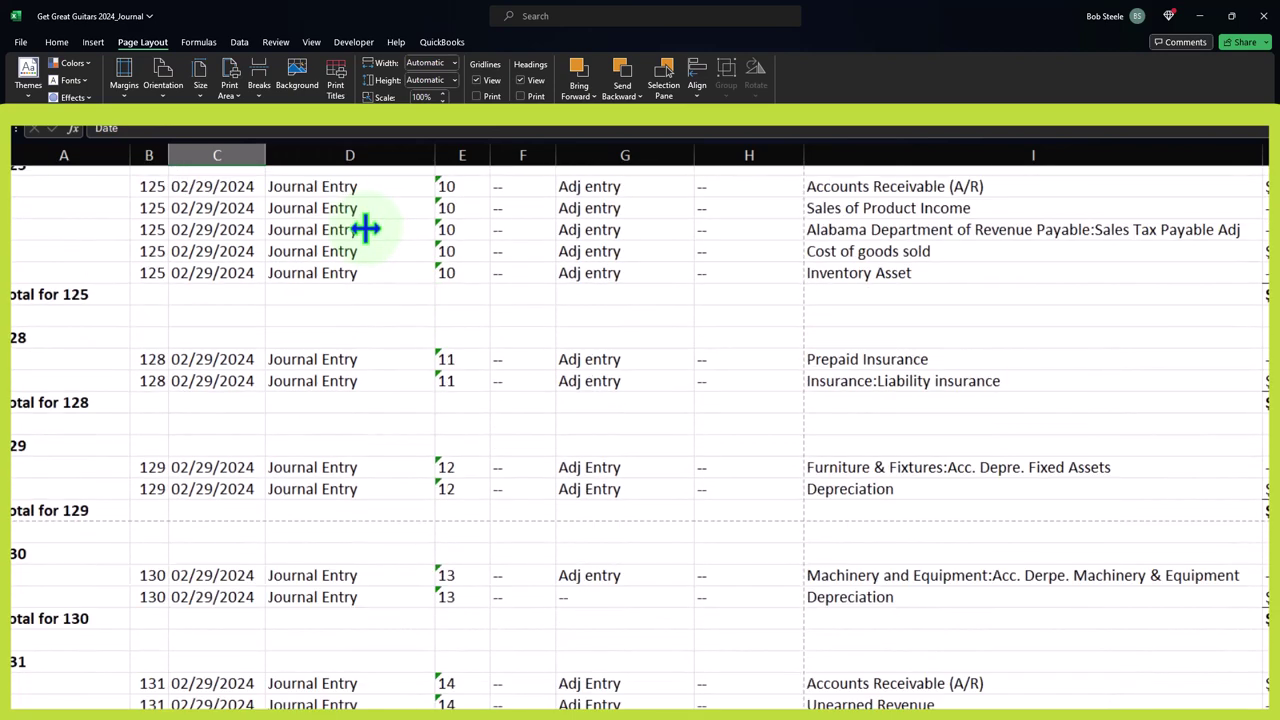
{"action": "left_click_drag", "start_coordinate": [440, 160], "coordinate": [361, 161]}
- Wrap the text of the header cells B4:K4 and abbreviate the Transaction ID heading in B4
{"action": "left_click_drag", "start_coordinate": [157, 251], "coordinate": [1272, 251]}
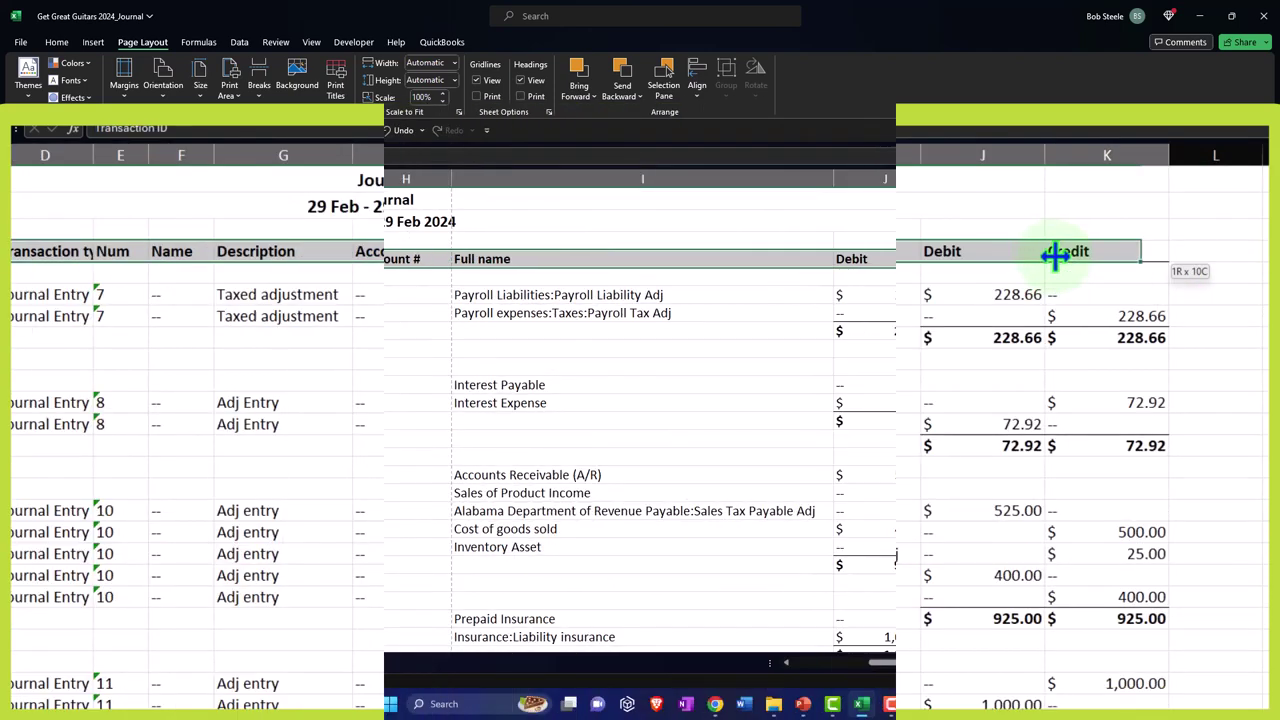
{"action": "left_click", "coordinate": [57, 42]}
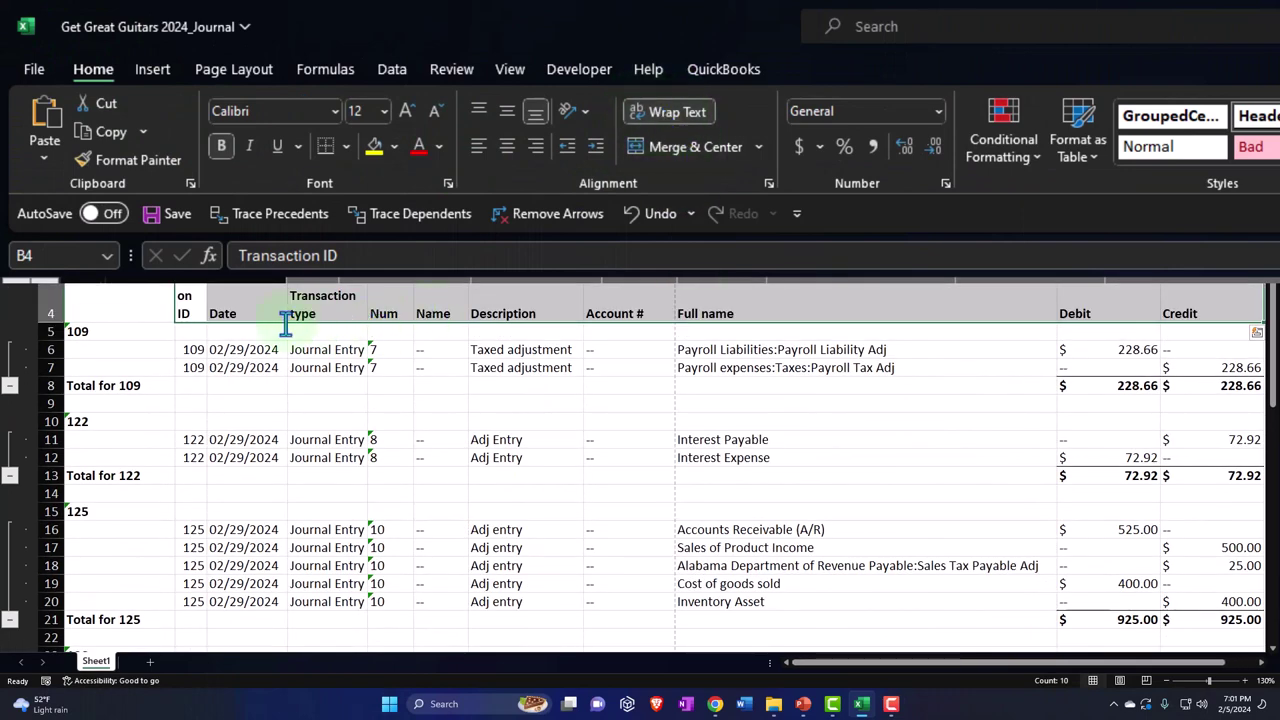
{"action": "left_click", "coordinate": [185, 300]}
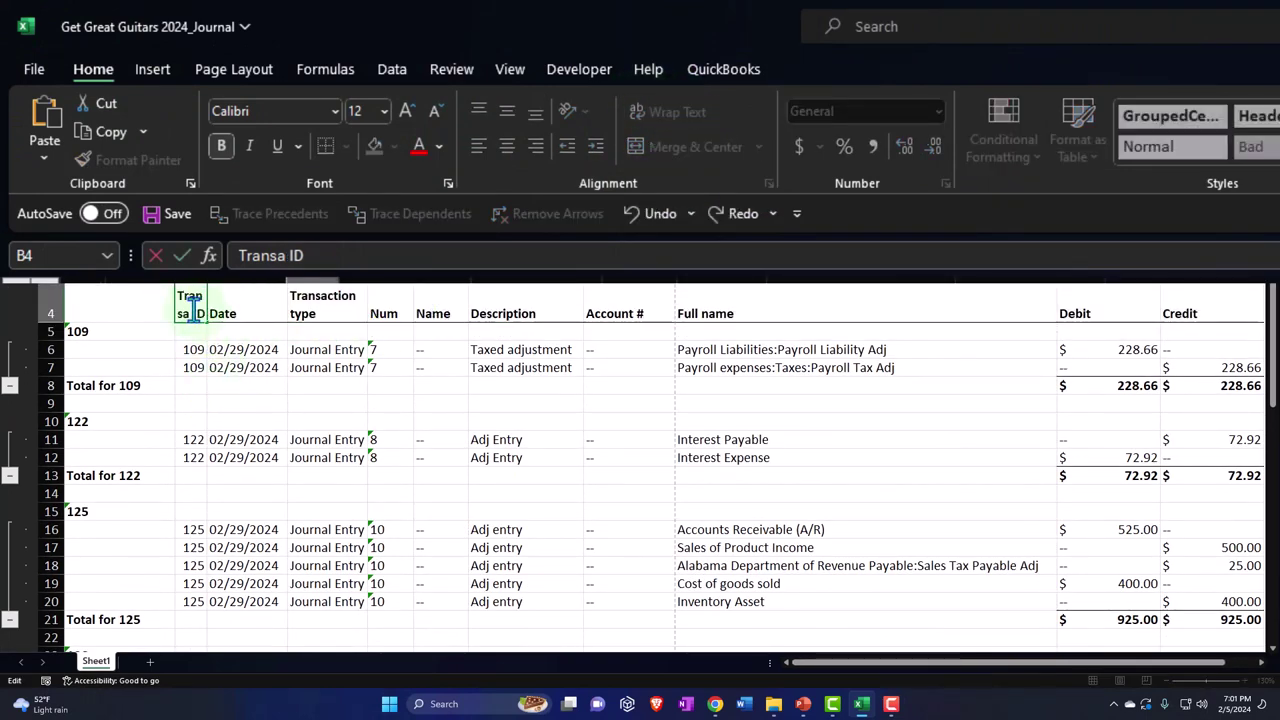
{"action": "key", "text": "Return"}
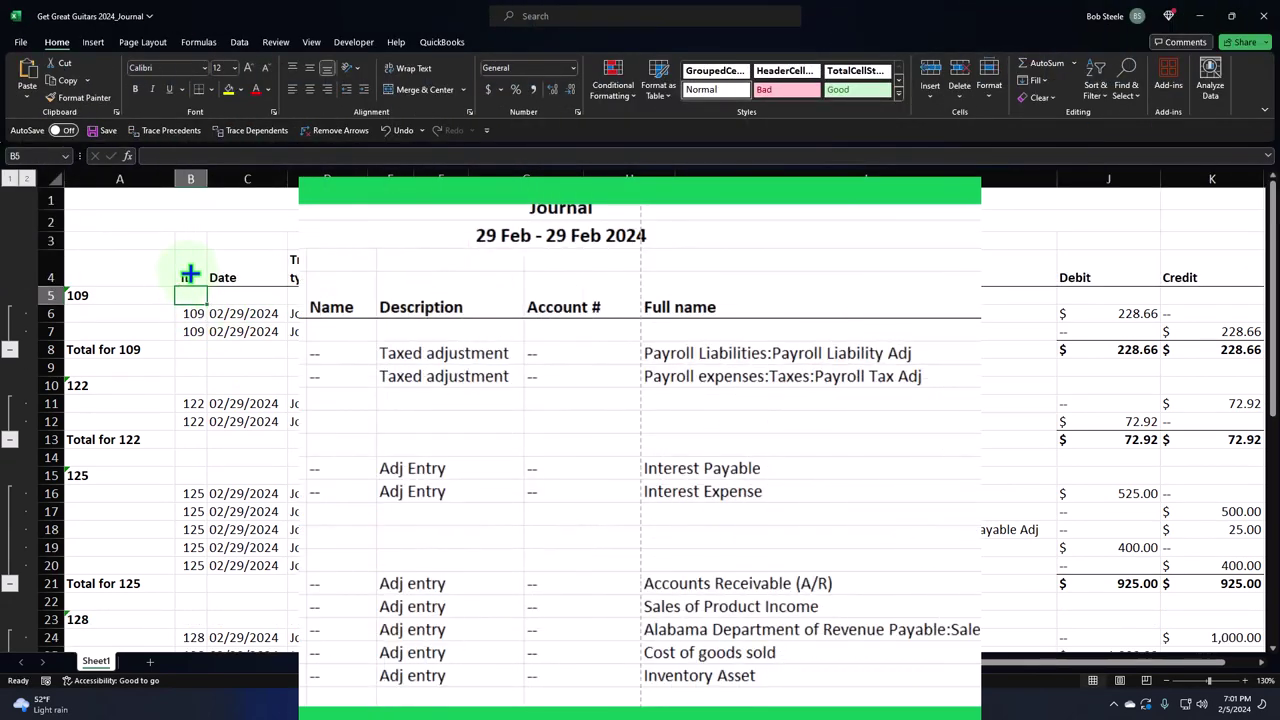
- Unmerge the Journal title and date range cells above the report table
{"action": "left_click", "coordinate": [601, 307]}
{"action": "scroll", "coordinate": [601, 310], "scroll_direction": "down", "scroll_amount": 8}
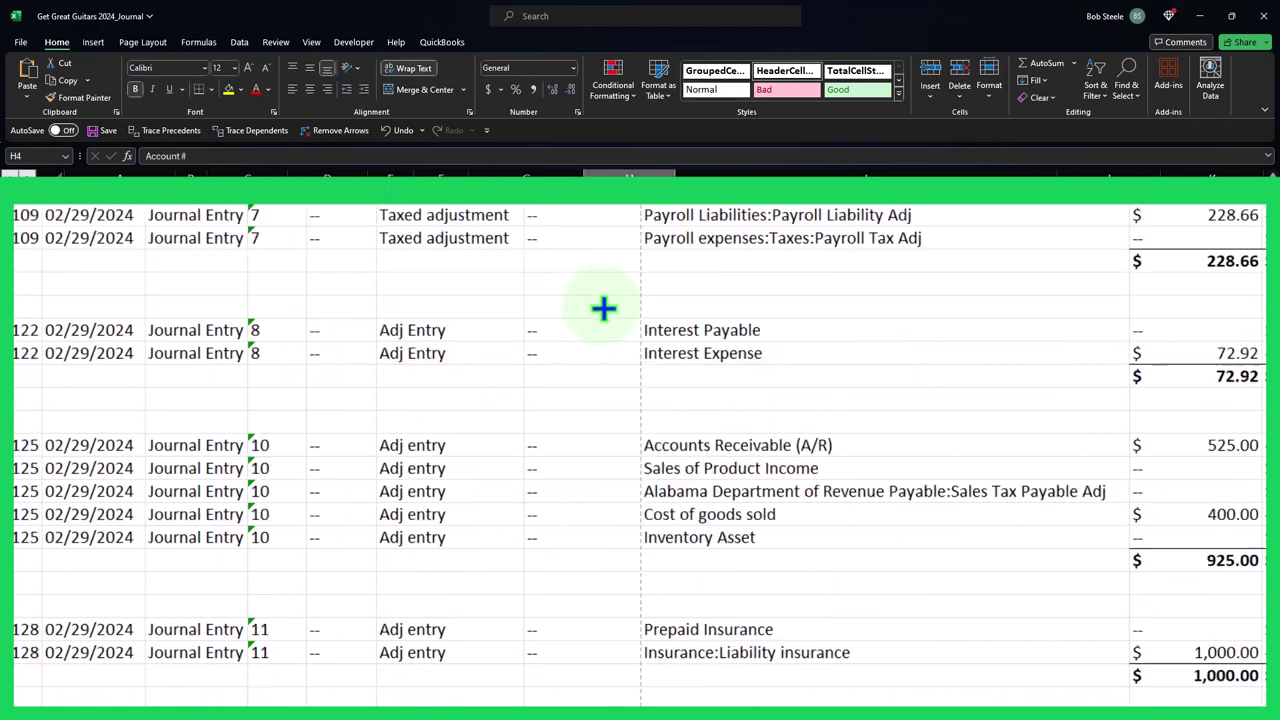
{"action": "scroll", "coordinate": [601, 316], "scroll_direction": "down", "scroll_amount": 2}
{"action": "scroll", "coordinate": [600, 316], "scroll_direction": "up", "scroll_amount": 10}
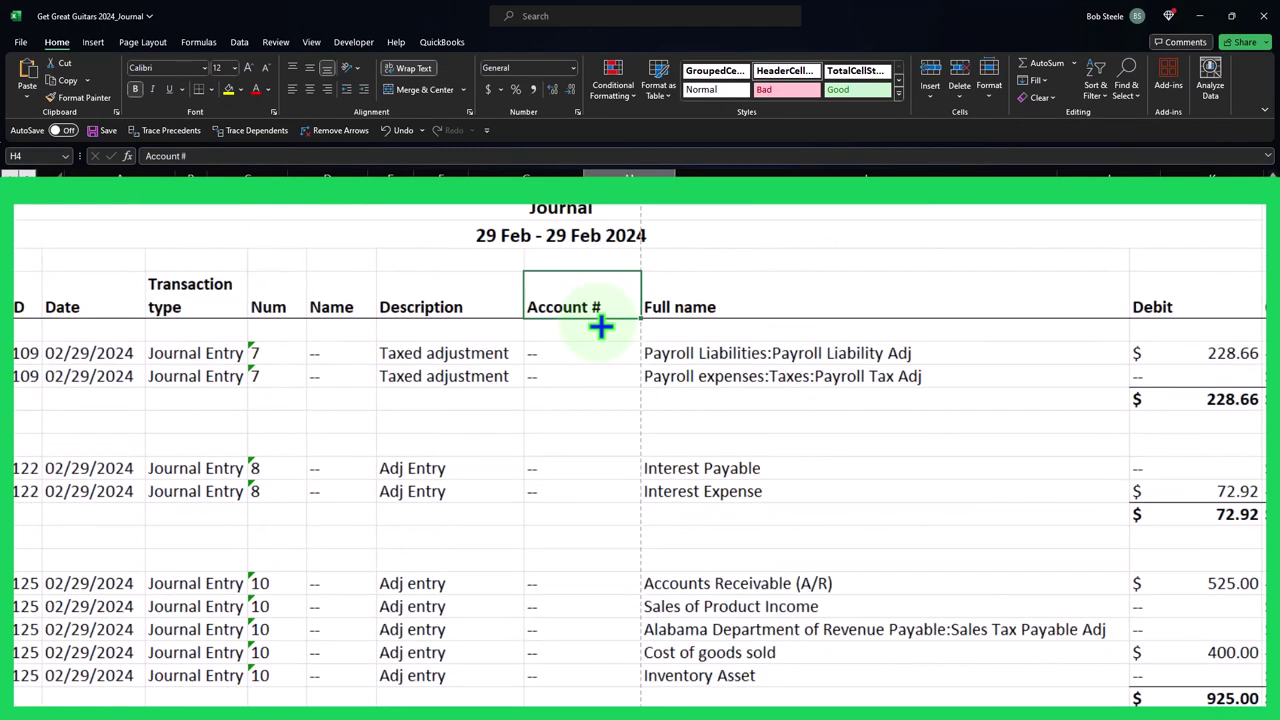
{"action": "left_click", "coordinate": [585, 208]}
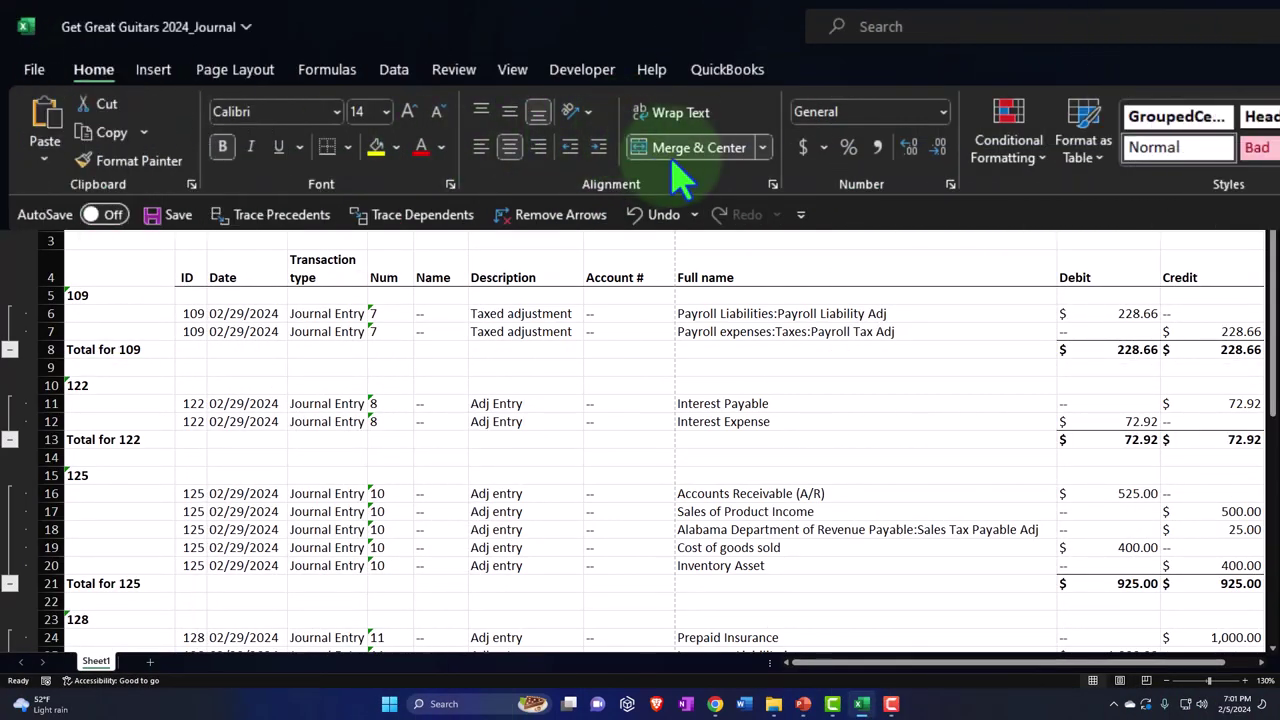
{"action": "left_click", "coordinate": [674, 160]}
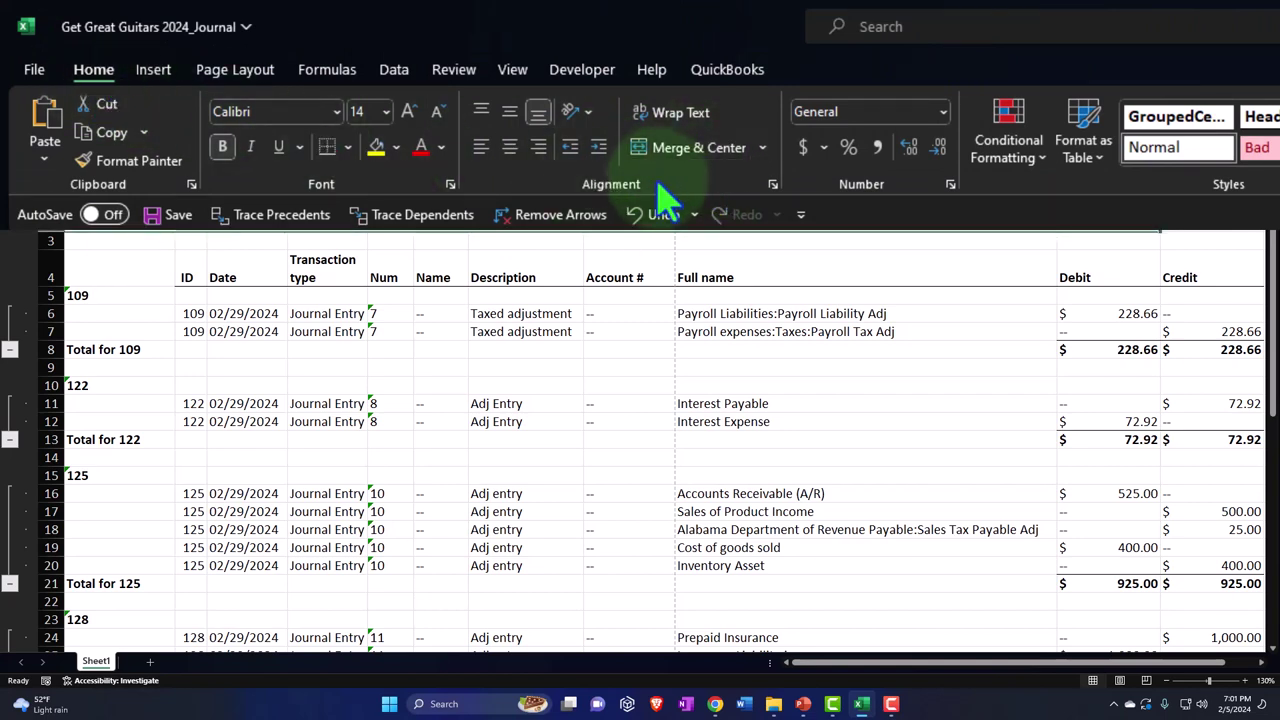
{"action": "left_click", "coordinate": [328, 232]}
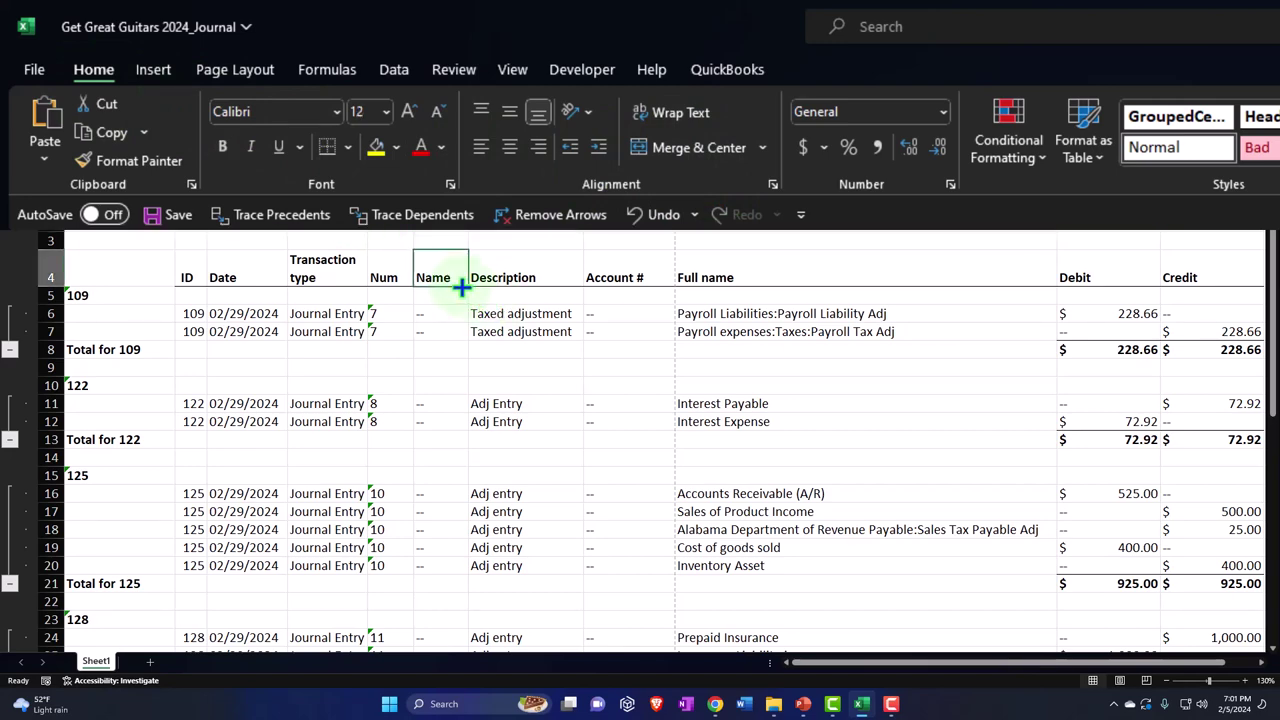
- Check the Name column F for data down the report and delete the whole column
{"action": "scroll", "coordinate": [462, 289], "scroll_direction": "down", "scroll_amount": 7}
{"action": "scroll", "coordinate": [460, 288], "scroll_direction": "down", "scroll_amount": 2}
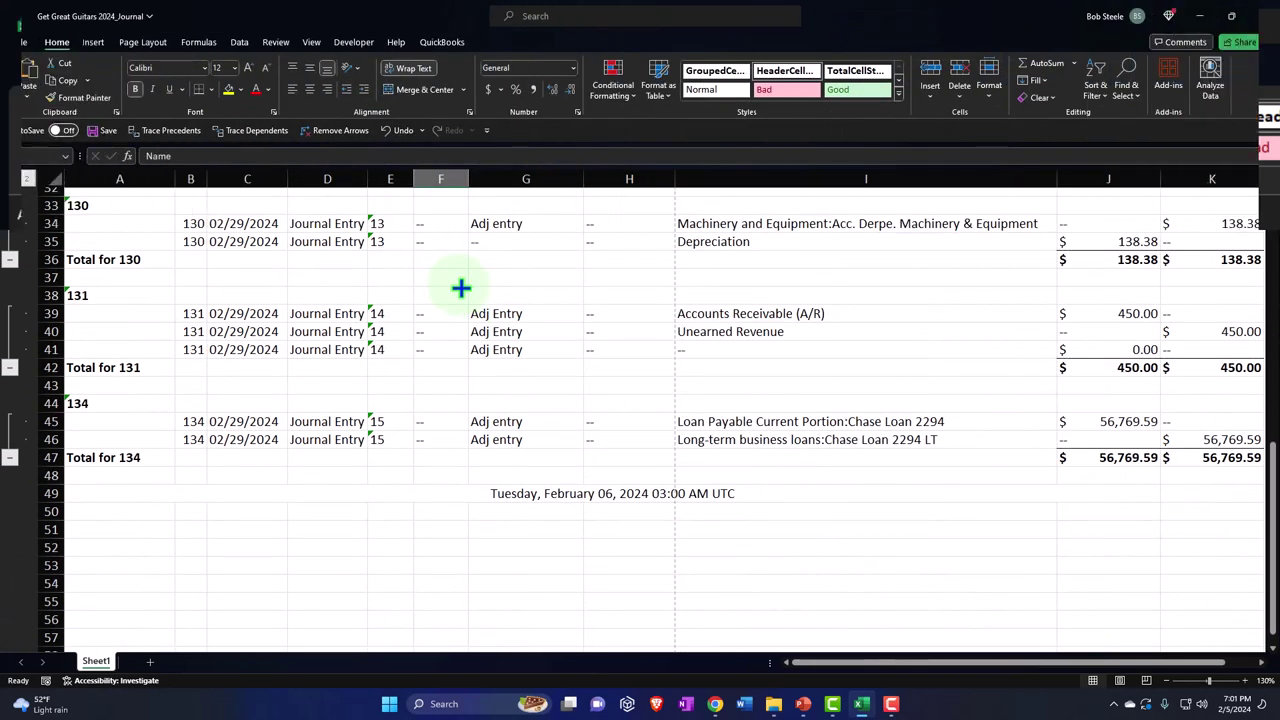
{"action": "scroll", "coordinate": [457, 250], "scroll_direction": "up", "scroll_amount": 10}
{"action": "left_click", "coordinate": [441, 180]}
{"action": "right_click", "coordinate": [433, 290]}
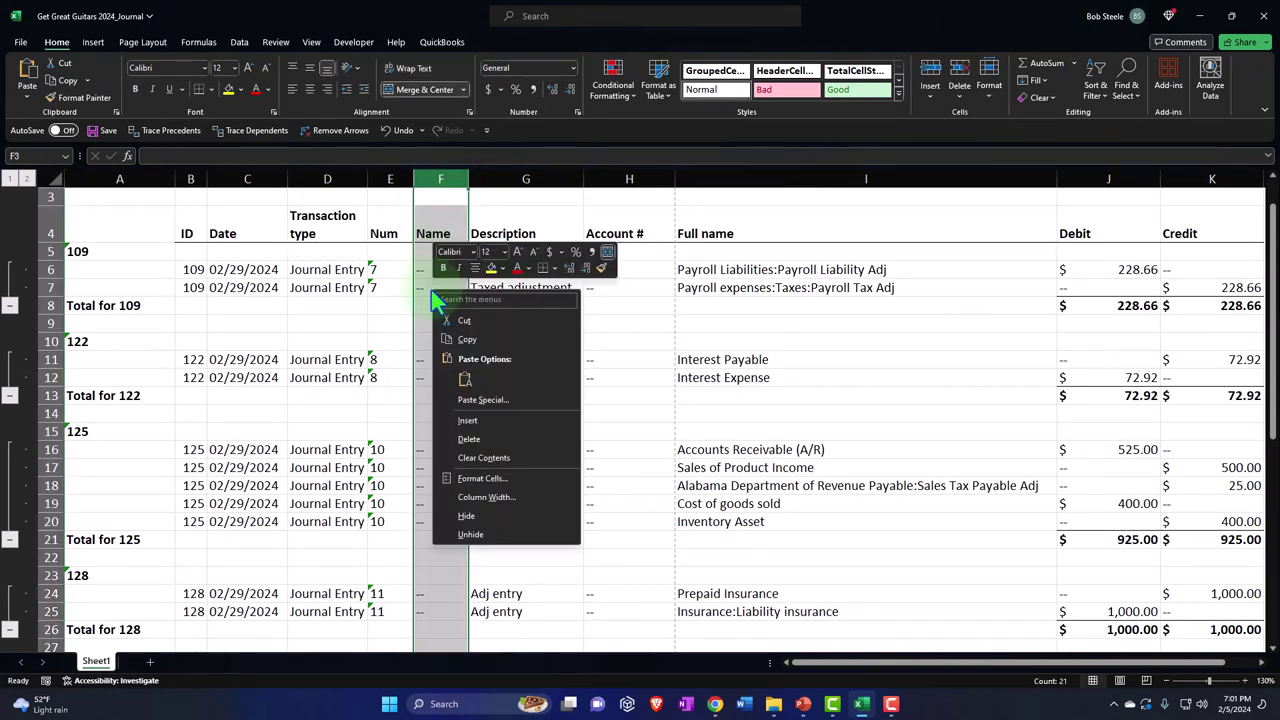
{"action": "left_click", "coordinate": [462, 388]}
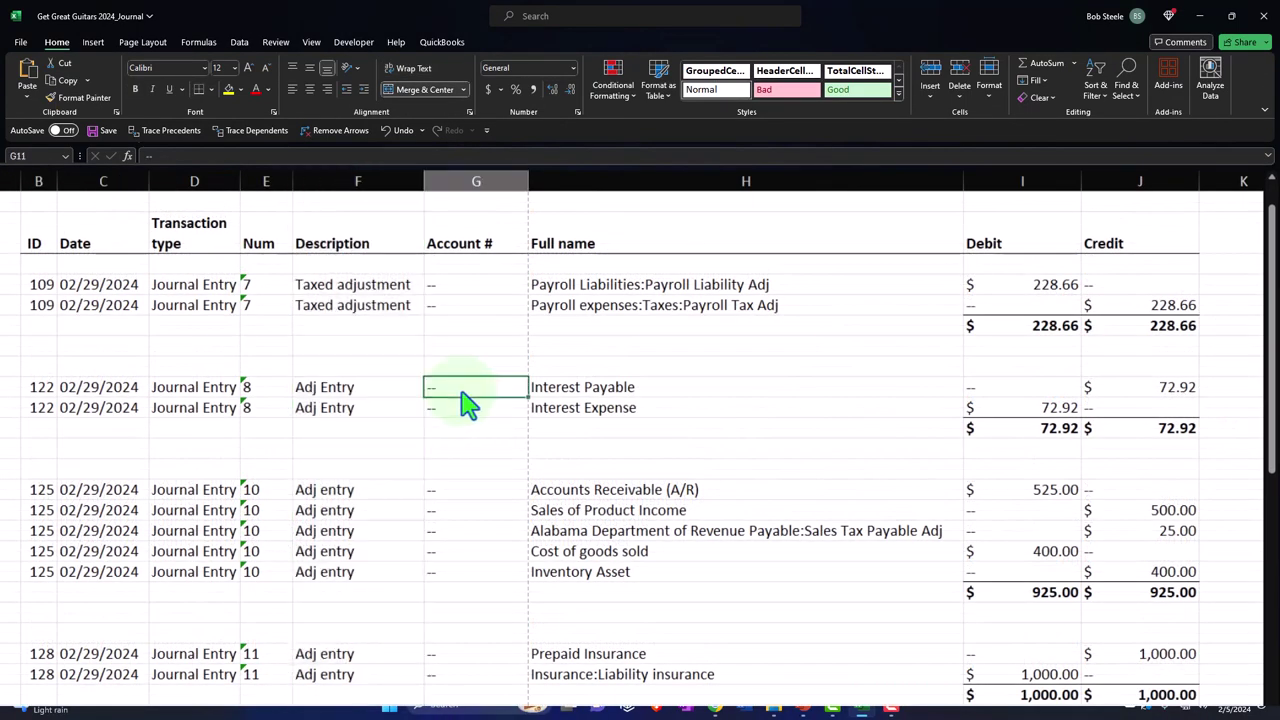
- Check the Account # column G for data and delete the whole column
{"action": "scroll", "coordinate": [465, 400], "scroll_direction": "down", "scroll_amount": 8}
{"action": "scroll", "coordinate": [465, 400], "scroll_direction": "up", "scroll_amount": 8}
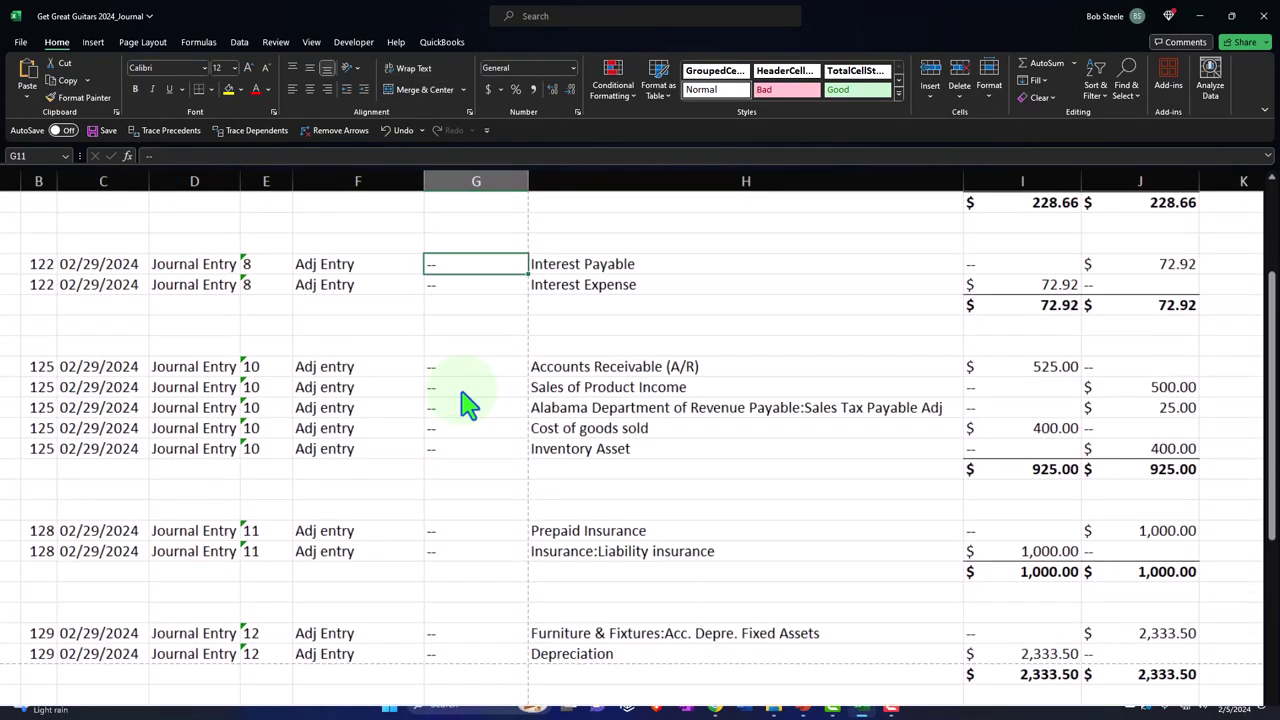
{"action": "left_click", "coordinate": [477, 183]}
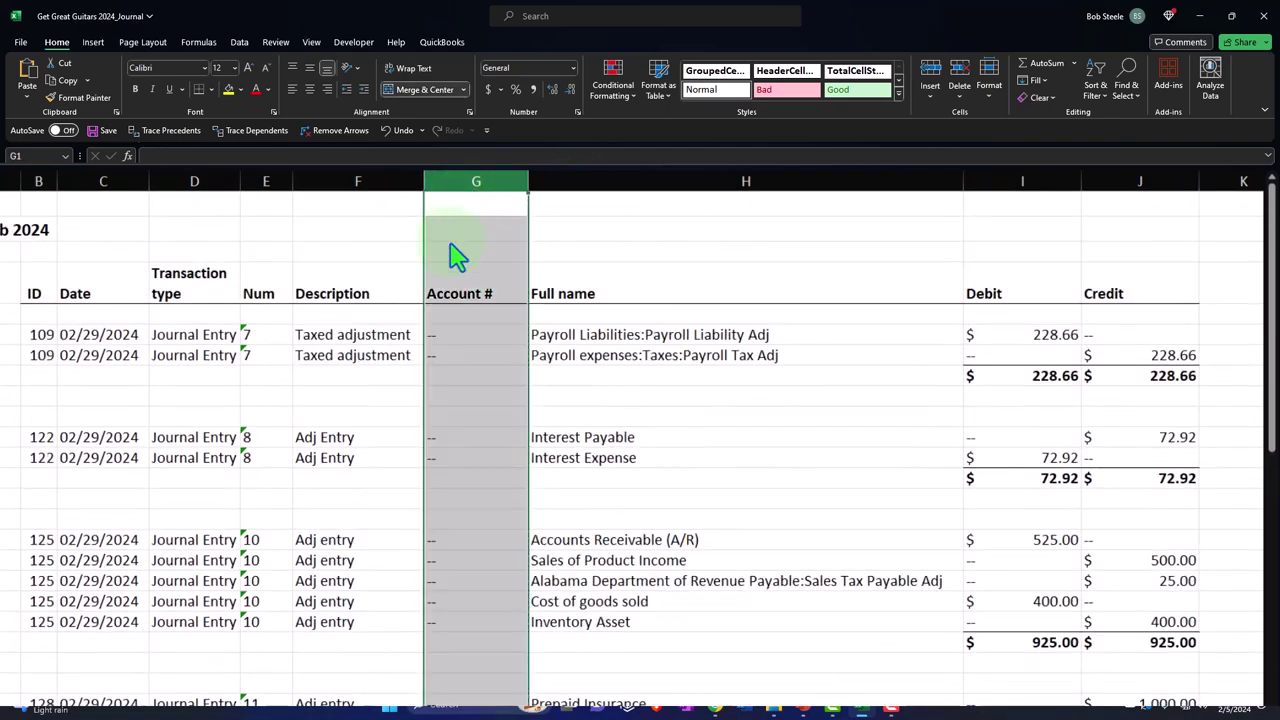
{"action": "right_click", "coordinate": [451, 250]}
{"action": "left_click", "coordinate": [493, 415]}
{"action": "left_click", "coordinate": [543, 412]}
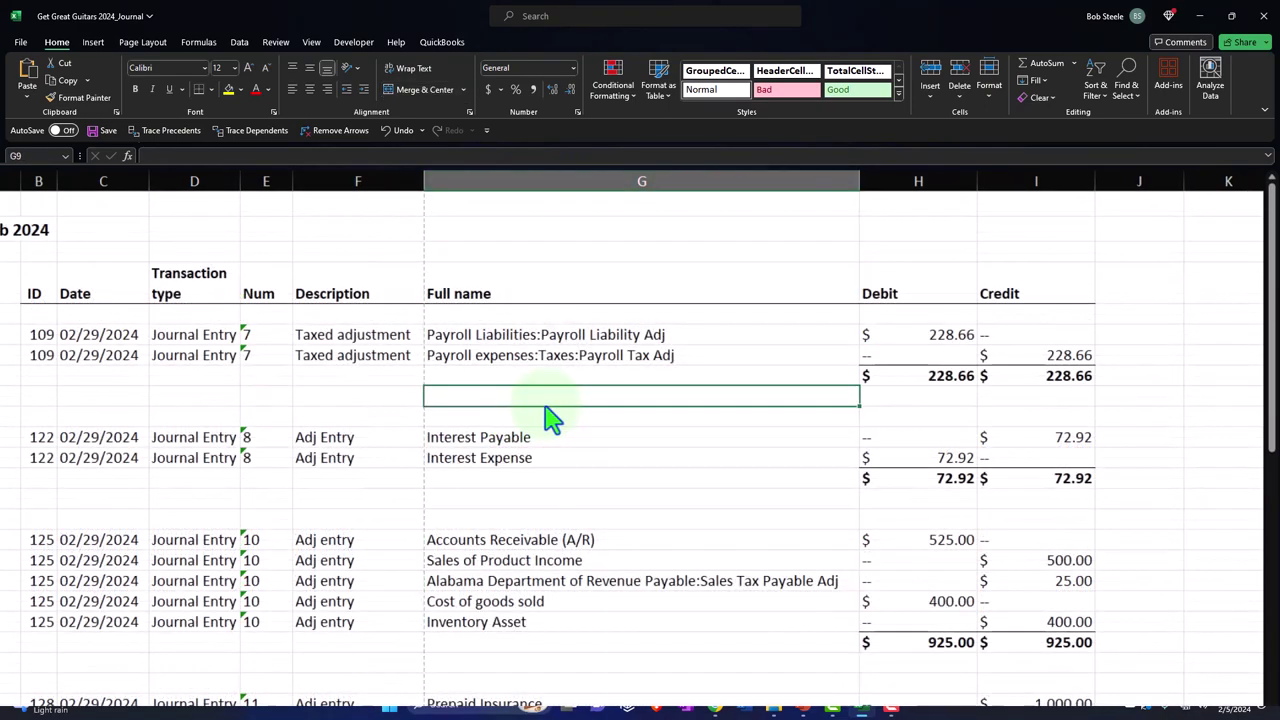
- Delete the report timestamp row 49 together with the empty rows just below it
{"action": "scroll", "coordinate": [545, 414], "scroll_direction": "down", "scroll_amount": 10}
{"action": "scroll", "coordinate": [548, 415], "scroll_direction": "down", "scroll_amount": 1}
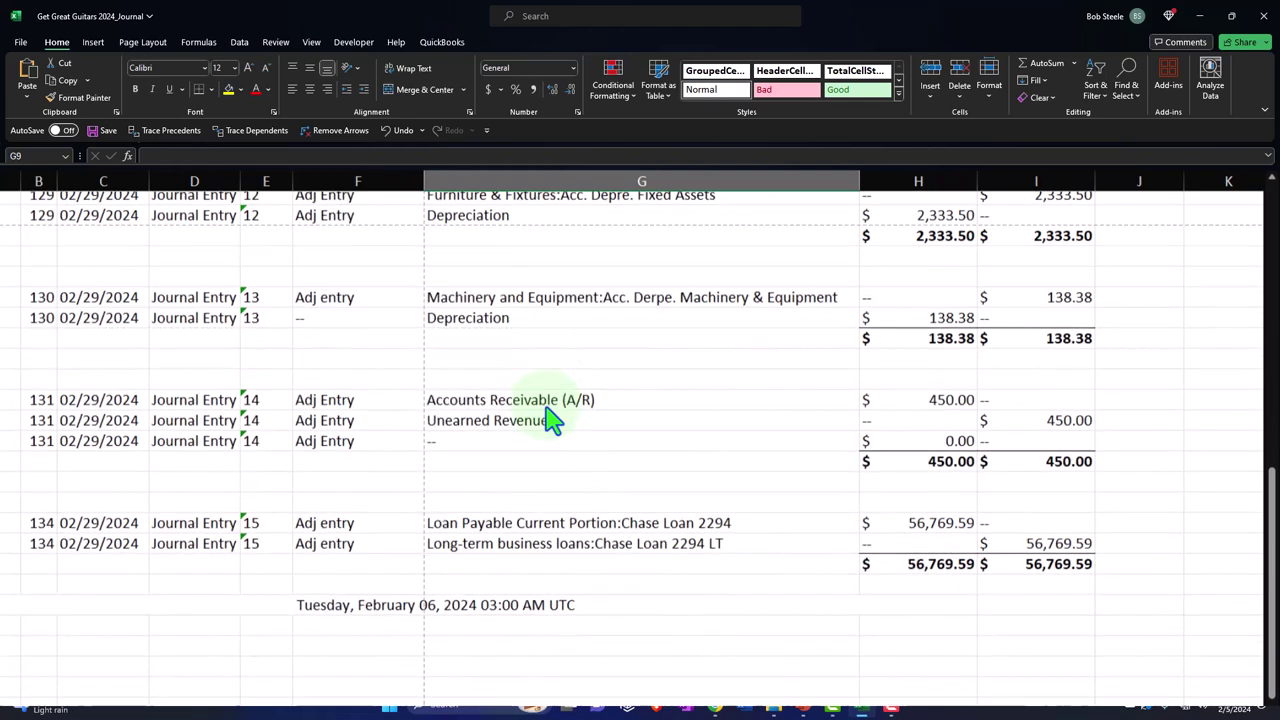
{"action": "left_click_drag", "start_coordinate": [12, 601], "coordinate": [12, 695]}
{"action": "right_click", "coordinate": [52, 657]}
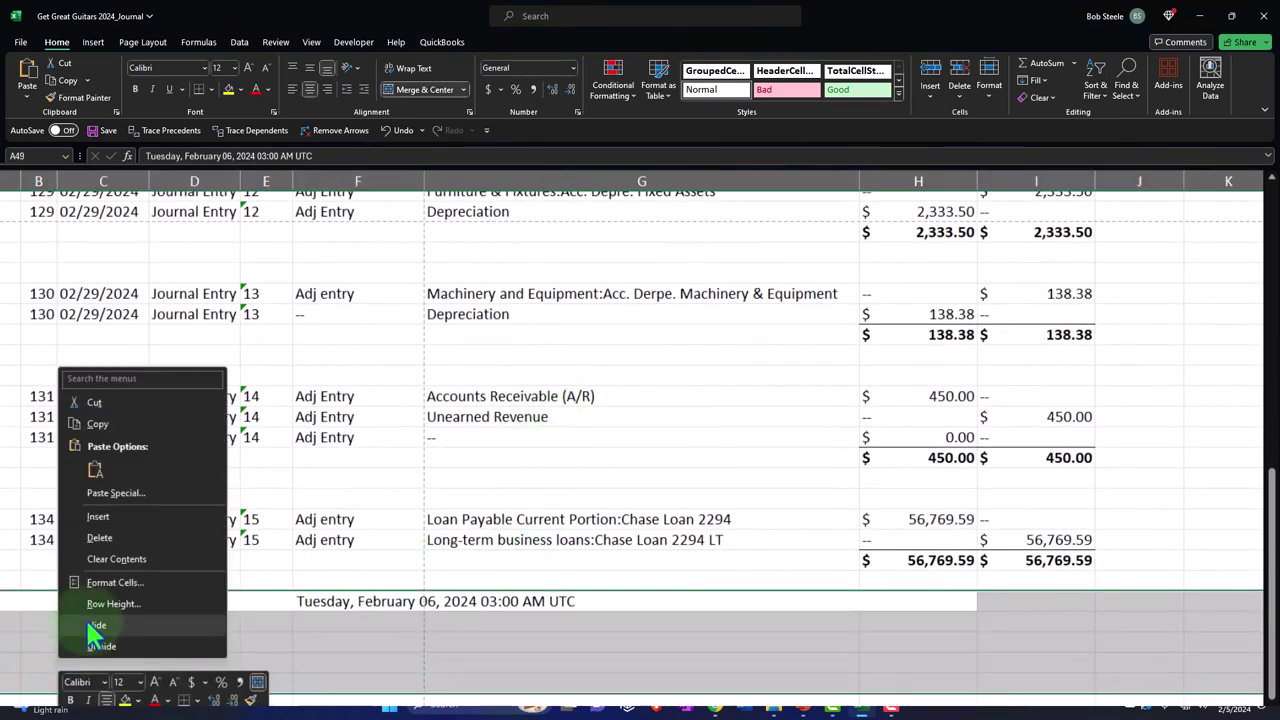
{"action": "left_click", "coordinate": [100, 537]}
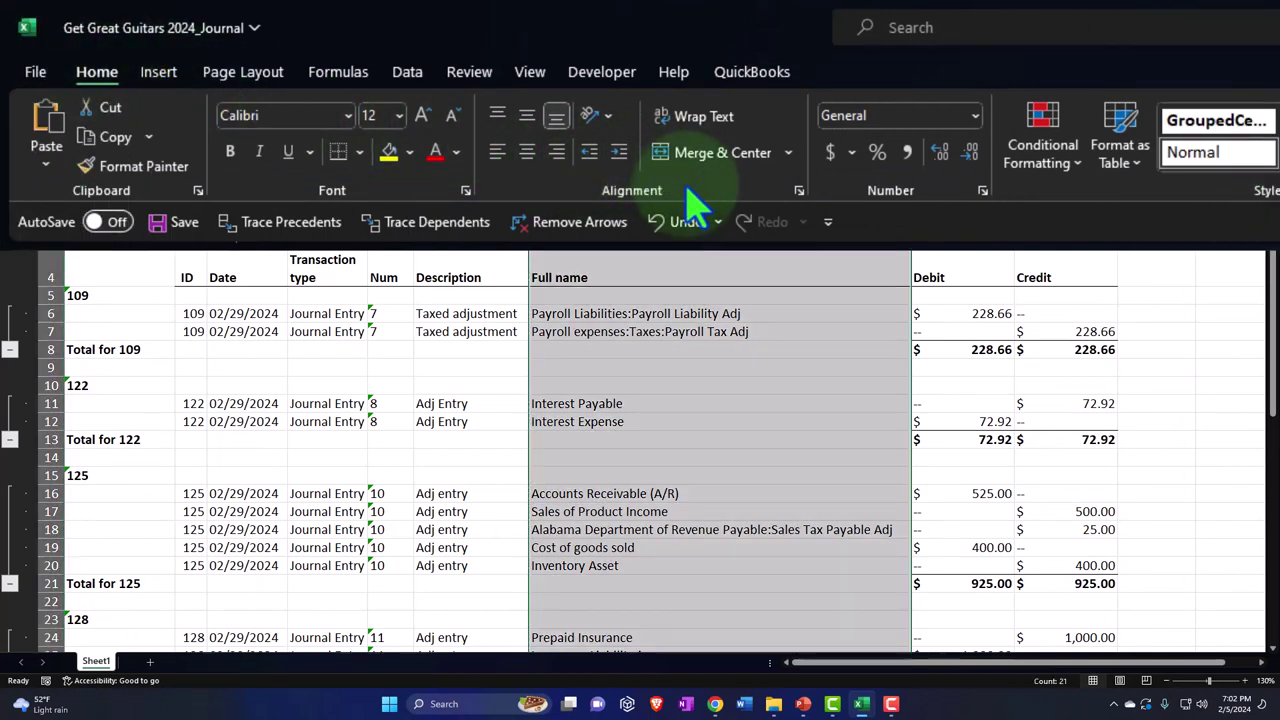
- Wrap the text of the Full name column G and narrow the column to about half its width
{"action": "left_click", "coordinate": [687, 116]}
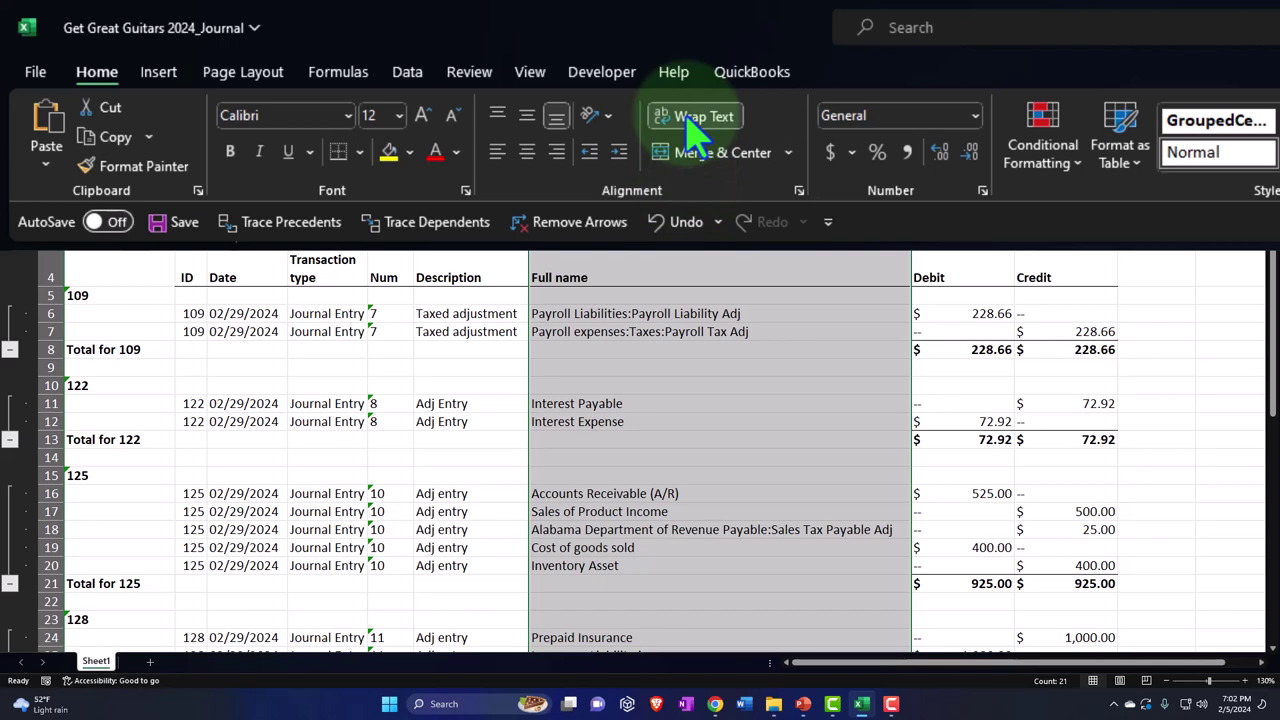
{"action": "left_click", "coordinate": [760, 349]}
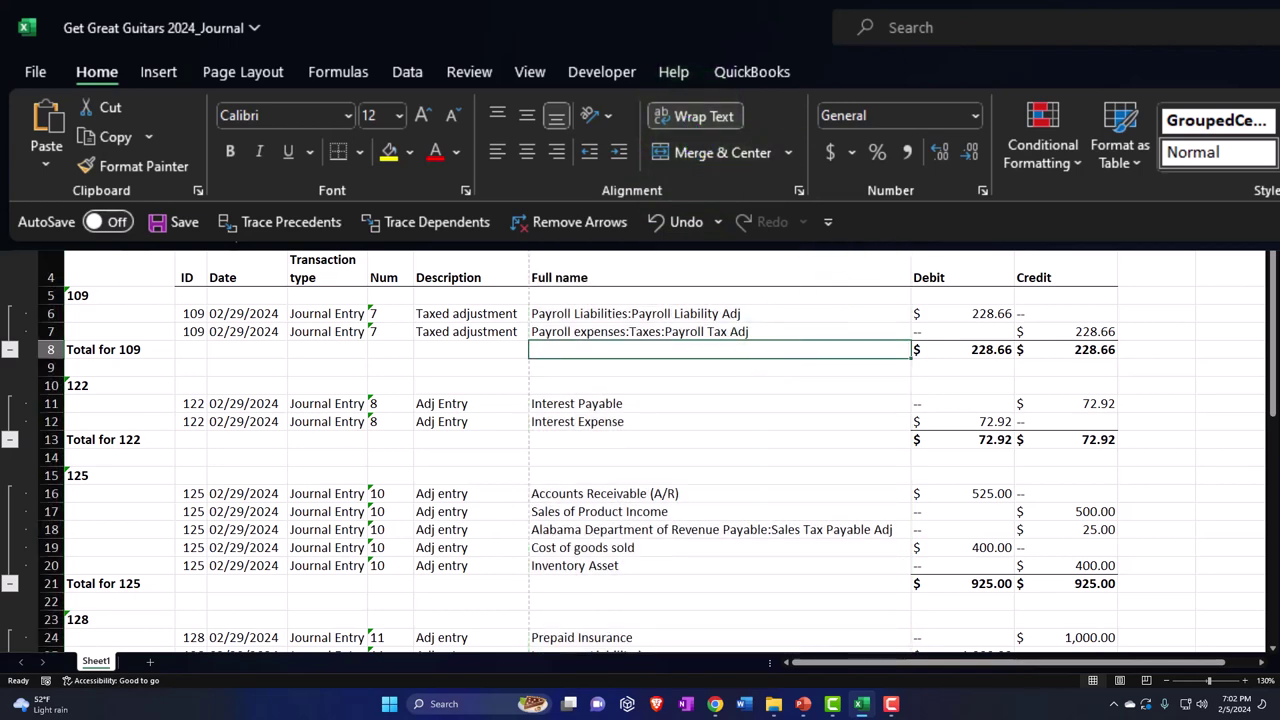
{"action": "left_click_drag", "start_coordinate": [912, 178], "coordinate": [708, 178]}
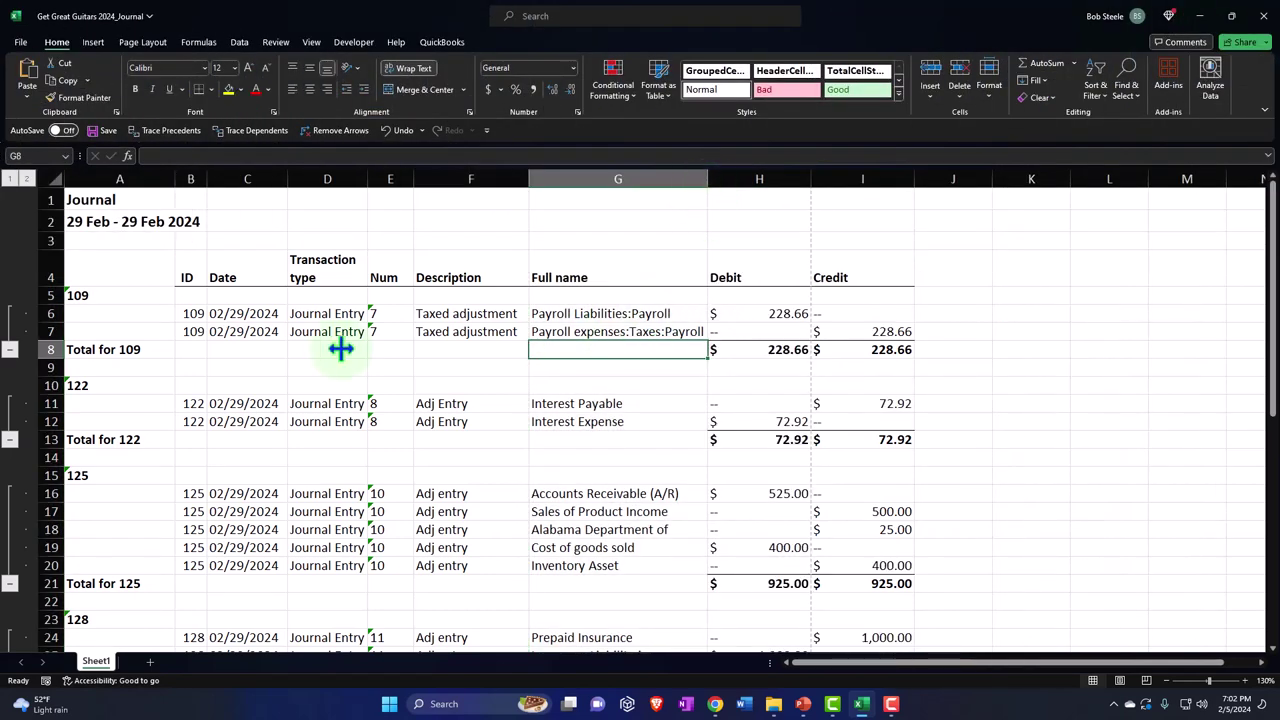
- Autofit the heights of the journal entry rows so the wrapped account names show completely
{"action": "double_click", "coordinate": [46, 340]}
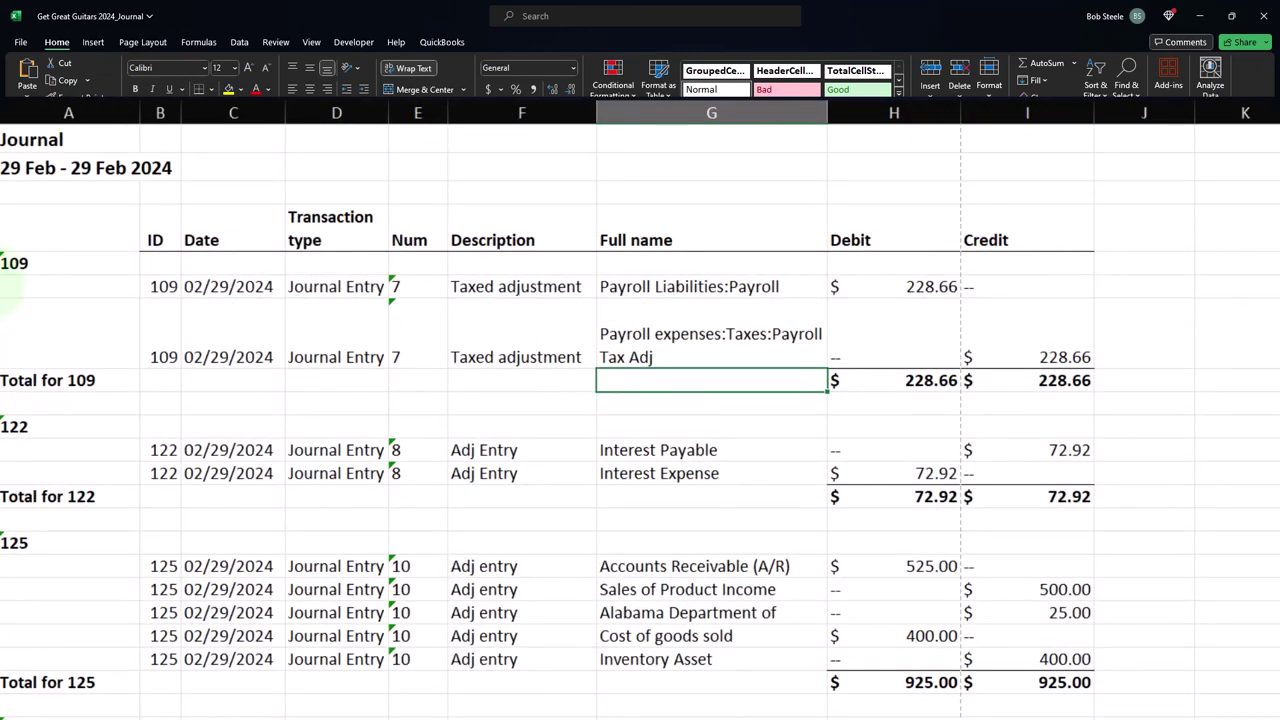
{"action": "mouse_move", "coordinate": [2, 263]}
{"action": "left_mouse_down"}
{"action": "mouse_move", "coordinate": [2, 700]}
{"action": "mouse_move", "coordinate": [1, 590]}
{"action": "left_mouse_up"}
{"action": "double_click", "coordinate": [1, 590]}
{"action": "left_click", "coordinate": [463, 455]}
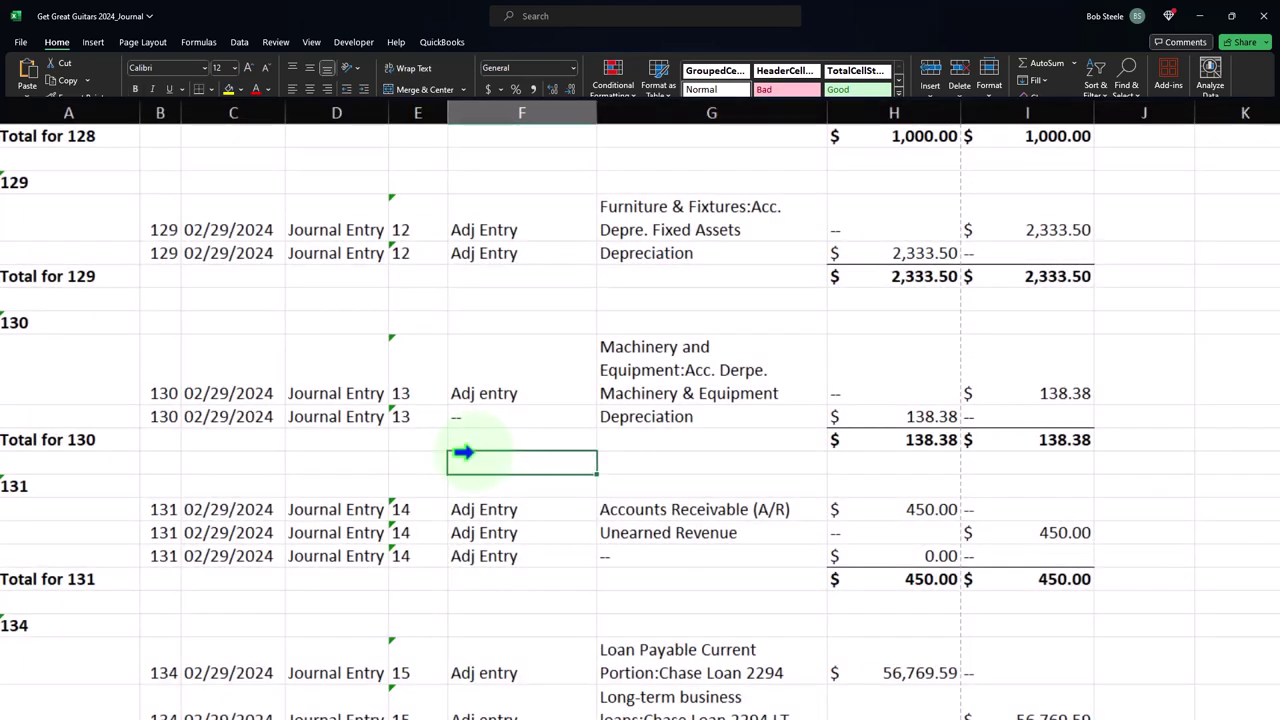
- Narrow the Debit and Credit columns H:I together so both fit within the page break
{"action": "scroll", "coordinate": [463, 453], "scroll_direction": "up", "scroll_amount": 10}
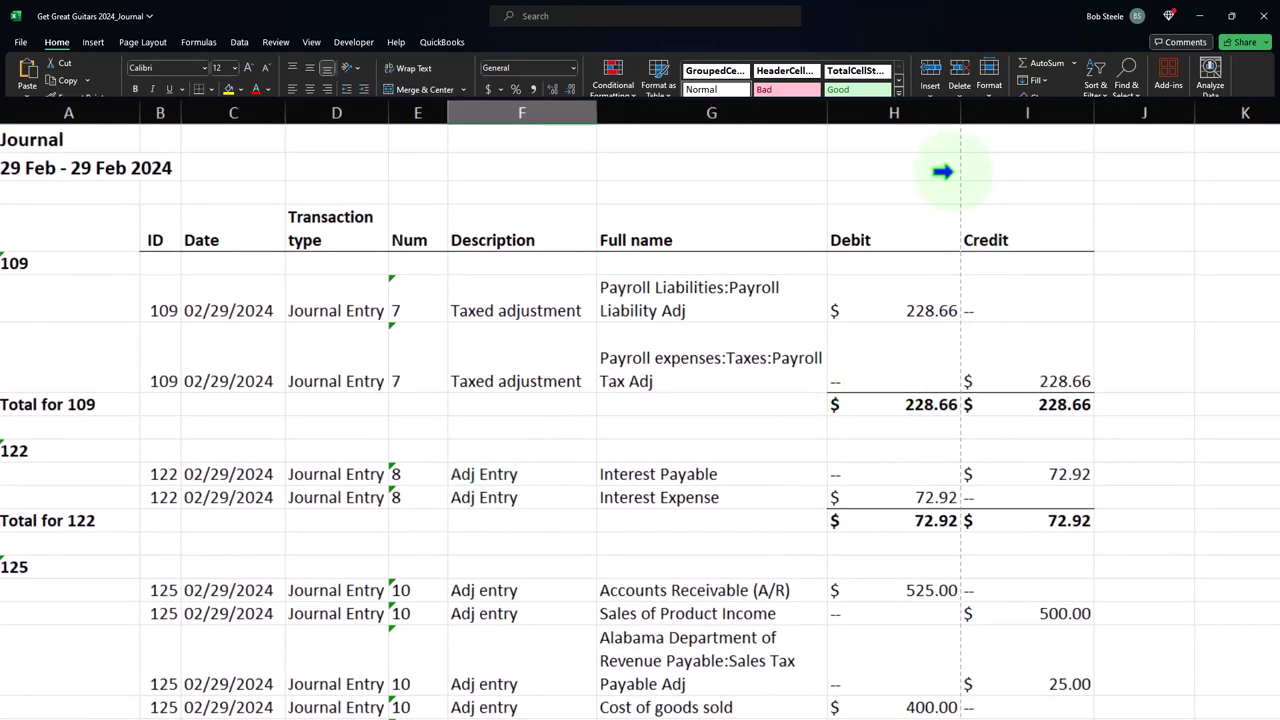
{"action": "left_click_drag", "start_coordinate": [900, 118], "coordinate": [960, 200]}
{"action": "scroll", "coordinate": [963, 531], "scroll_direction": "down", "scroll_amount": 8}
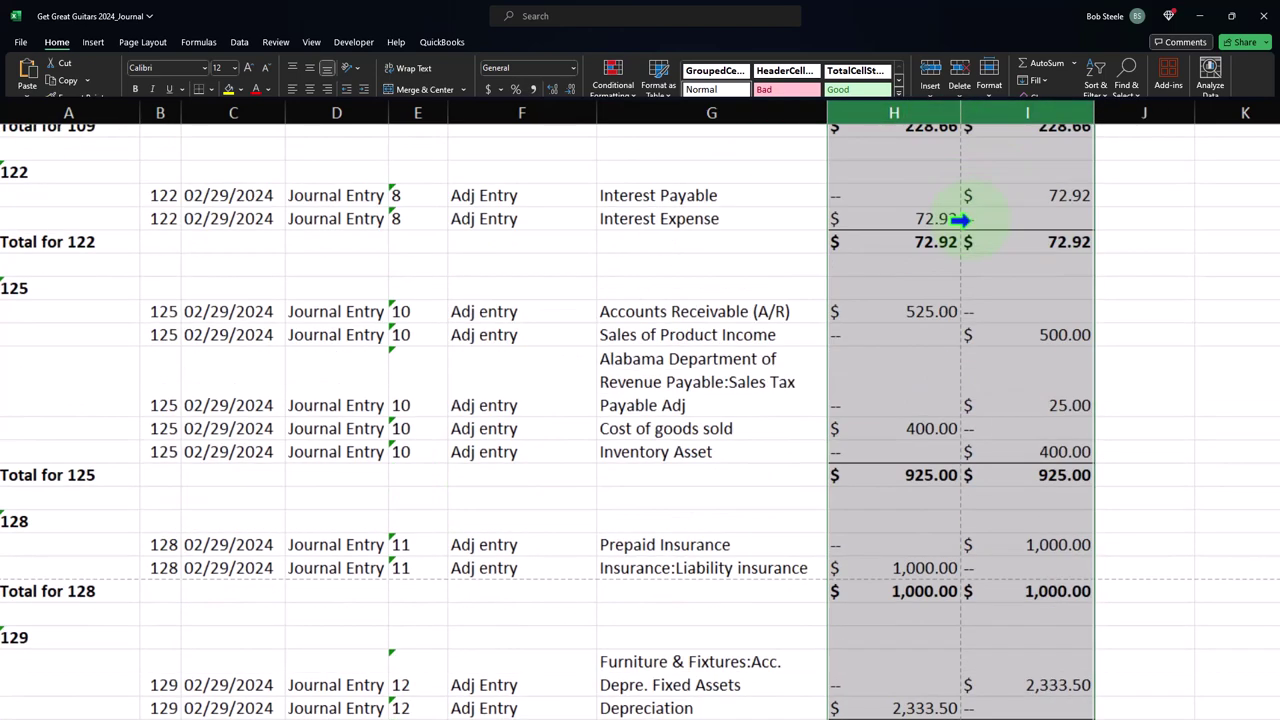
{"action": "scroll", "coordinate": [960, 220], "scroll_direction": "down", "scroll_amount": 4}
{"action": "scroll", "coordinate": [960, 220], "scroll_direction": "up", "scroll_amount": 12}
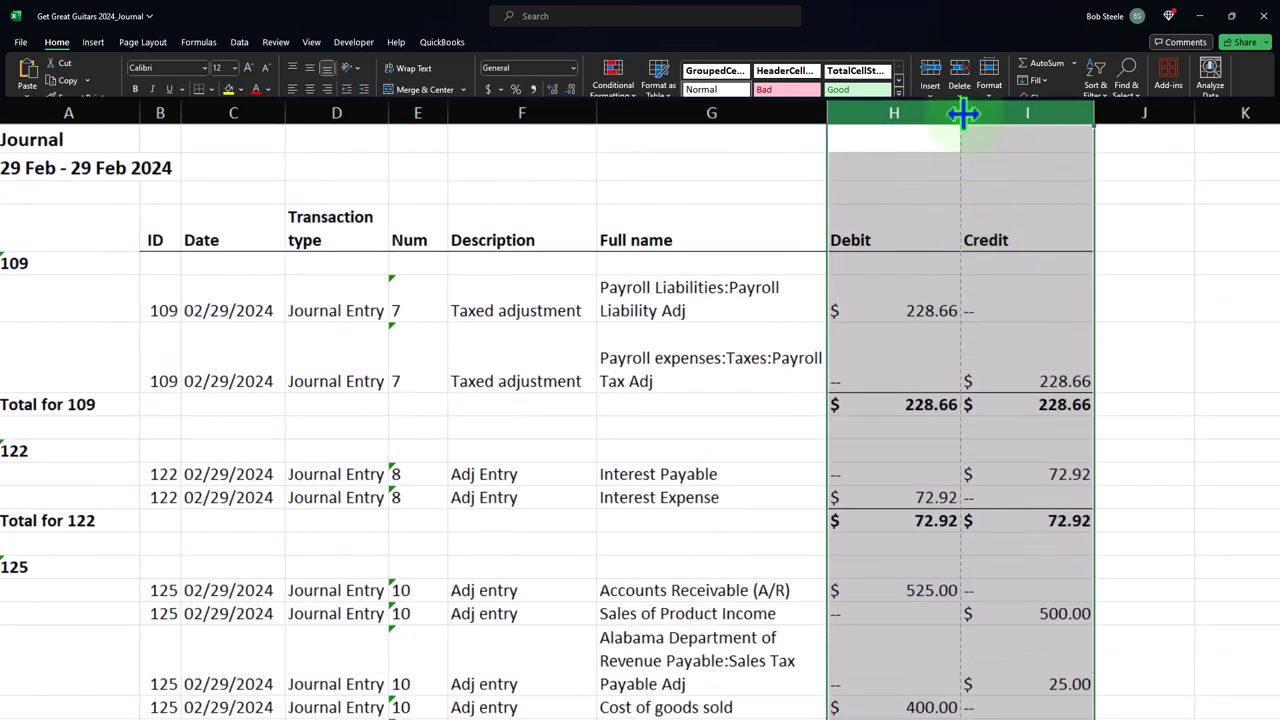
{"action": "left_click_drag", "start_coordinate": [962, 107], "coordinate": [905, 119]}
{"action": "left_click", "coordinate": [922, 453]}
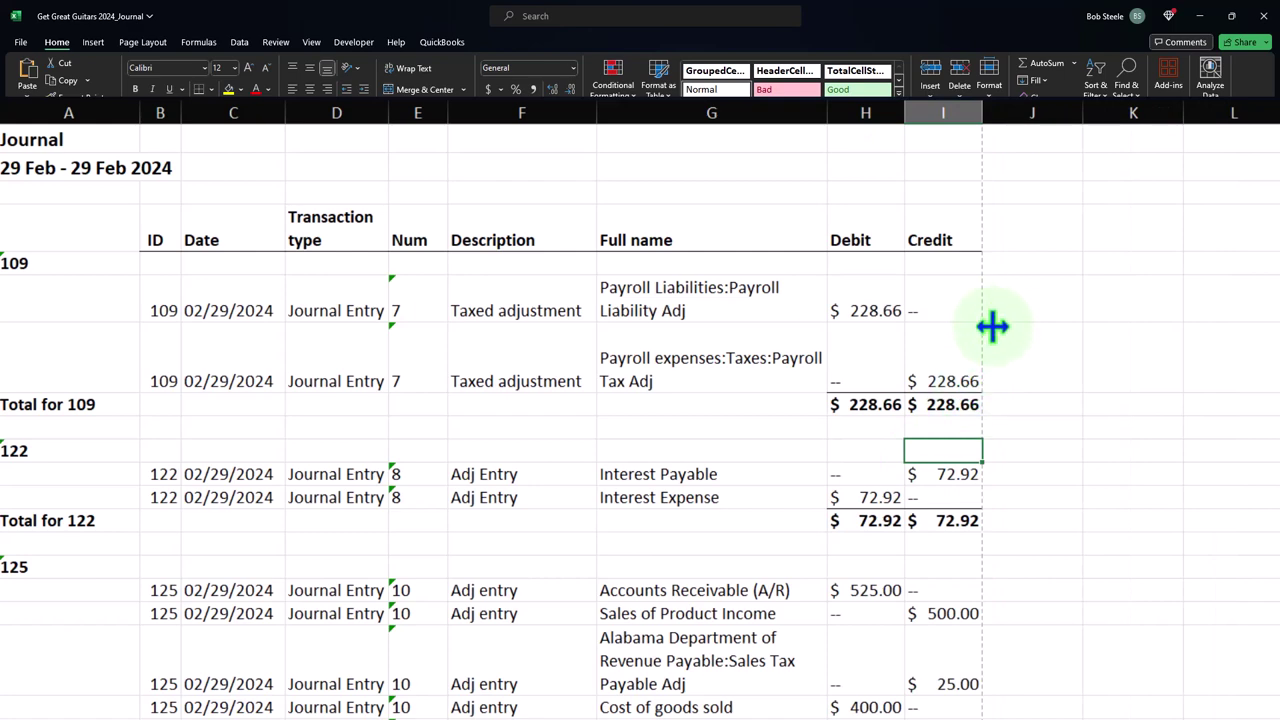
- Apply All Borders to the journal entry range A6:I47
{"action": "scroll", "coordinate": [766, 454], "scroll_direction": "up", "scroll_amount": 2, "text": "ctrl"}
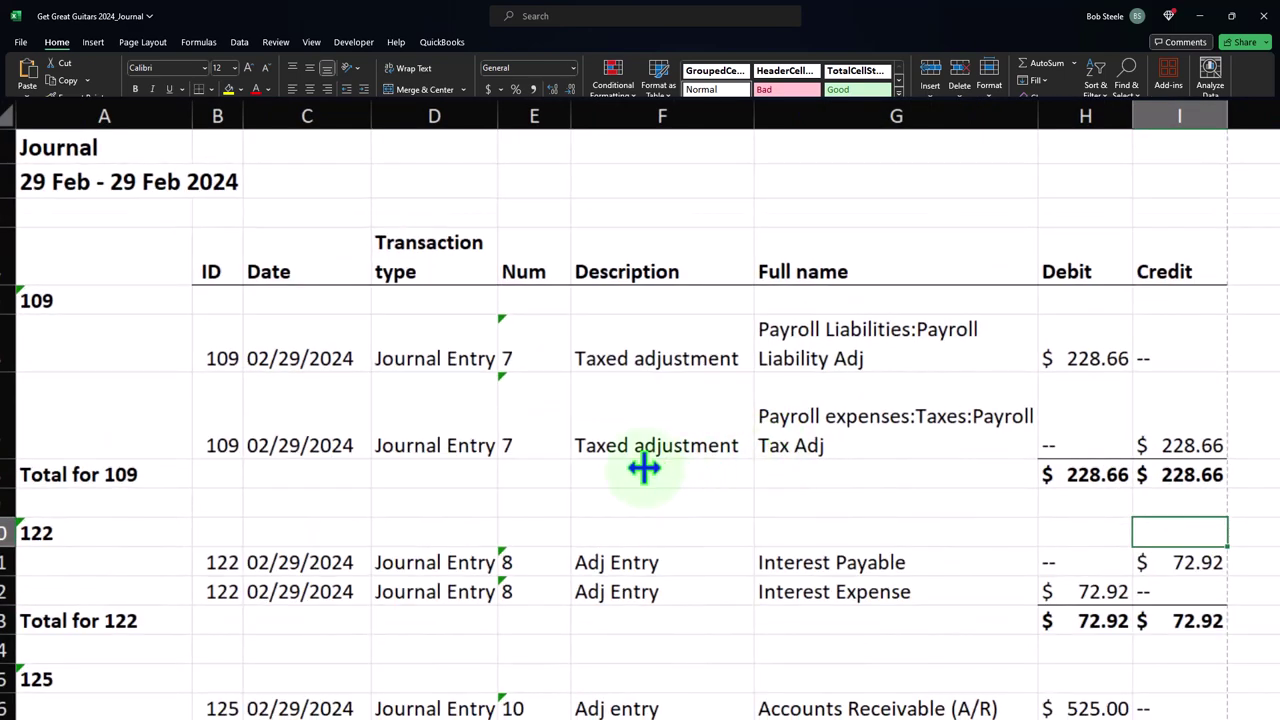
{"action": "left_click_drag", "start_coordinate": [47, 295], "coordinate": [1192, 642]}
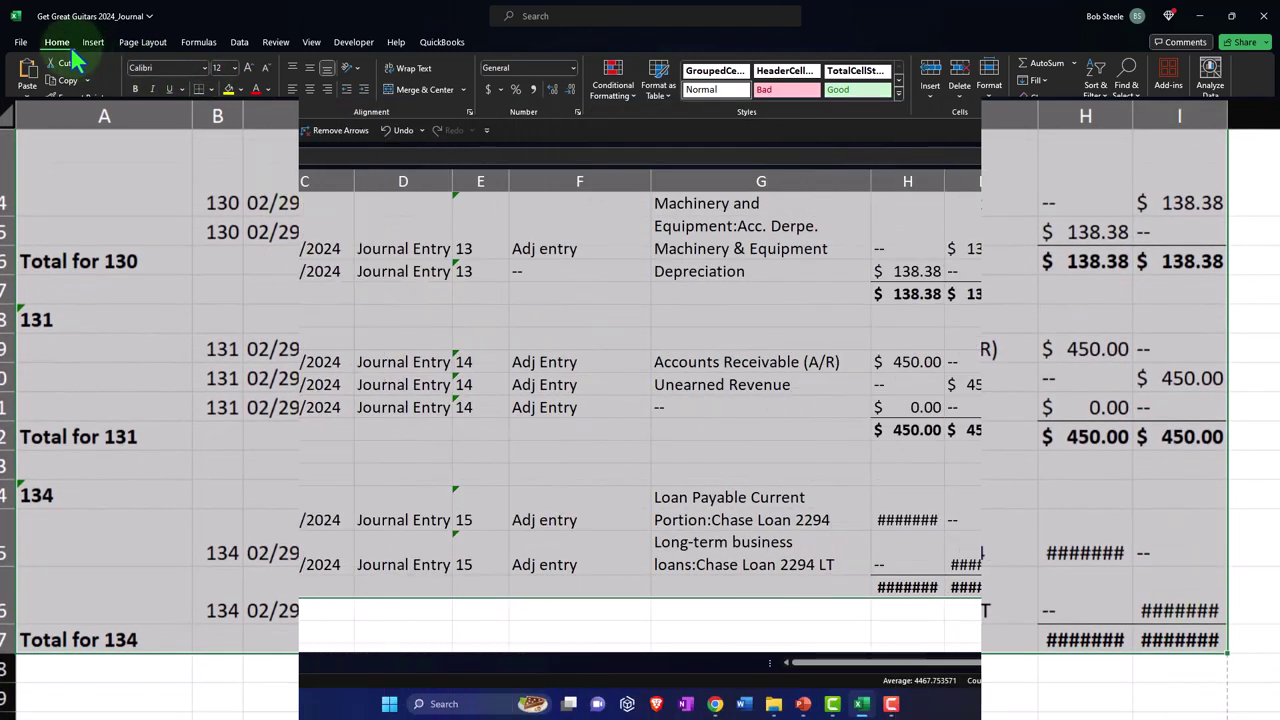
{"action": "left_click", "coordinate": [211, 89]}
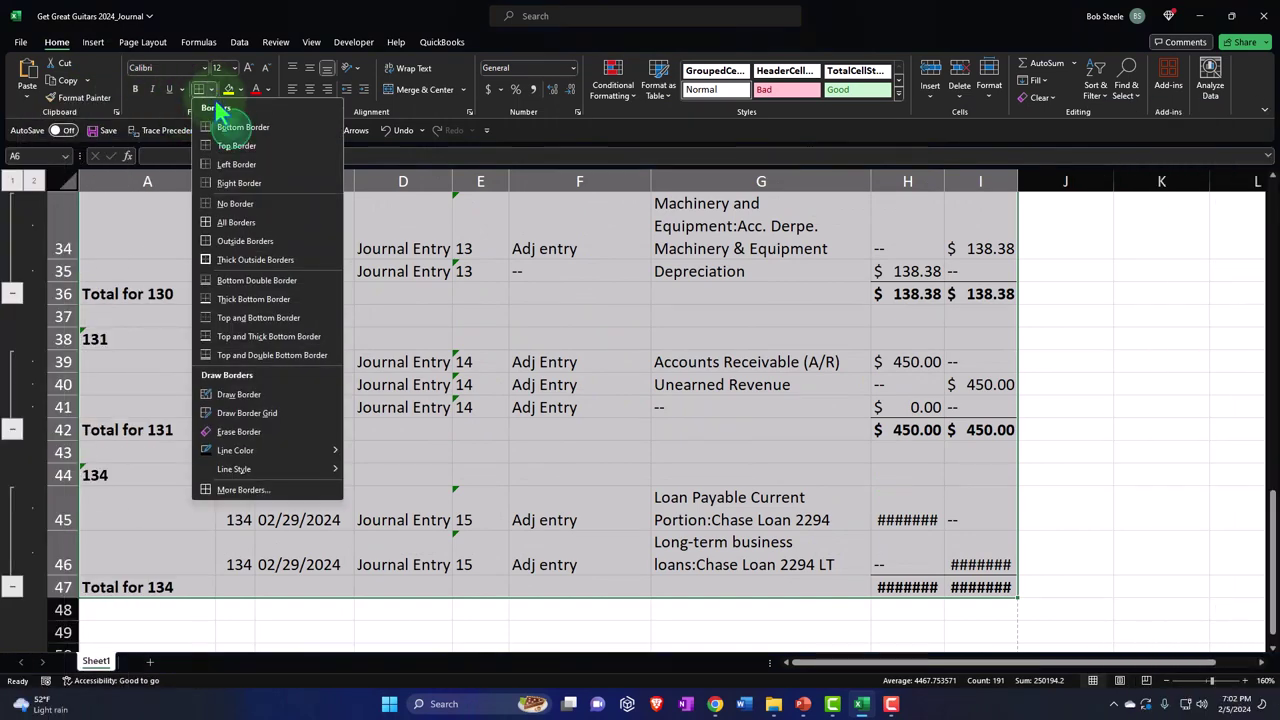
{"action": "left_click", "coordinate": [245, 214]}
- Widen the Debit and Credit columns H:I together until the largest amounts in entry 134 fit
{"action": "scroll", "coordinate": [879, 308], "scroll_direction": "up", "scroll_amount": 8}
{"action": "scroll", "coordinate": [879, 298], "scroll_direction": "up", "scroll_amount": 3}
{"action": "left_click_drag", "start_coordinate": [910, 183], "coordinate": [950, 188]}
{"action": "scroll", "coordinate": [1180, 214], "scroll_direction": "down", "scroll_amount": 7}
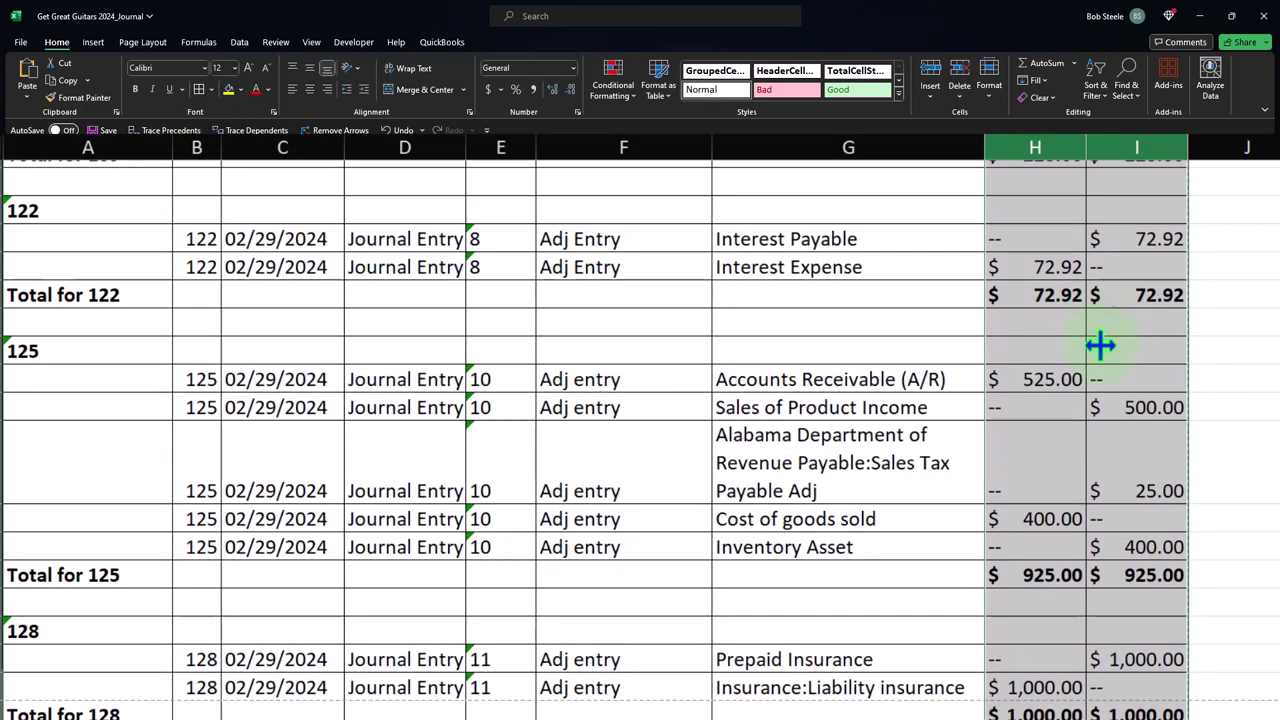
{"action": "scroll", "coordinate": [1100, 383], "scroll_direction": "down", "scroll_amount": 5}
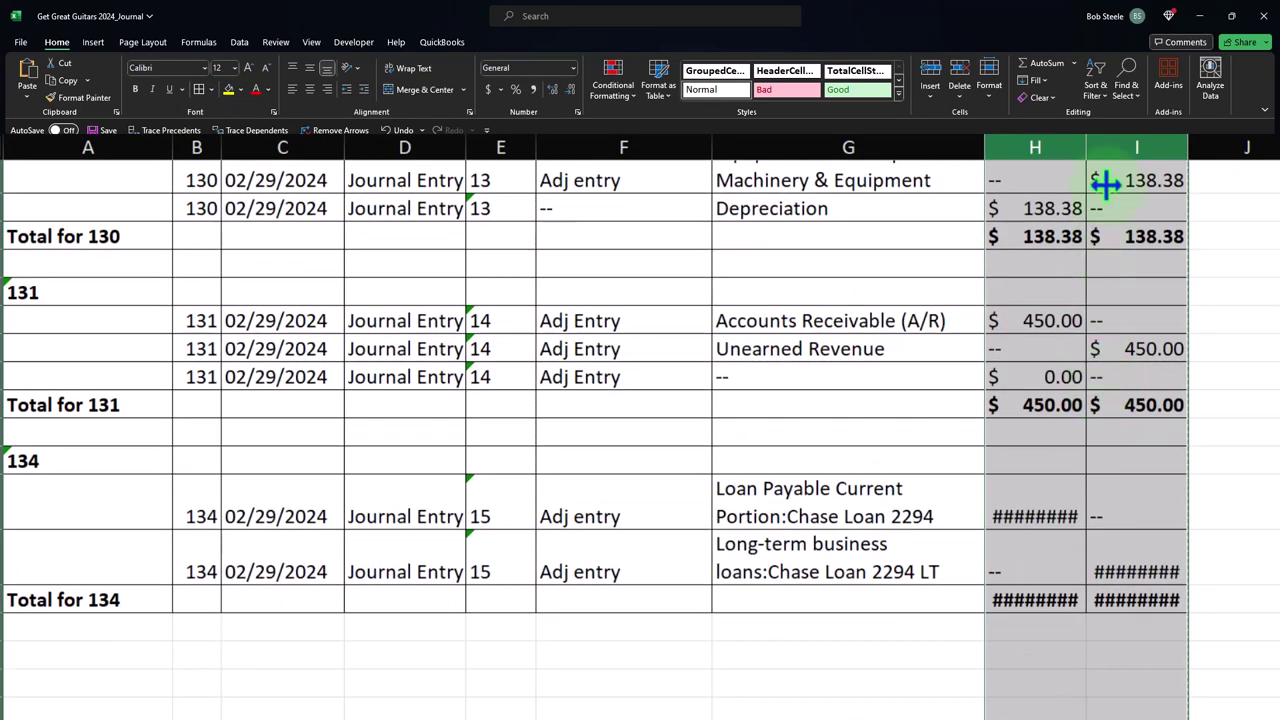
{"action": "double_click", "coordinate": [1076, 147]}
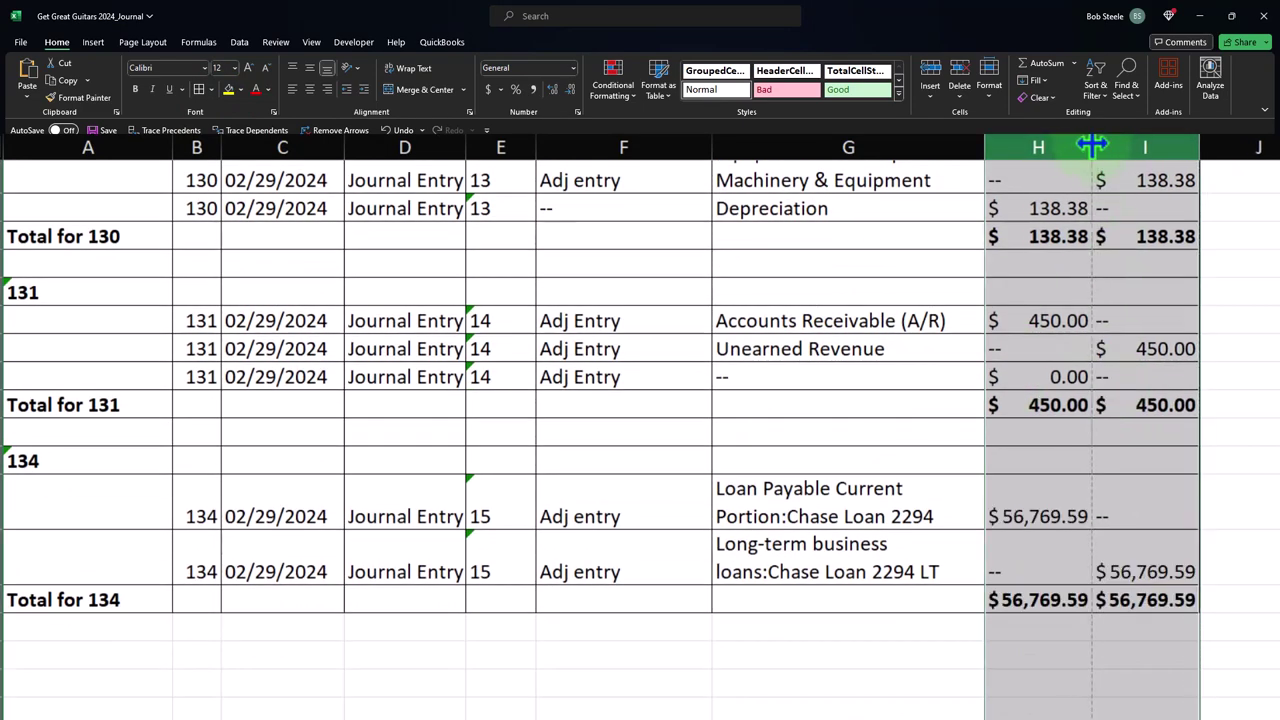
- Narrow the Full name column G slightly so the Credit column fits on the same page, and check the remaining entries
{"action": "left_click", "coordinate": [726, 376]}
{"action": "scroll", "coordinate": [686, 480], "scroll_direction": "up", "scroll_amount": 7}
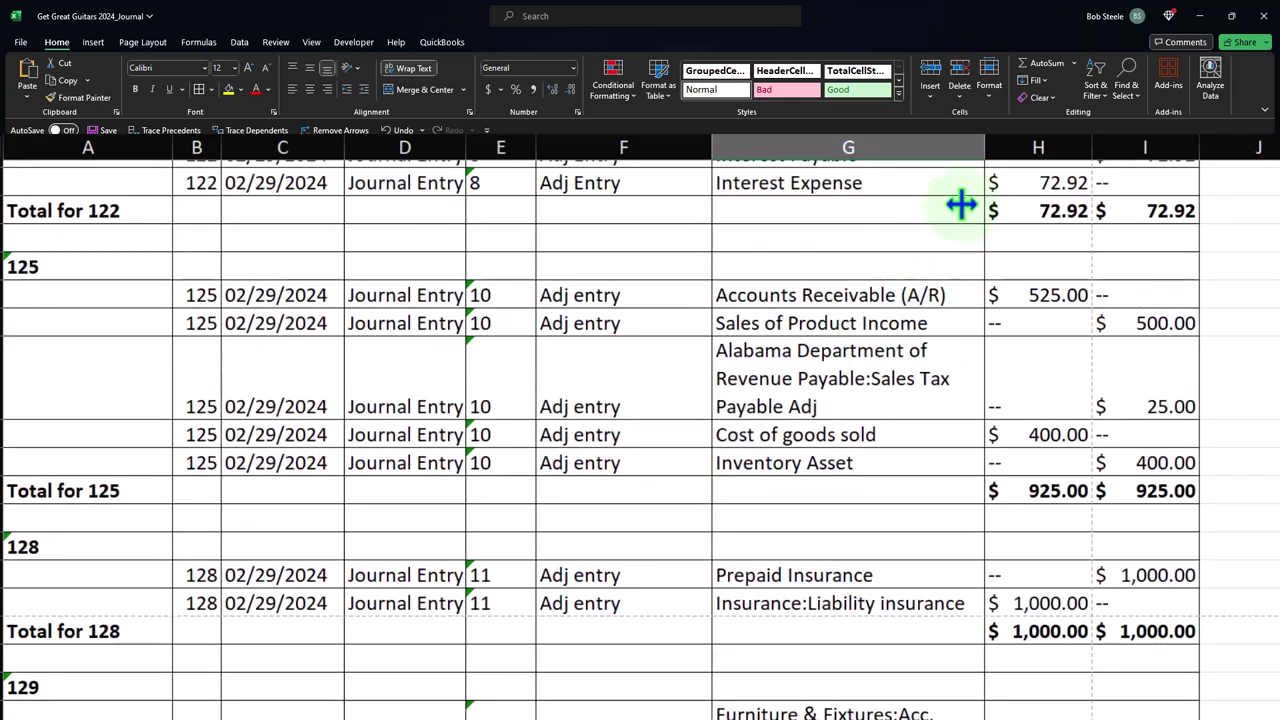
{"action": "left_click_drag", "start_coordinate": [988, 147], "coordinate": [961, 148]}
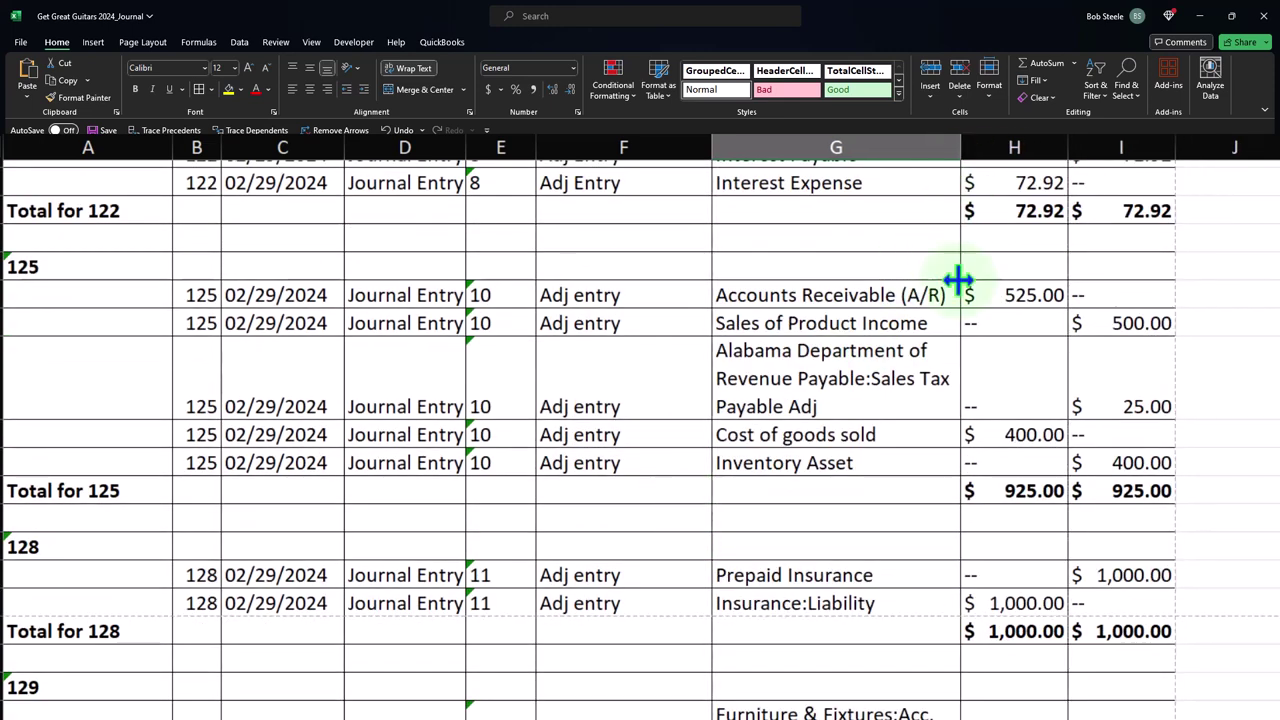
{"action": "scroll", "coordinate": [952, 378], "scroll_direction": "down", "scroll_amount": 4}
{"action": "scroll", "coordinate": [945, 400], "scroll_direction": "down", "scroll_amount": 4}
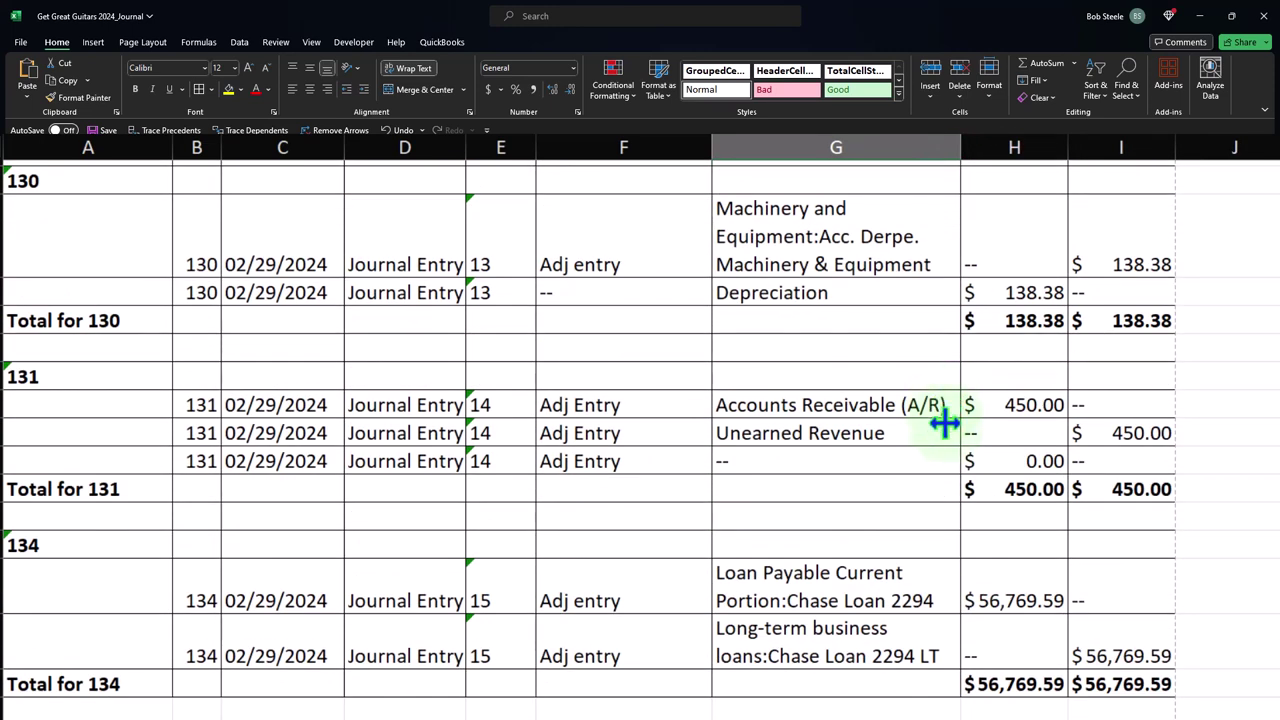
- Delete the rows of journal entry 109, including its total row and the blank row beneath
{"action": "scroll", "coordinate": [941, 430], "scroll_direction": "up", "scroll_amount": 8}
{"action": "scroll", "coordinate": [941, 433], "scroll_direction": "up", "scroll_amount": 4}
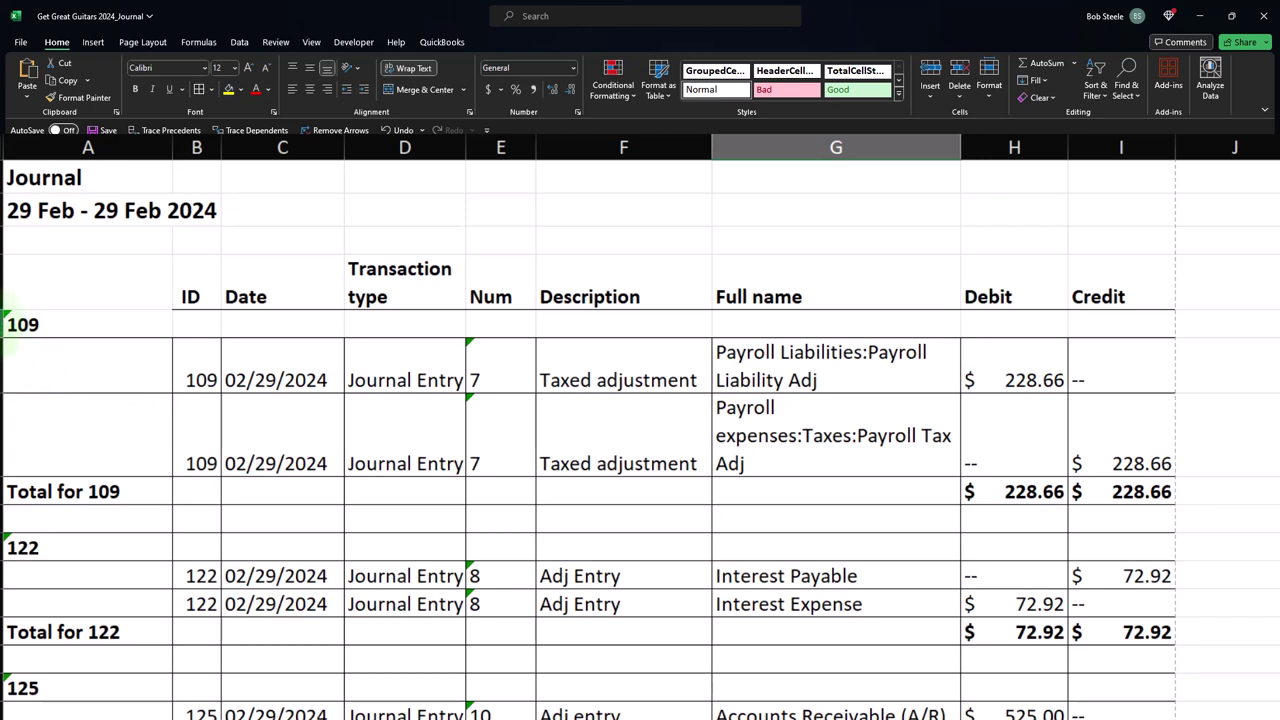
{"action": "left_click_drag", "start_coordinate": [3, 325], "coordinate": [3, 520]}
{"action": "right_click", "coordinate": [128, 462]}
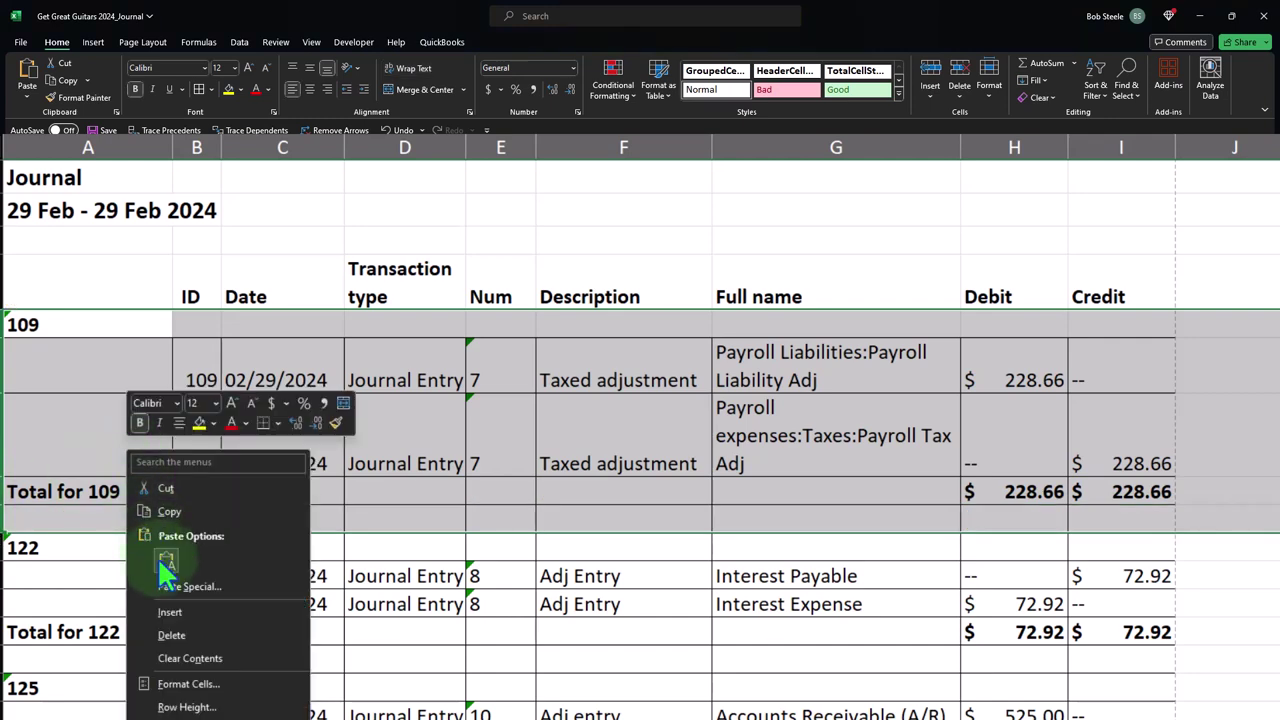
{"action": "left_click", "coordinate": [175, 630]}
{"action": "left_click", "coordinate": [323, 468]}
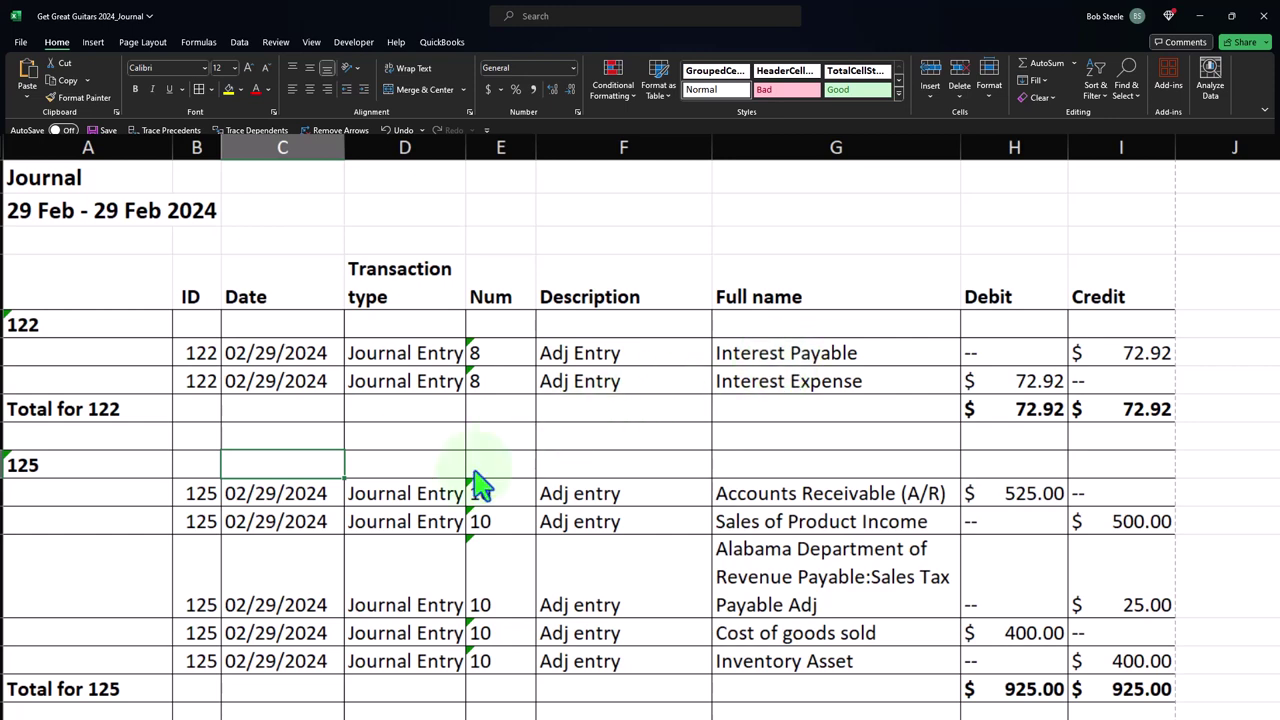
- Examine the accounts and the debit and credit amounts of journal entry 125, including its cost of goods sold and inventory lines
{"action": "left_click", "coordinate": [428, 500]}
{"action": "scroll", "coordinate": [425, 508], "scroll_direction": "down", "scroll_amount": 1}
{"action": "scroll", "coordinate": [428, 509], "scroll_direction": "down", "scroll_amount": 1}
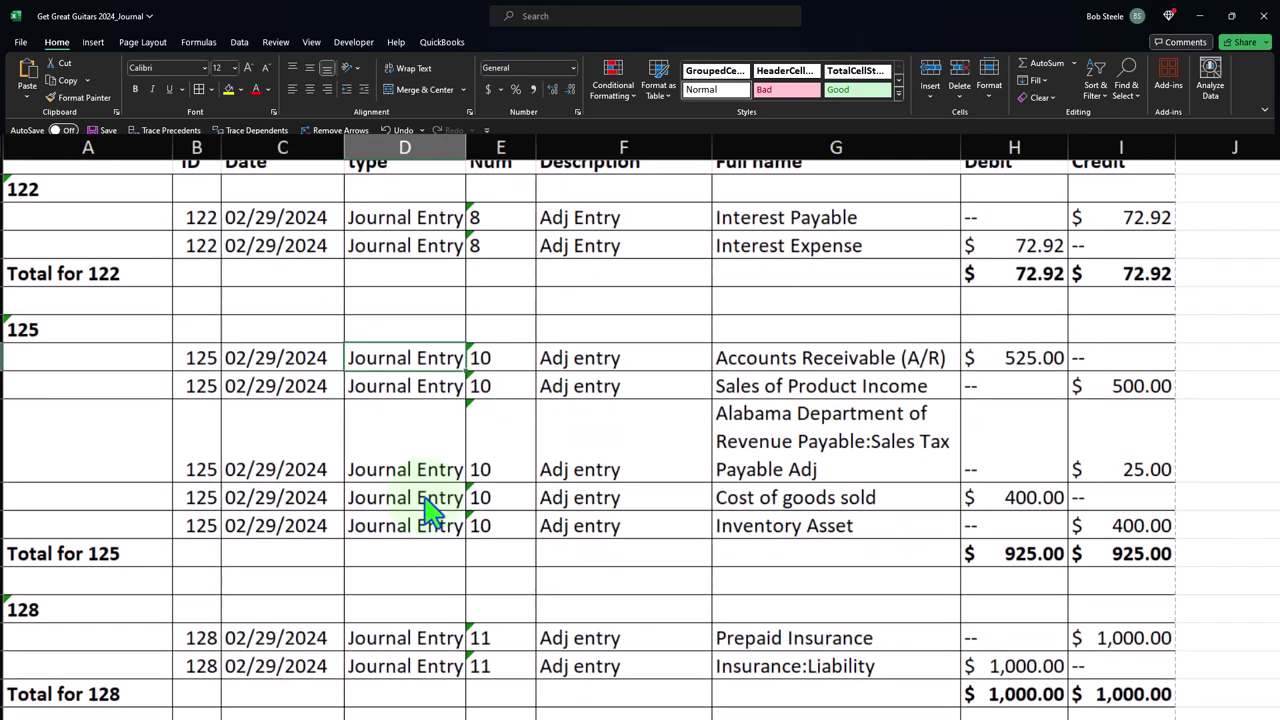
{"action": "left_click", "coordinate": [795, 330]}
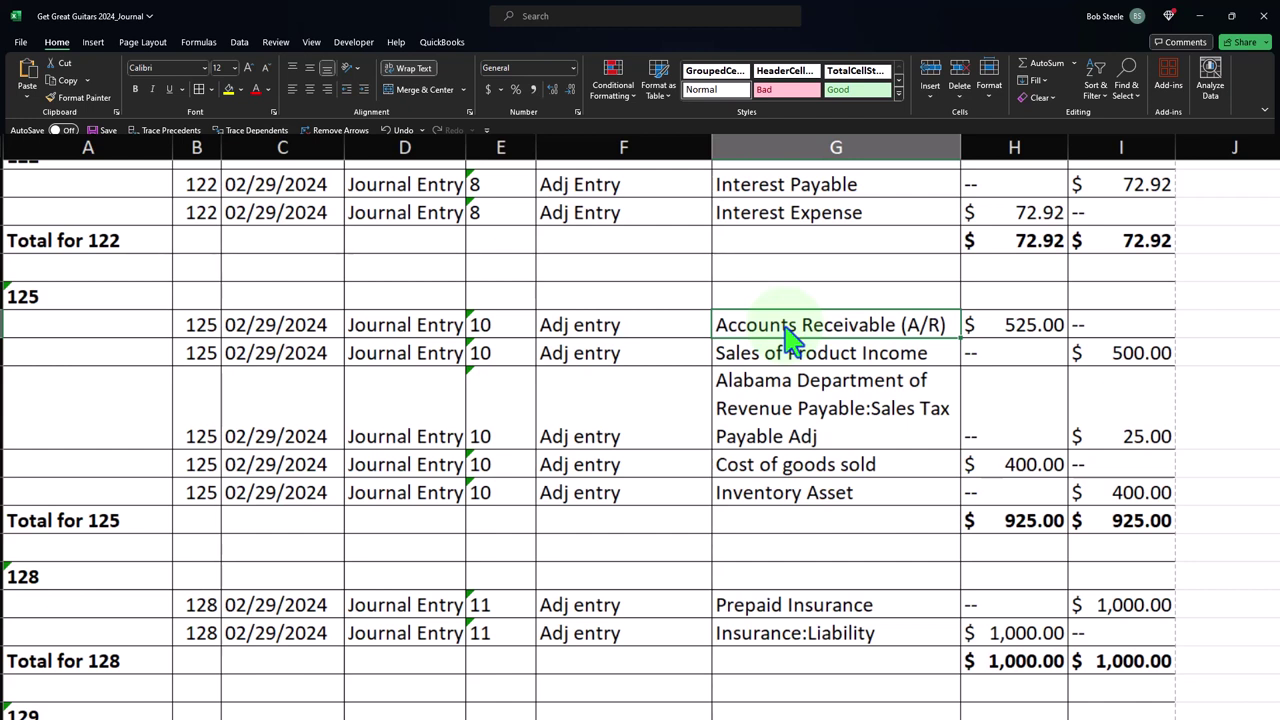
{"action": "left_click", "coordinate": [1100, 365]}
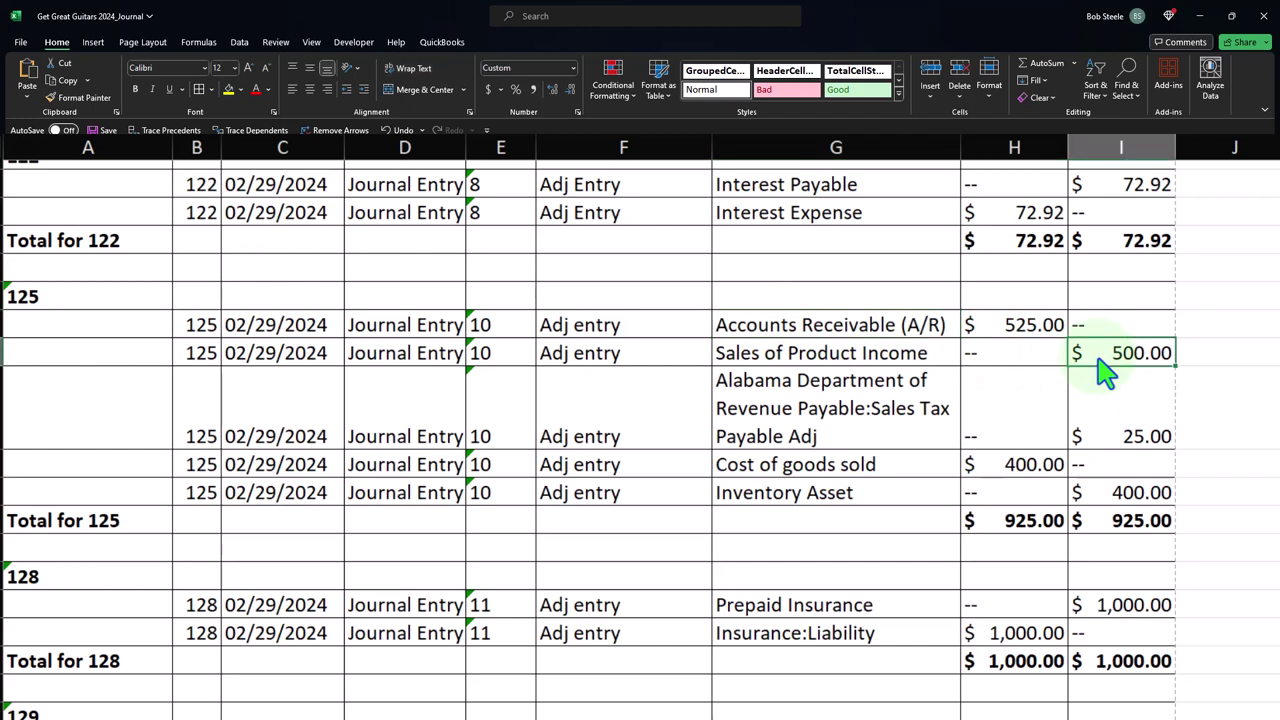
{"action": "left_click", "coordinate": [1027, 332]}
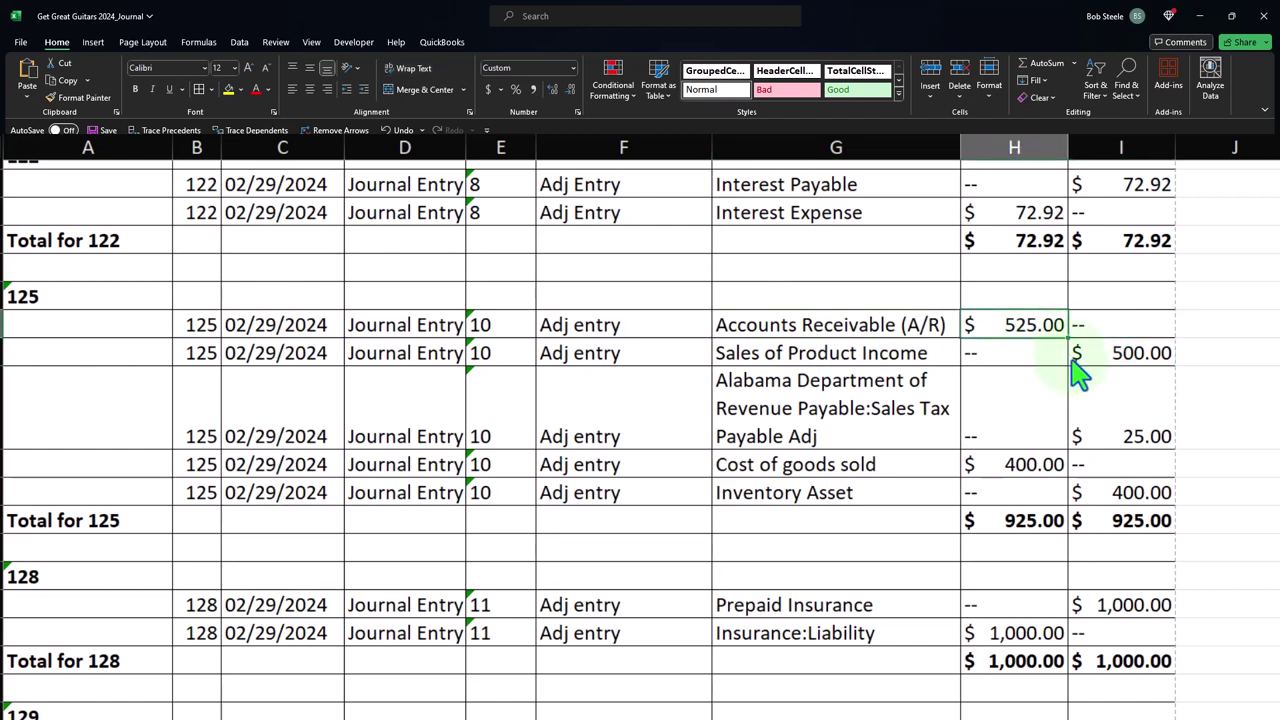
{"action": "left_click", "coordinate": [1038, 472]}
{"action": "left_click", "coordinate": [1143, 497]}
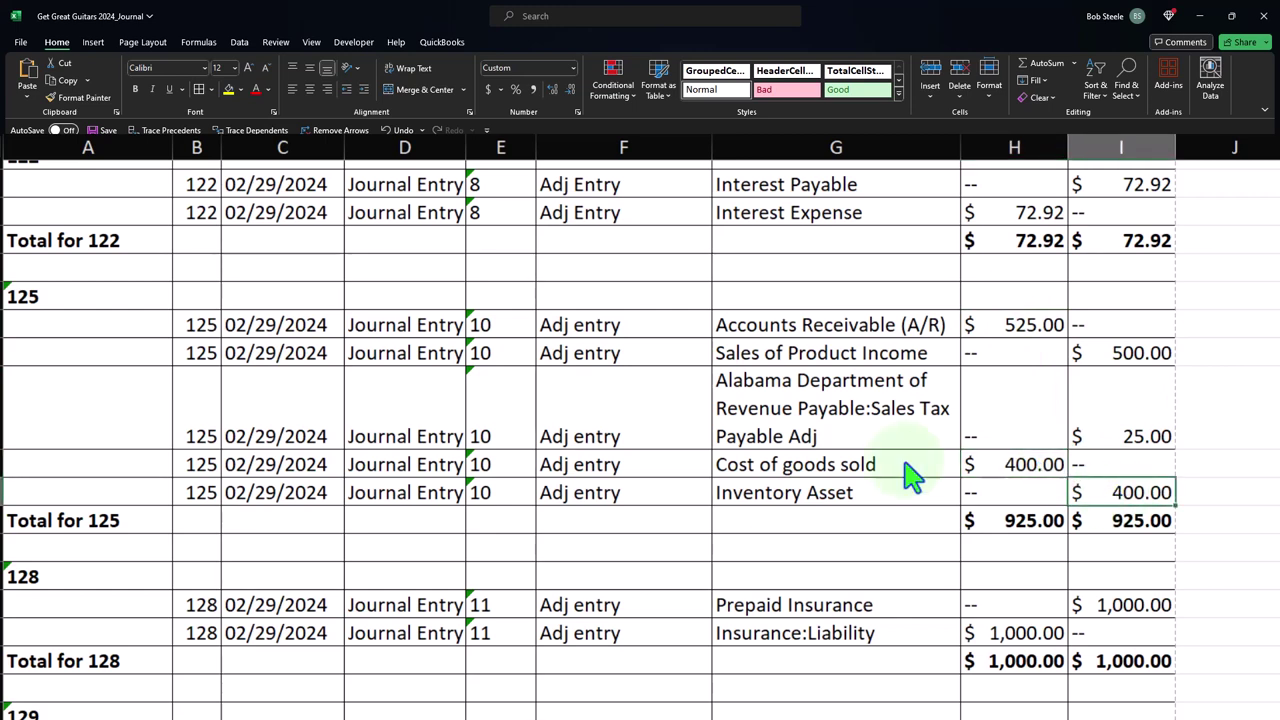
- Review the accounts and amounts of adjusting entries 128 through 134, down to the end of the worksheet
{"action": "scroll", "coordinate": [822, 428], "scroll_direction": "down", "scroll_amount": 2}
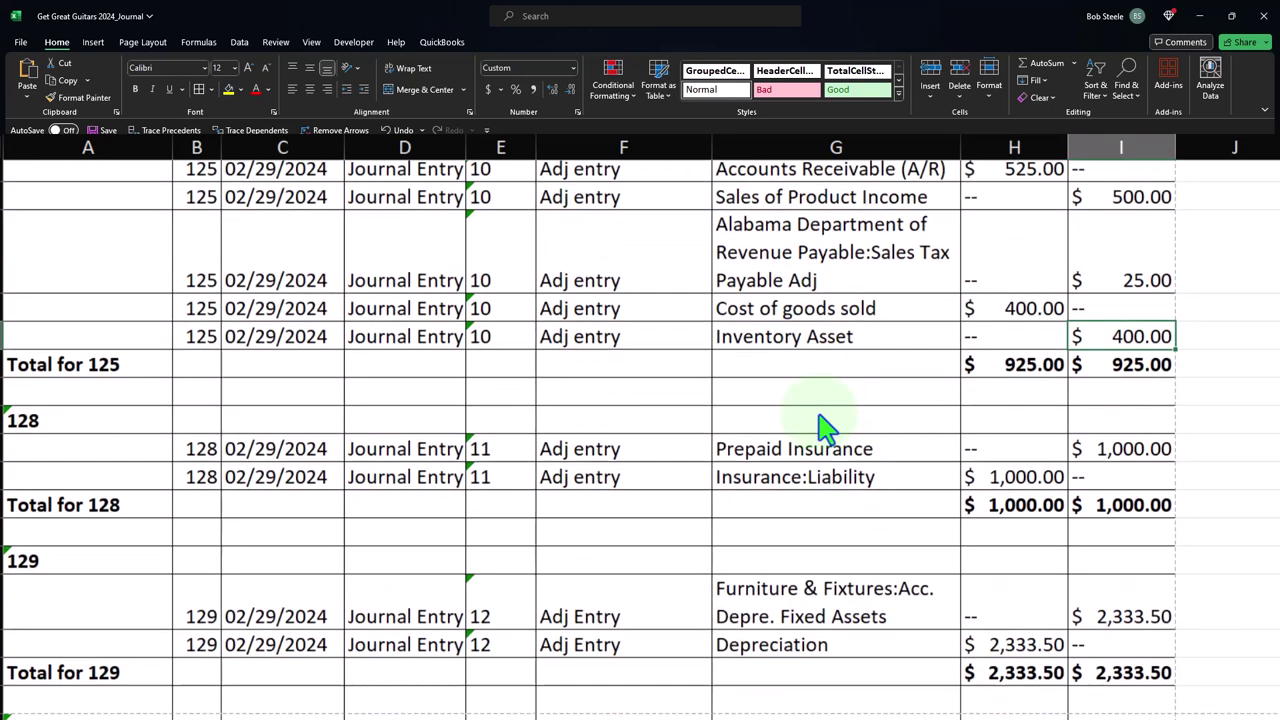
{"action": "scroll", "coordinate": [783, 452], "scroll_direction": "down", "scroll_amount": 1}
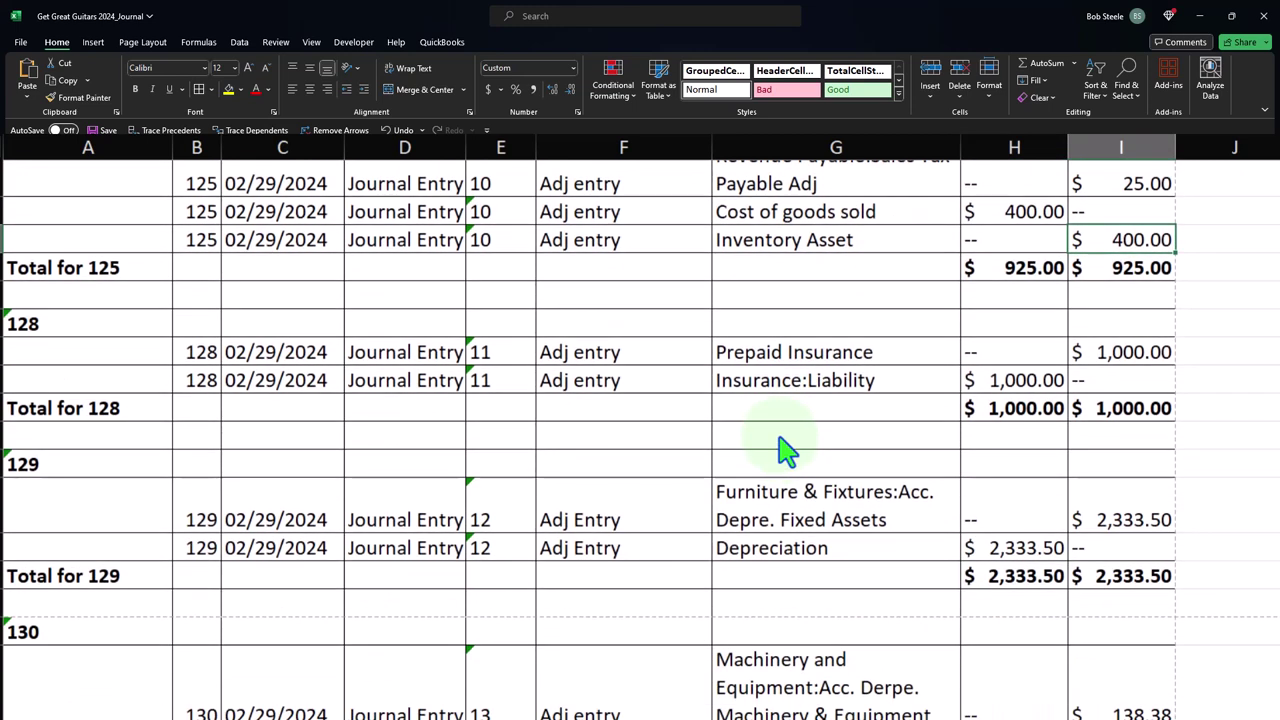
{"action": "left_click", "coordinate": [781, 356]}
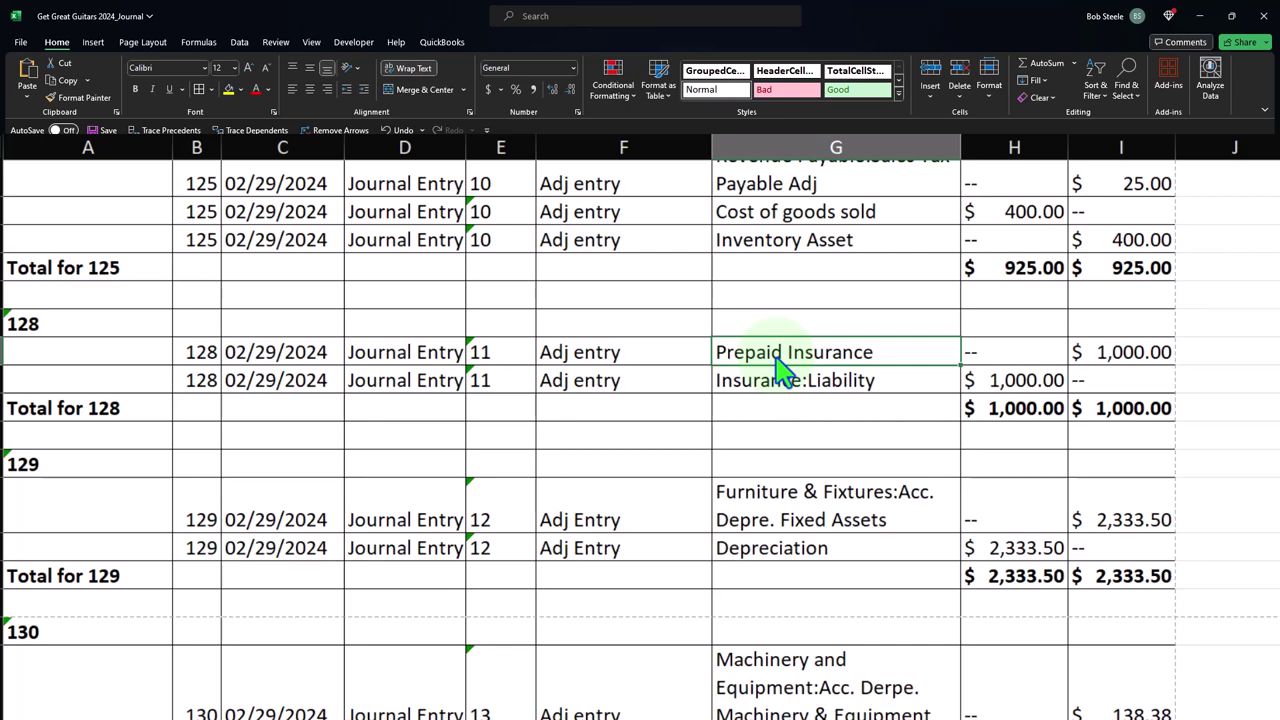
{"action": "scroll", "coordinate": [785, 372], "scroll_direction": "down", "scroll_amount": 2}
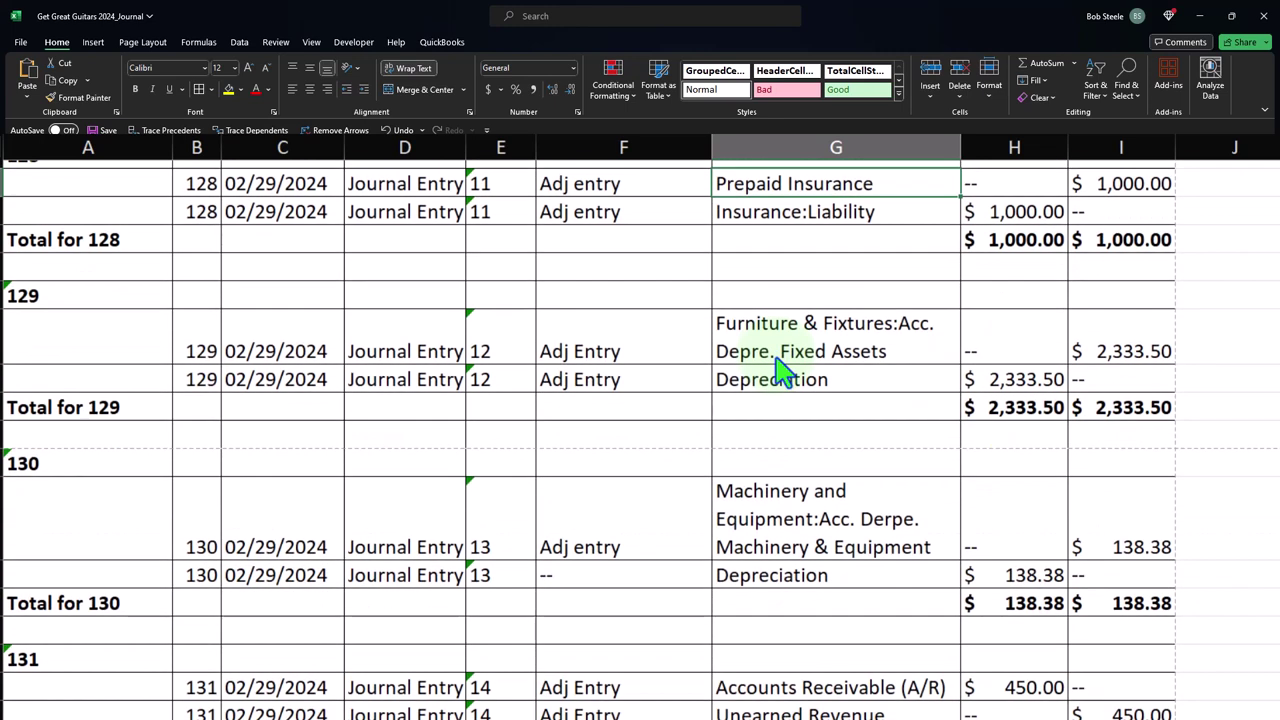
{"action": "left_click", "coordinate": [778, 357]}
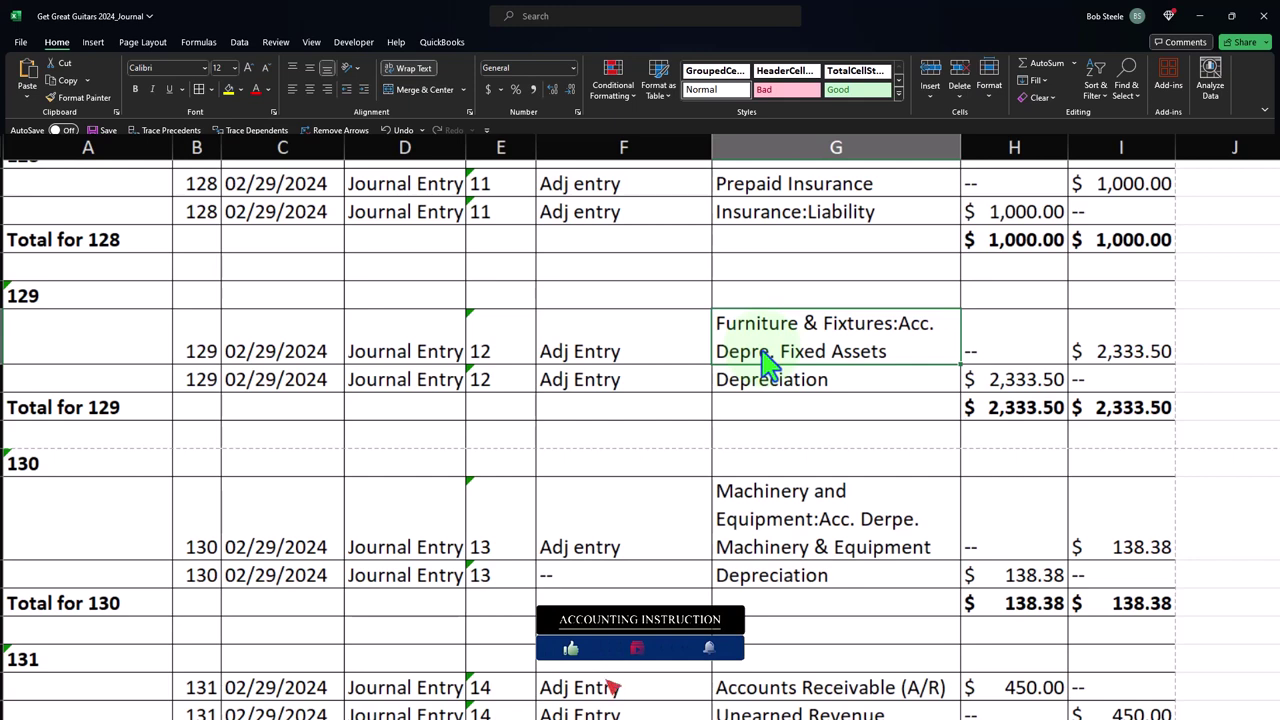
{"action": "scroll", "coordinate": [765, 365], "scroll_direction": "down", "scroll_amount": 2}
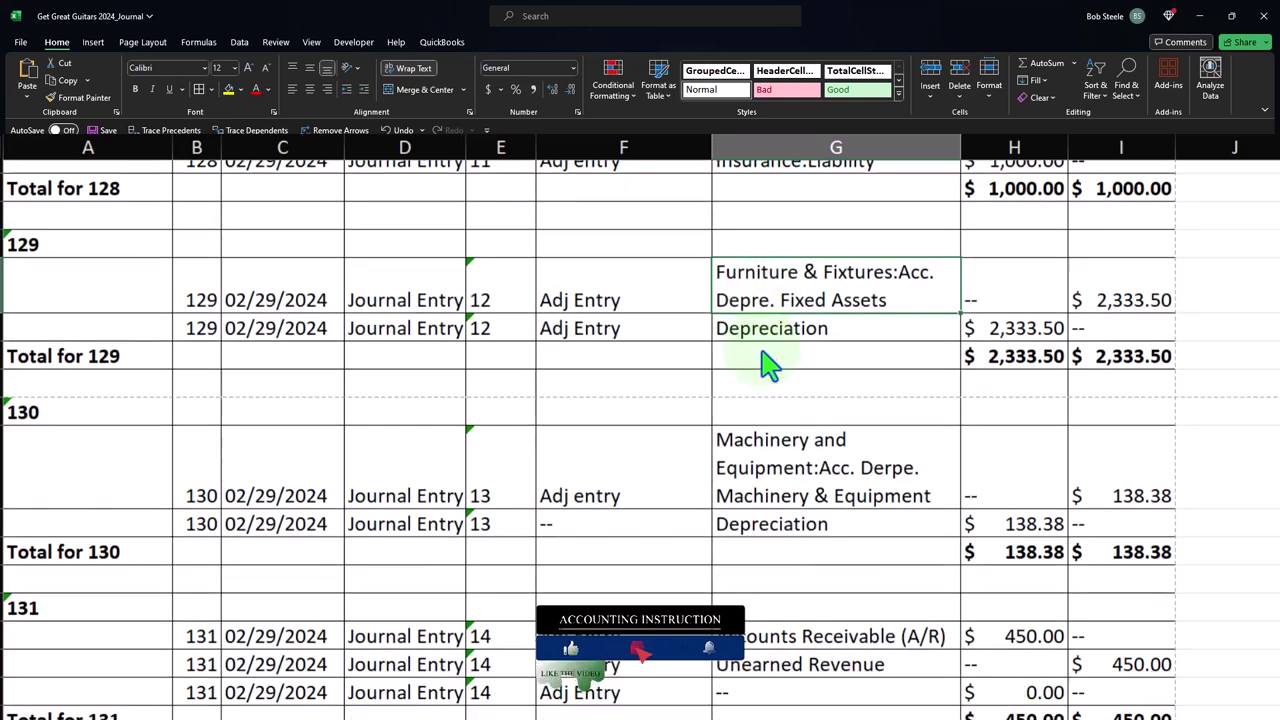
{"action": "scroll", "coordinate": [765, 365], "scroll_direction": "down", "scroll_amount": 1}
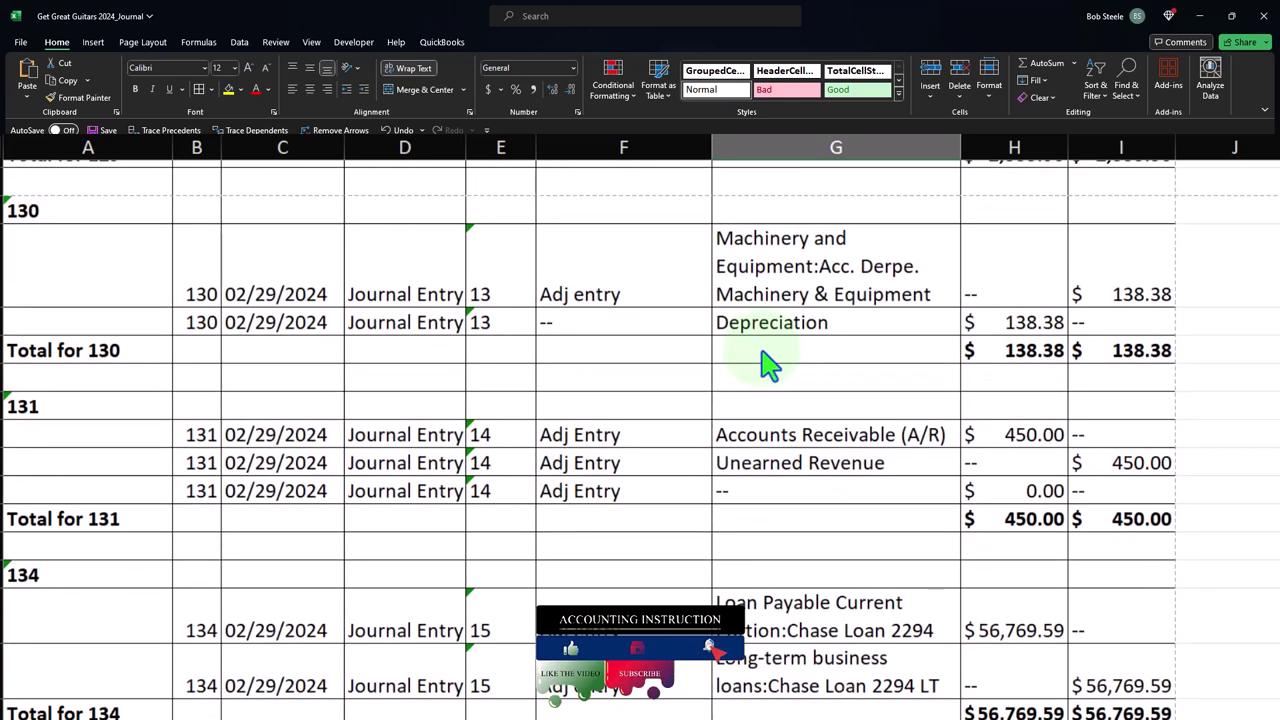
{"action": "left_click", "coordinate": [786, 278]}
{"action": "scroll", "coordinate": [800, 357], "scroll_direction": "down", "scroll_amount": 1}
{"action": "scroll", "coordinate": [800, 357], "scroll_direction": "down", "scroll_amount": 1}
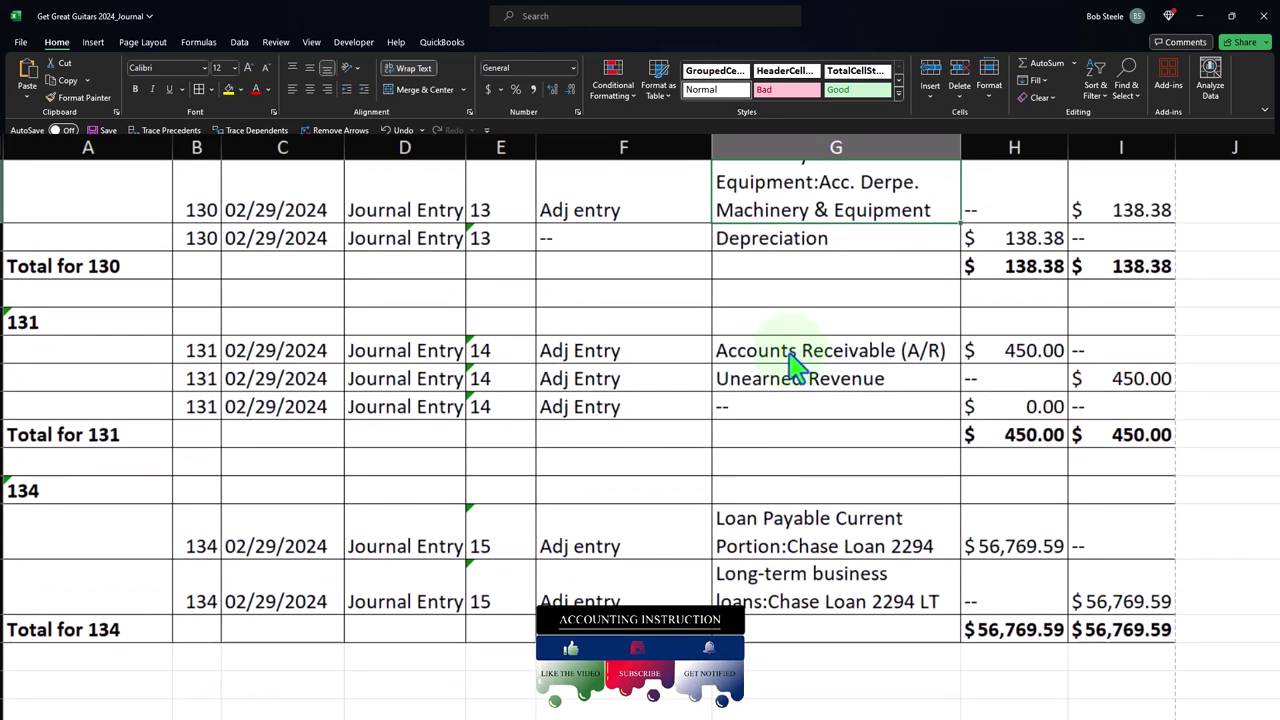
{"action": "left_click", "coordinate": [789, 355]}
{"action": "left_click", "coordinate": [790, 386]}
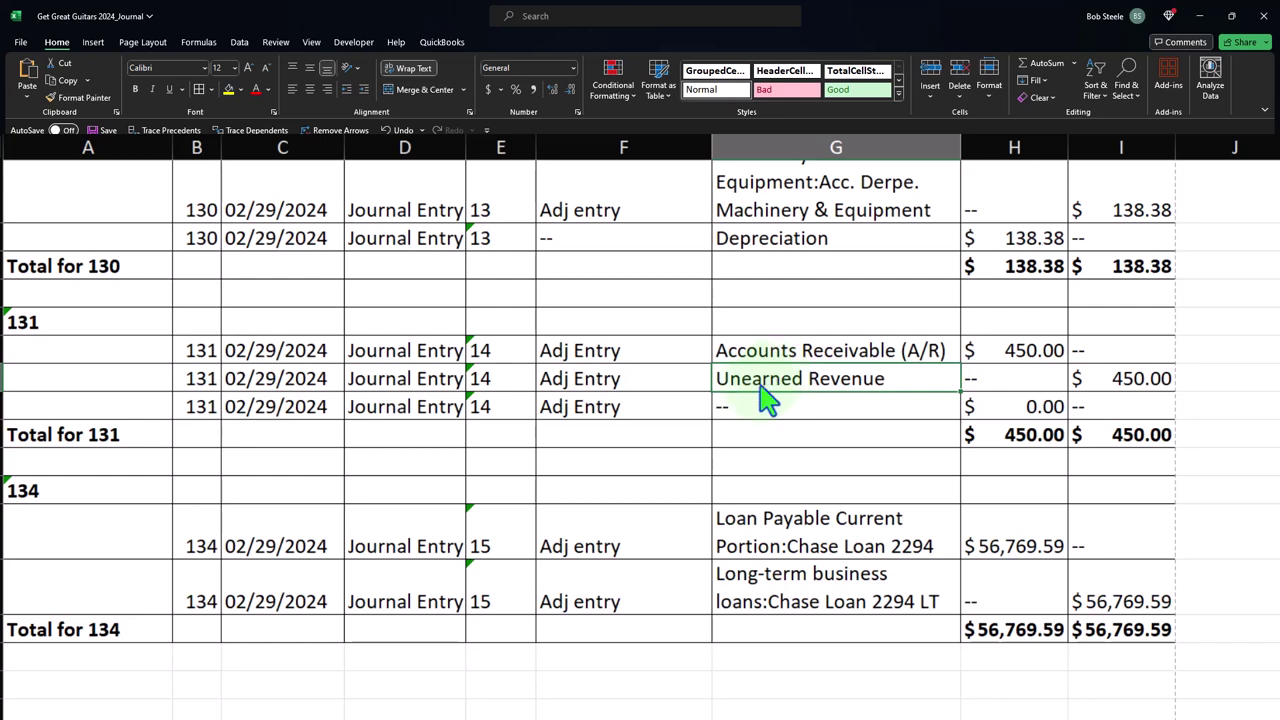
{"action": "scroll", "coordinate": [720, 438], "scroll_direction": "down", "scroll_amount": 1}
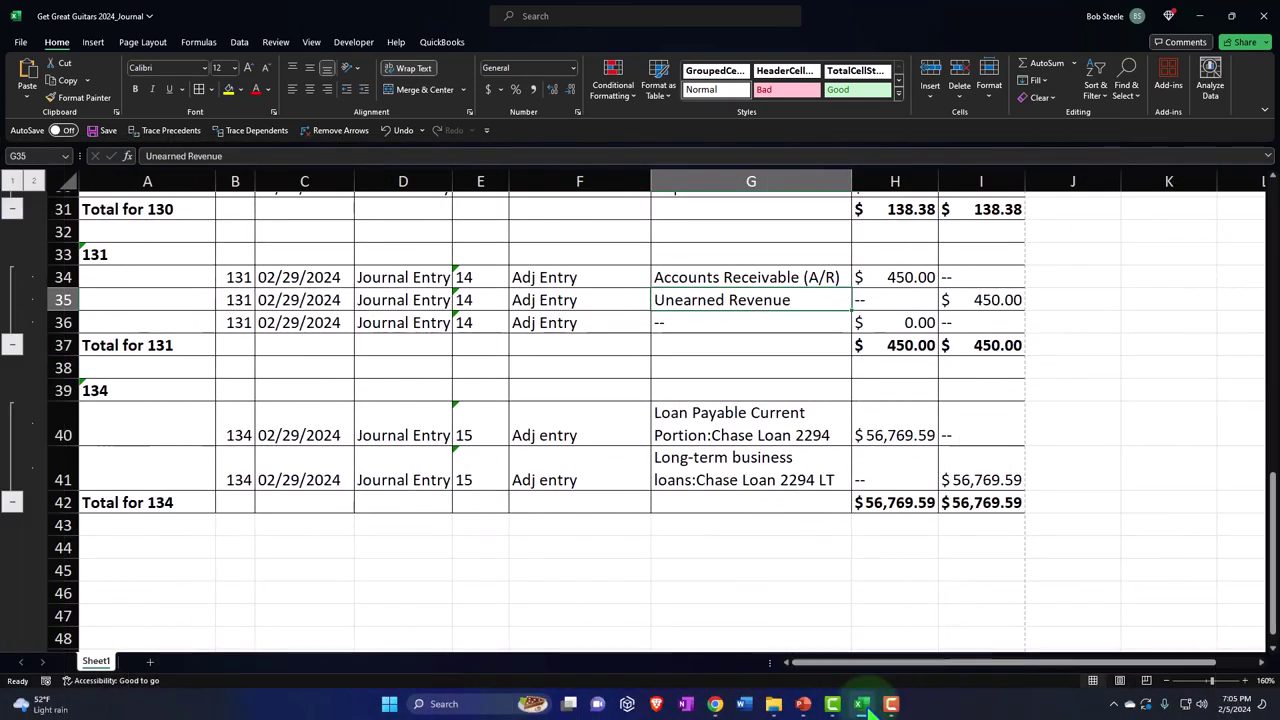
- Switch to the QuickBooks Online Journal report in Chrome and set both its start and end dates to 03/01/2024
{"action": "left_click", "coordinate": [863, 705]}
{"action": "left_click", "coordinate": [515, 245]}
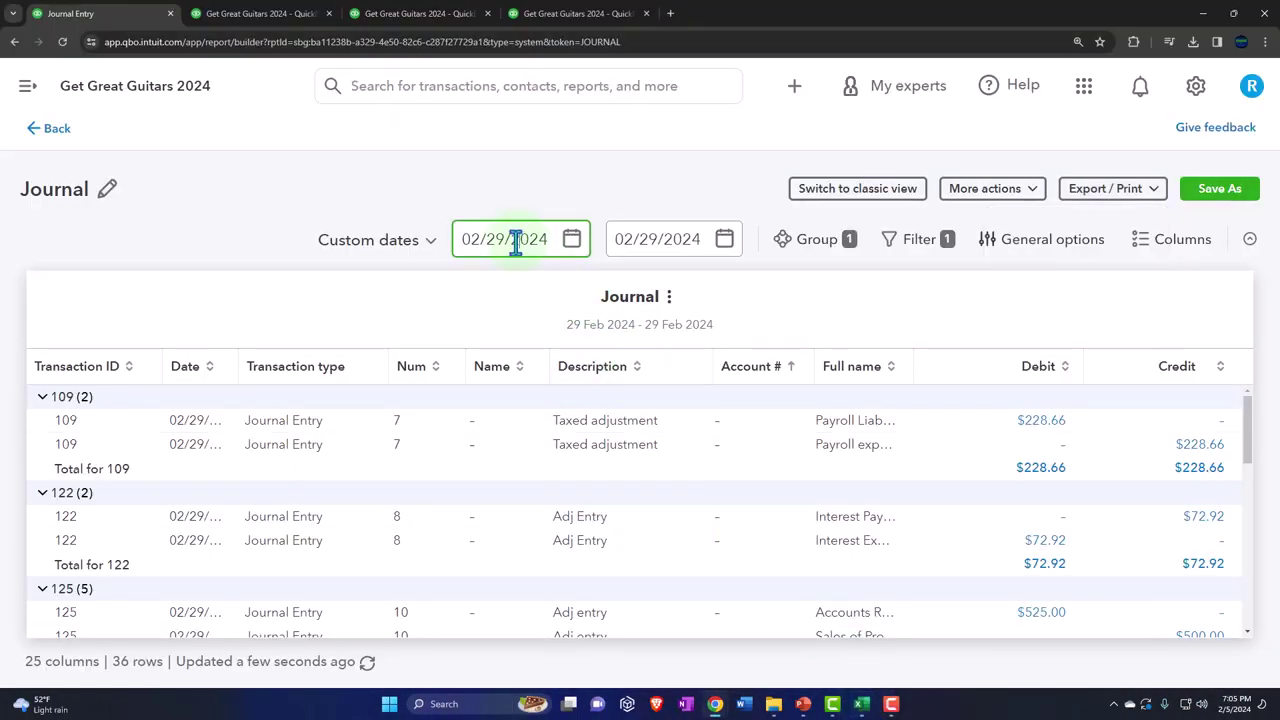
{"action": "triple_click", "coordinate": [515, 245]}
{"action": "type", "text": "03/01/2024"}
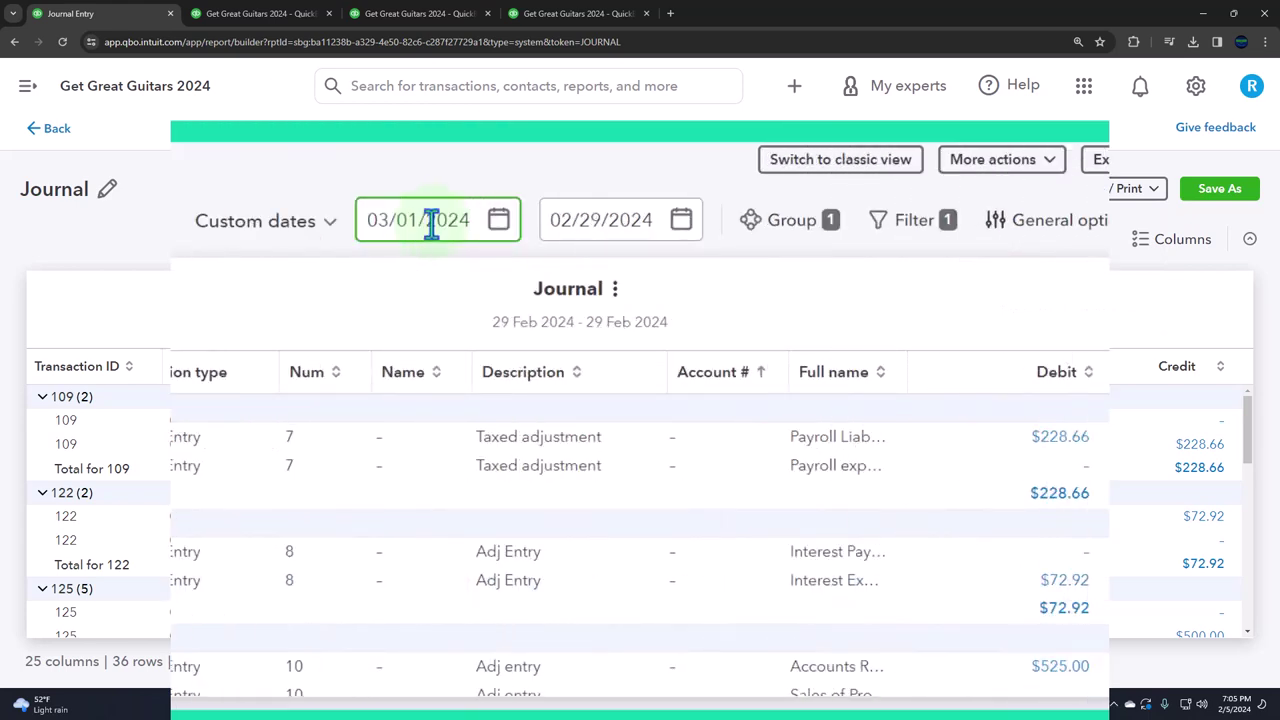
{"action": "key", "text": "Tab"}
{"action": "type", "text": "03/01/2024"}
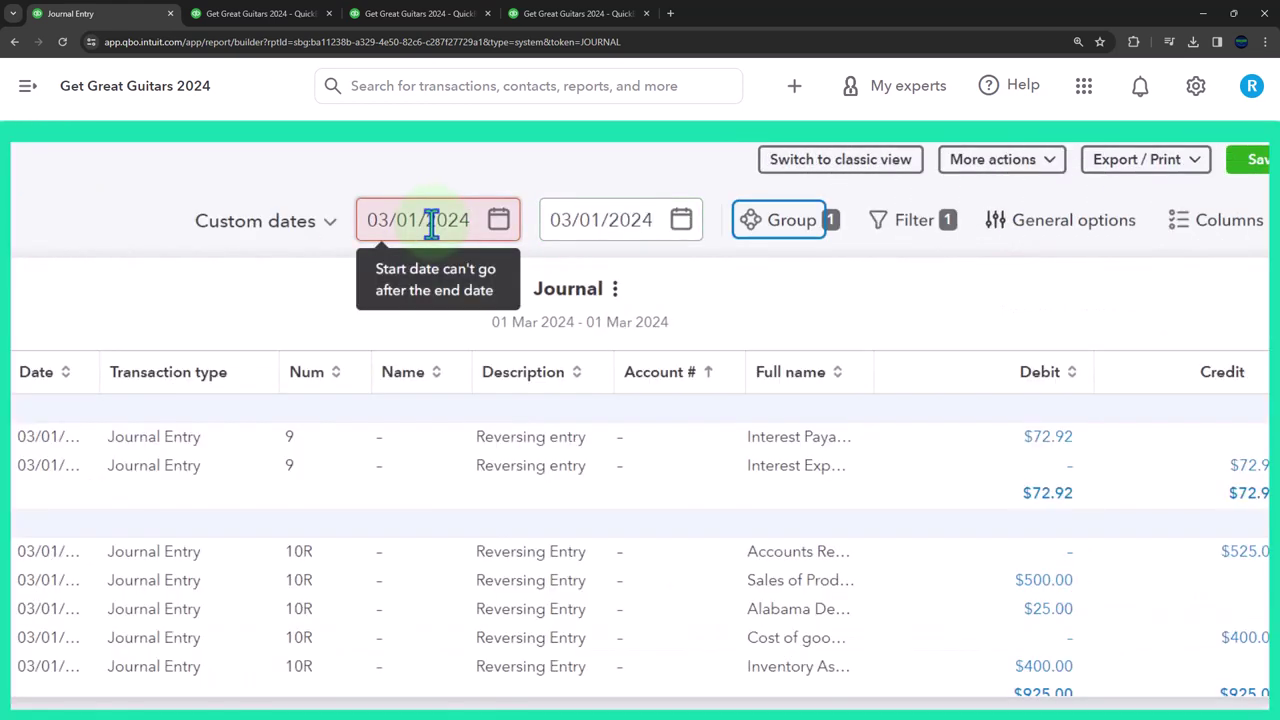
{"action": "triple_click", "coordinate": [551, 207]}
{"action": "triple_click", "coordinate": [451, 200]}
{"action": "key", "text": "Tab"}
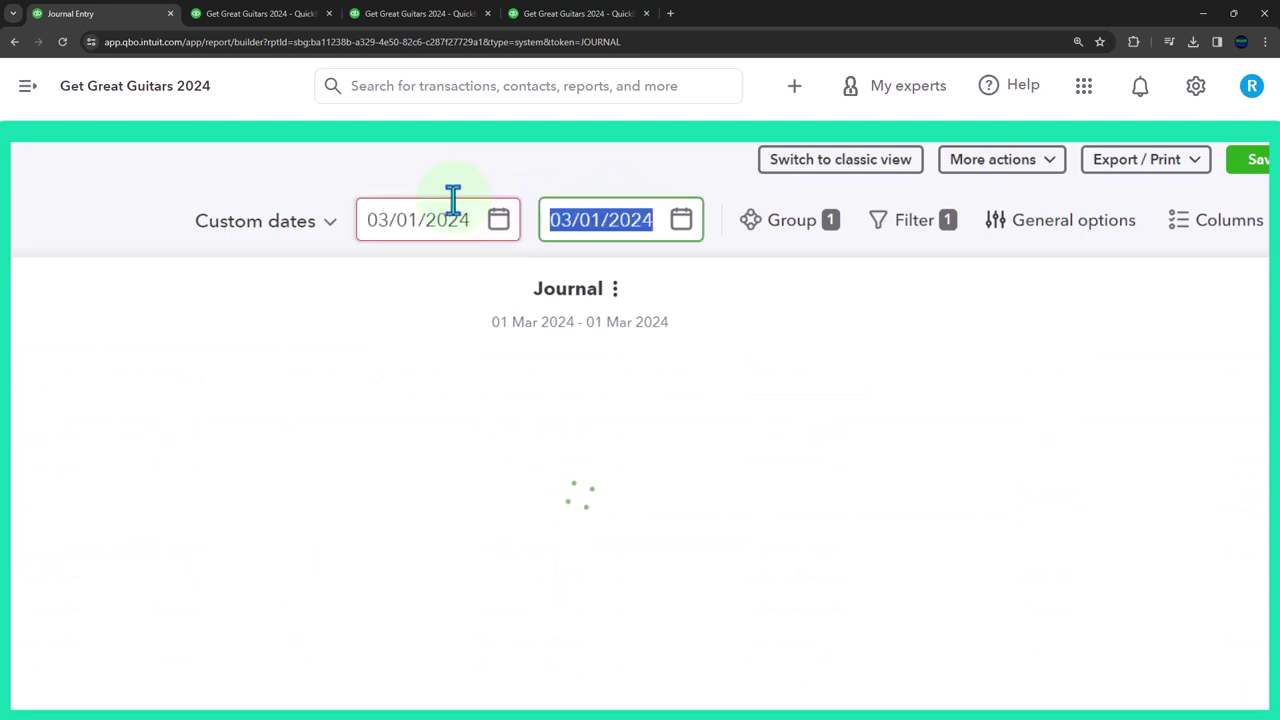
{"action": "key", "text": "Tab"}
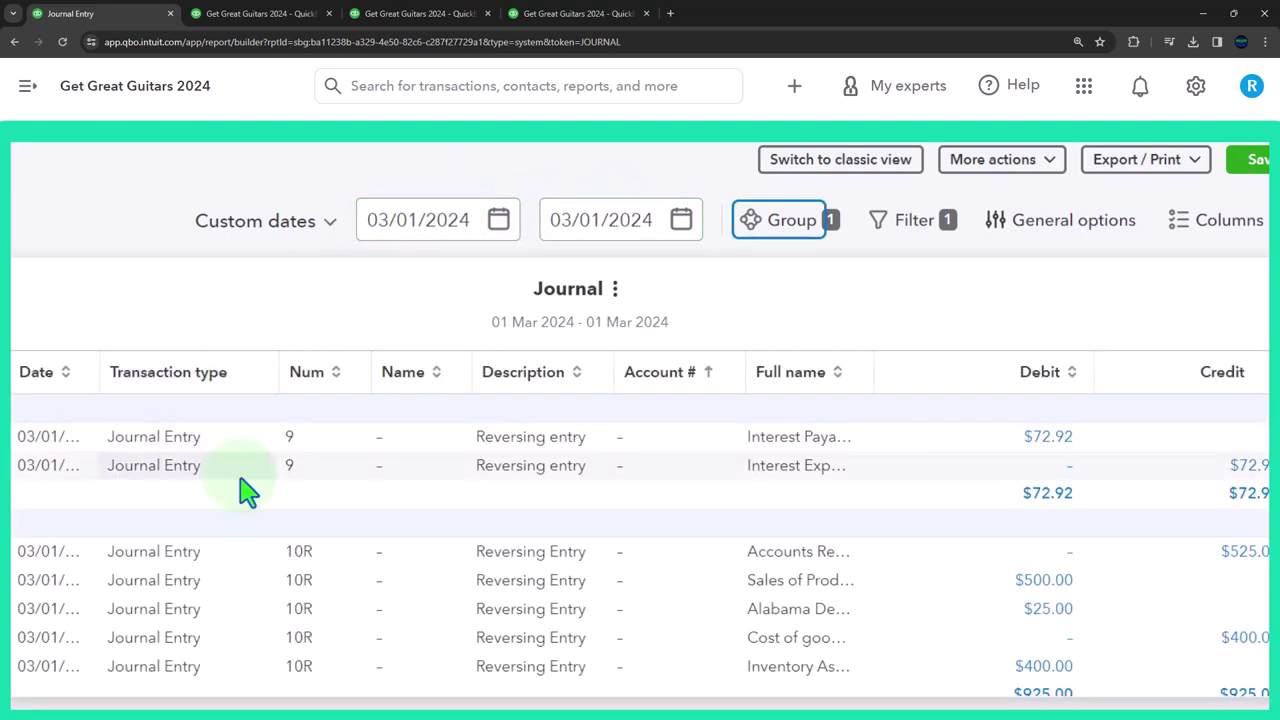
- Check the reversing entries, export the report to Excel, and open the downloaded workbook with editing enabled
{"action": "scroll", "coordinate": [445, 492], "scroll_direction": "down", "scroll_amount": 1}
{"action": "scroll", "coordinate": [450, 488], "scroll_direction": "down", "scroll_amount": 3}
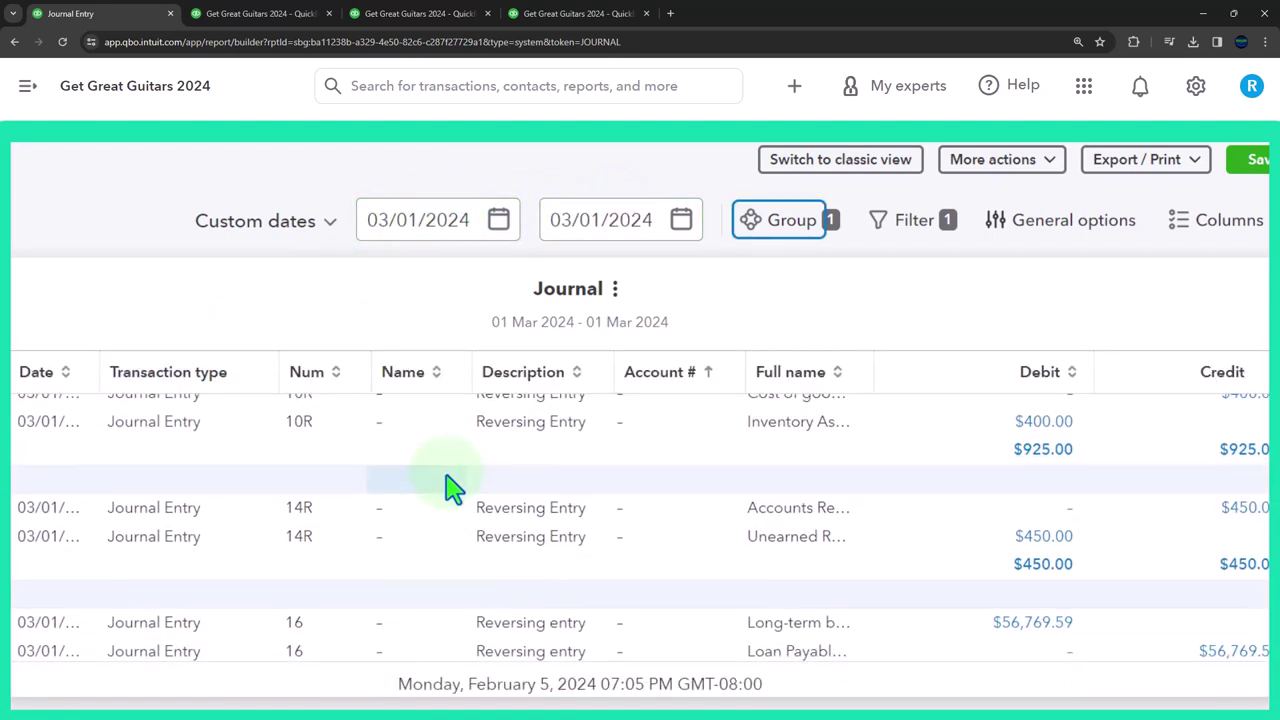
{"action": "scroll", "coordinate": [480, 488], "scroll_direction": "up", "scroll_amount": 3}
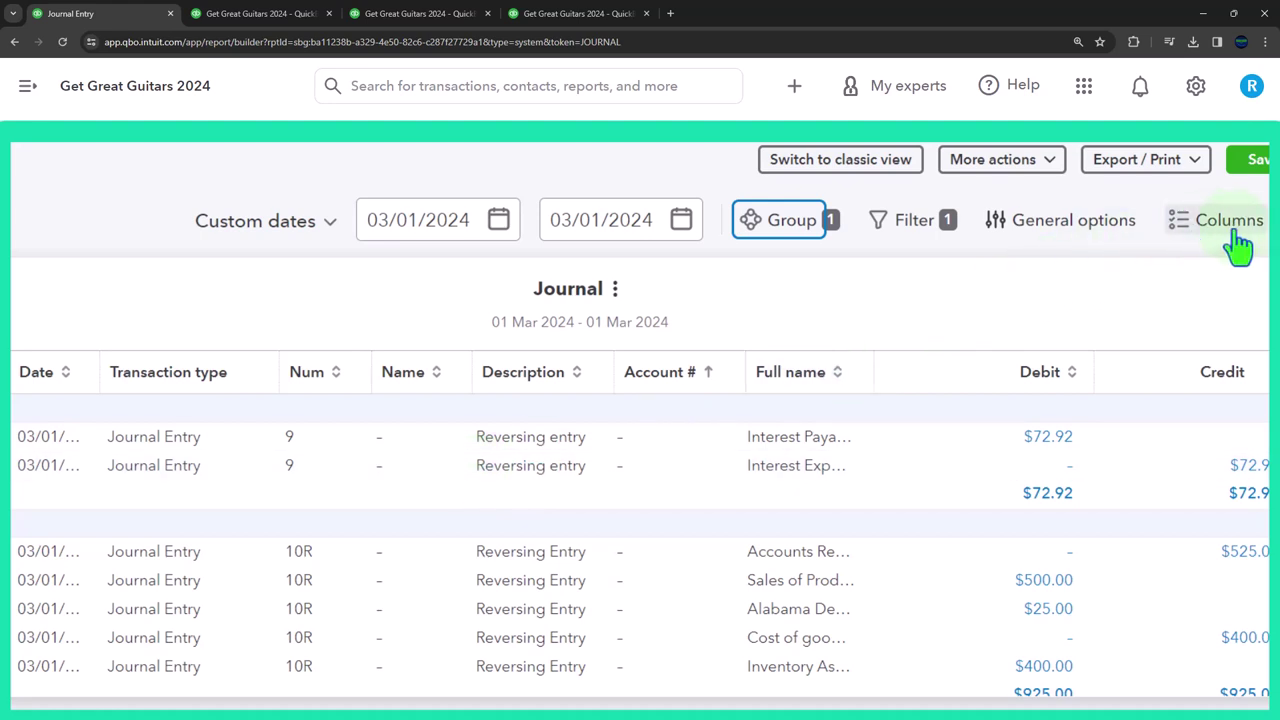
{"action": "left_click", "coordinate": [1167, 180]}
{"action": "left_click", "coordinate": [1115, 212]}
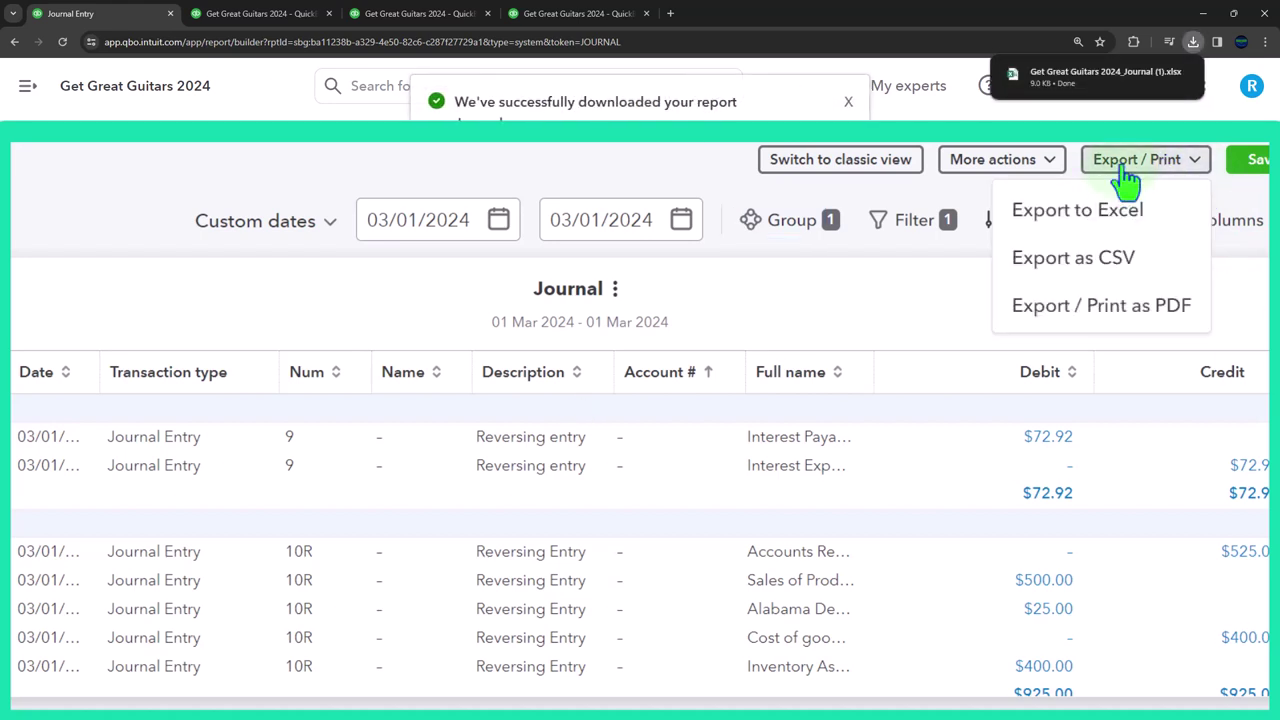
{"action": "left_click", "coordinate": [1068, 86]}
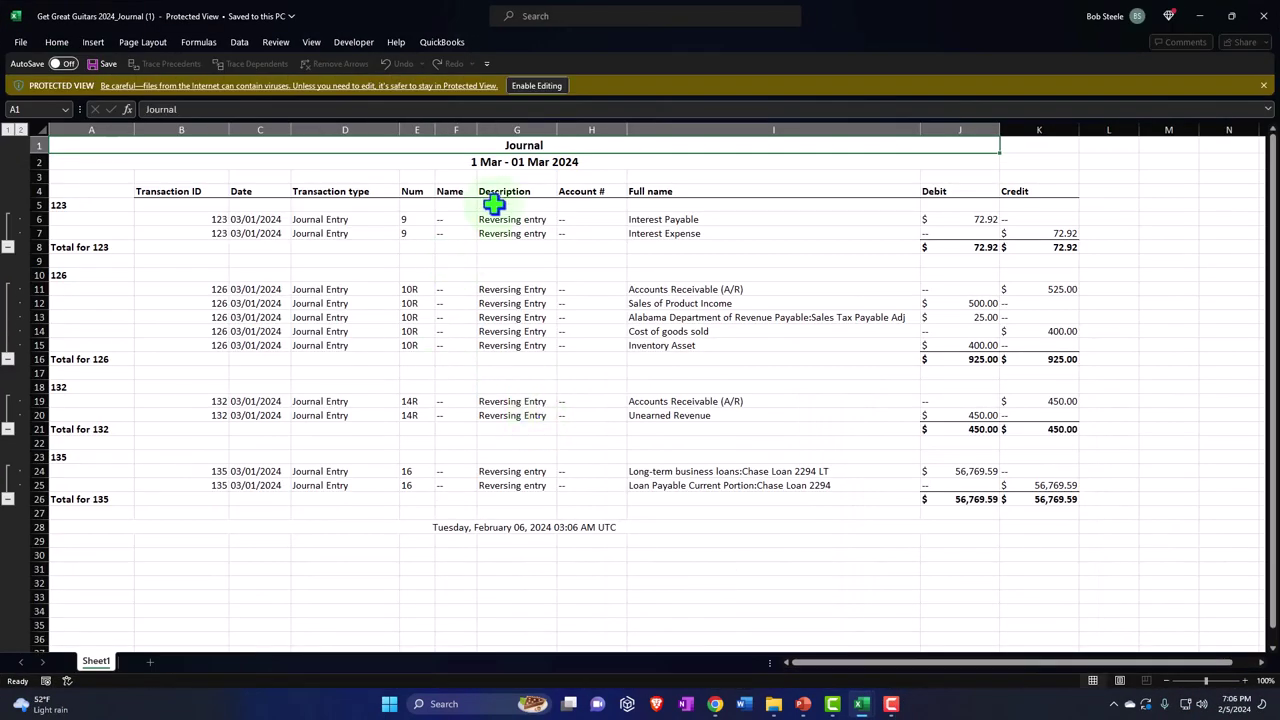
{"action": "left_click", "coordinate": [533, 86]}
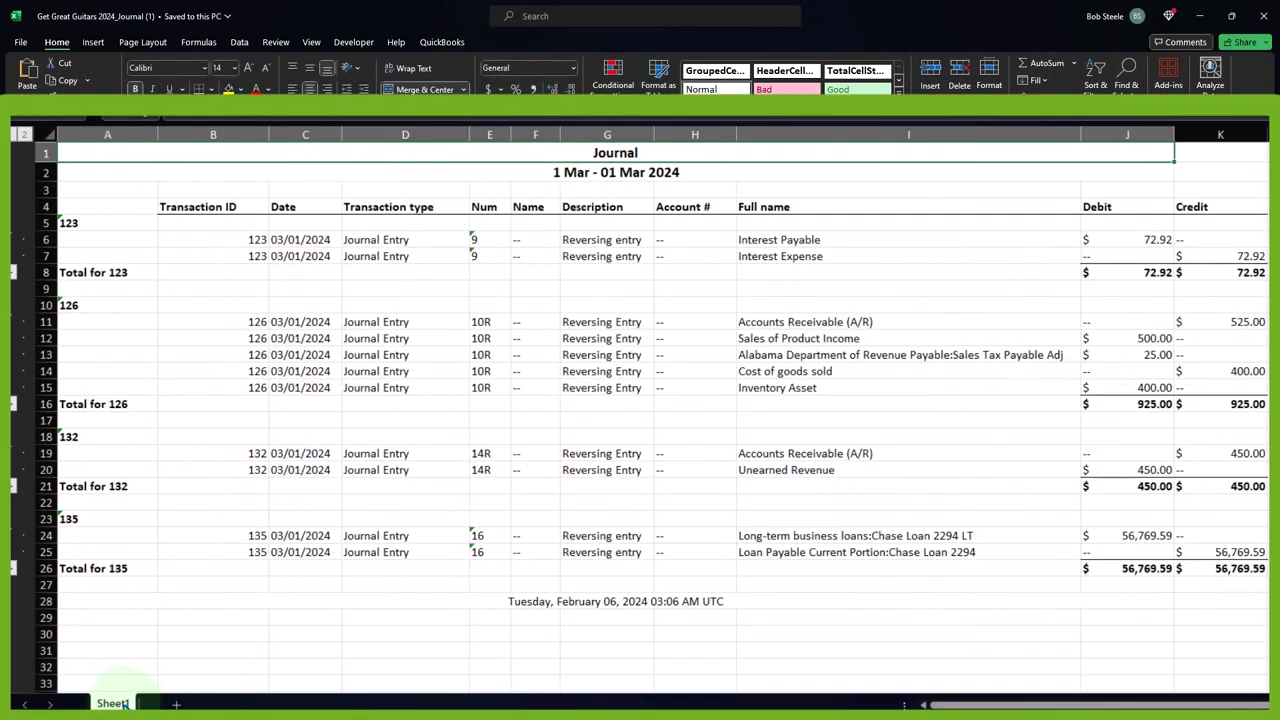
- Move the reversing entries sheet into the workbook Get Great Guitars 2024_Journal.xlsx, before its Sheet1
{"action": "right_click", "coordinate": [96, 661]}
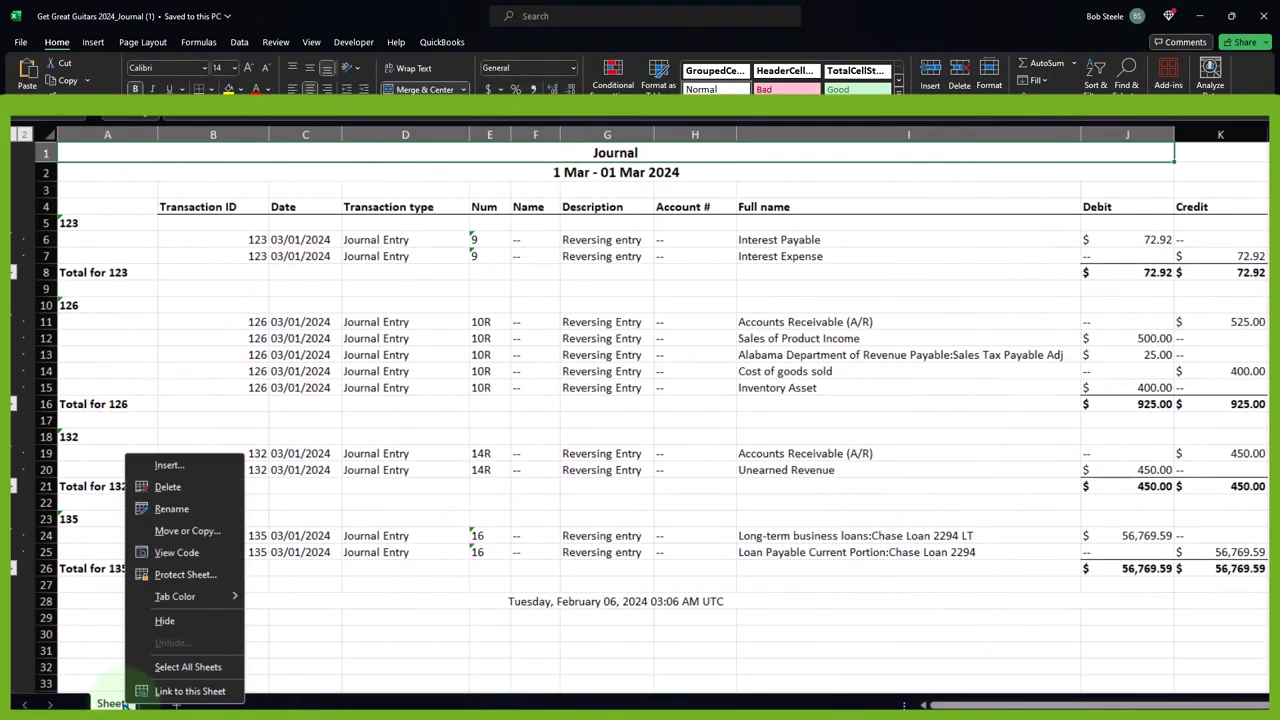
{"action": "left_click", "coordinate": [178, 534]}
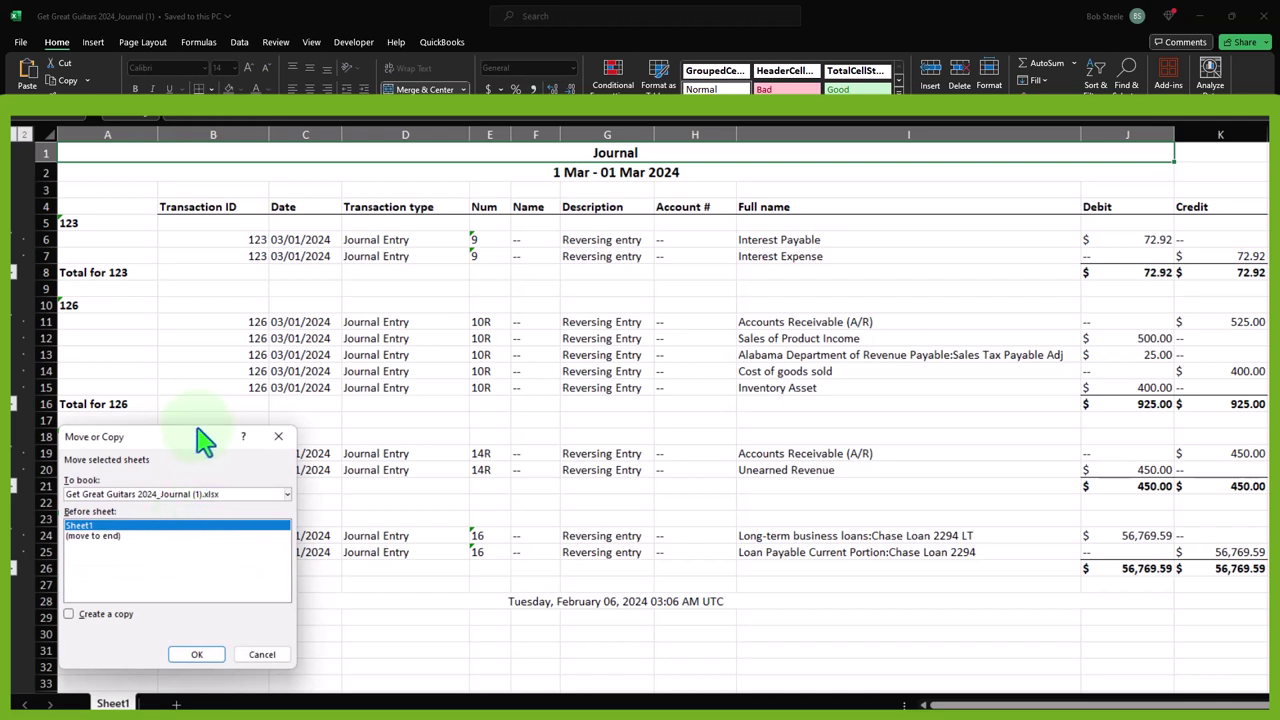
{"action": "left_click_drag", "start_coordinate": [205, 450], "coordinate": [577, 257]}
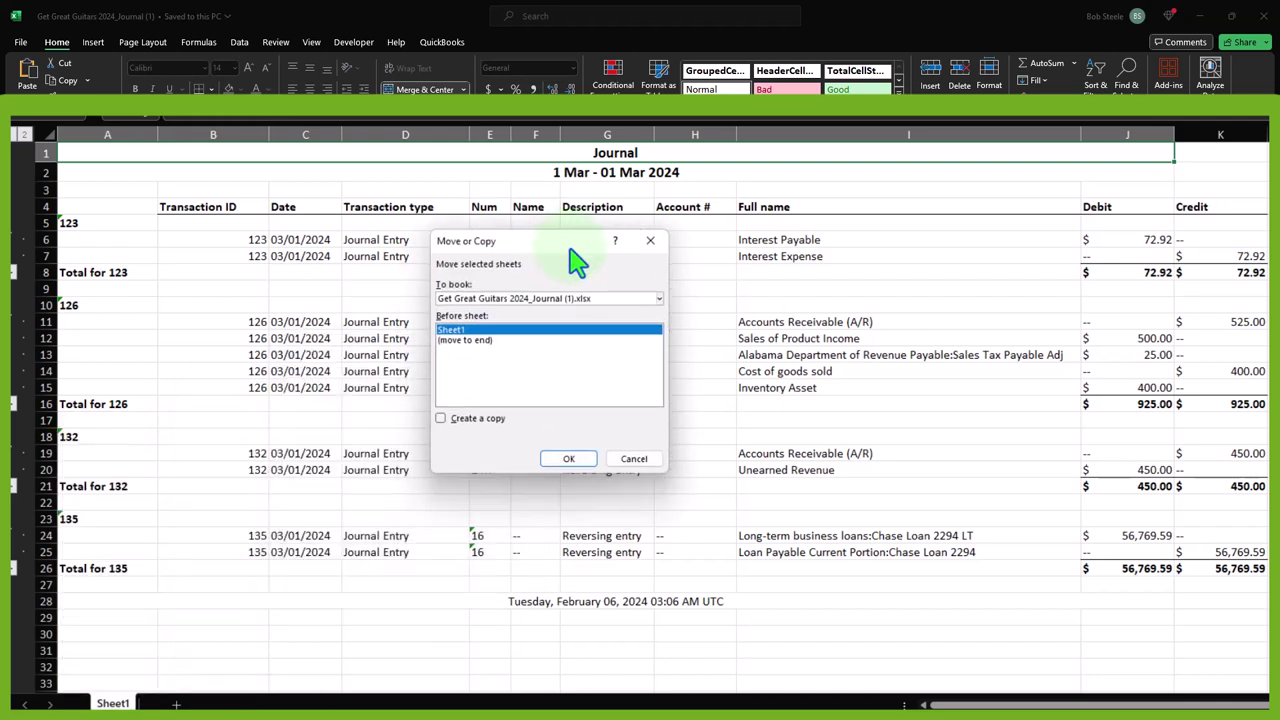
{"action": "left_click", "coordinate": [659, 300]}
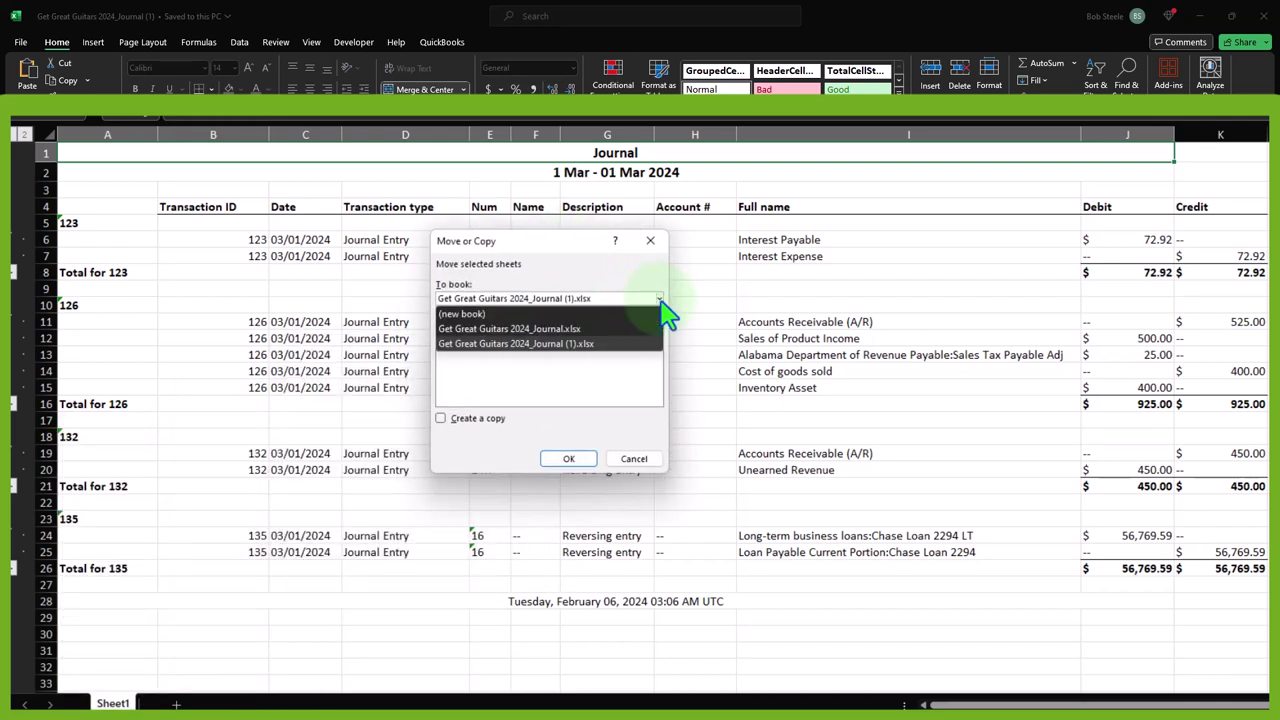
{"action": "left_click", "coordinate": [471, 333]}
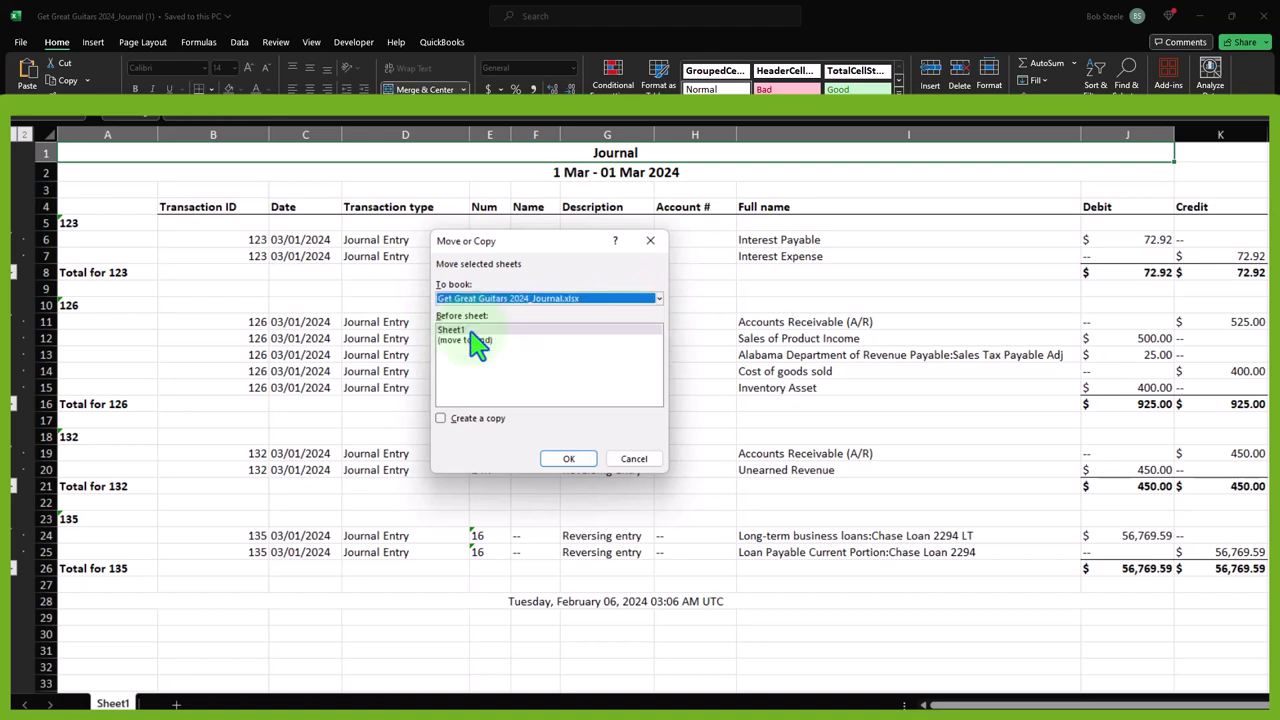
{"action": "left_click", "coordinate": [570, 460]}
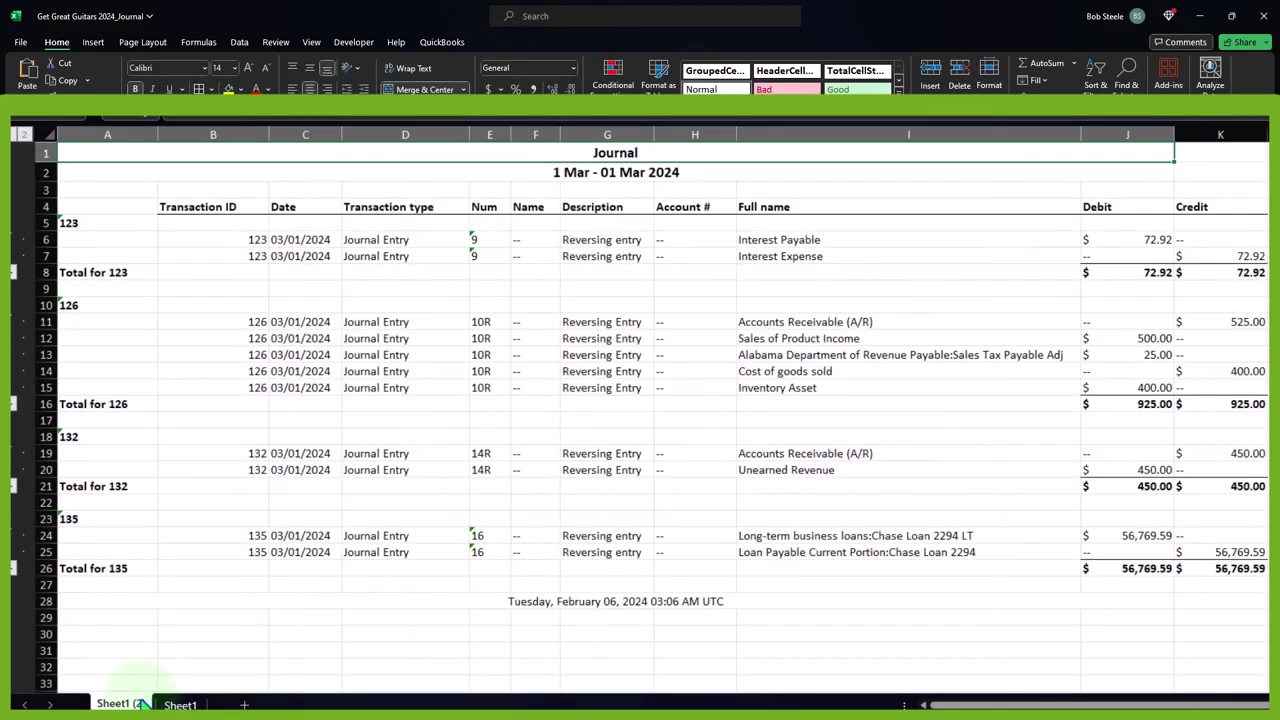
- Put the adjusting entries sheet first and rename it Adj, and rename the reversing entries sheet Rev
{"action": "mouse_move", "coordinate": [180, 700]}
{"action": "left_mouse_down"}
{"action": "mouse_move", "coordinate": [225, 700]}
{"action": "mouse_move", "coordinate": [110, 692]}
{"action": "mouse_move", "coordinate": [123, 700]}
{"action": "left_mouse_up"}
{"action": "double_click", "coordinate": [123, 700]}
{"action": "type", "text": "Adj"}
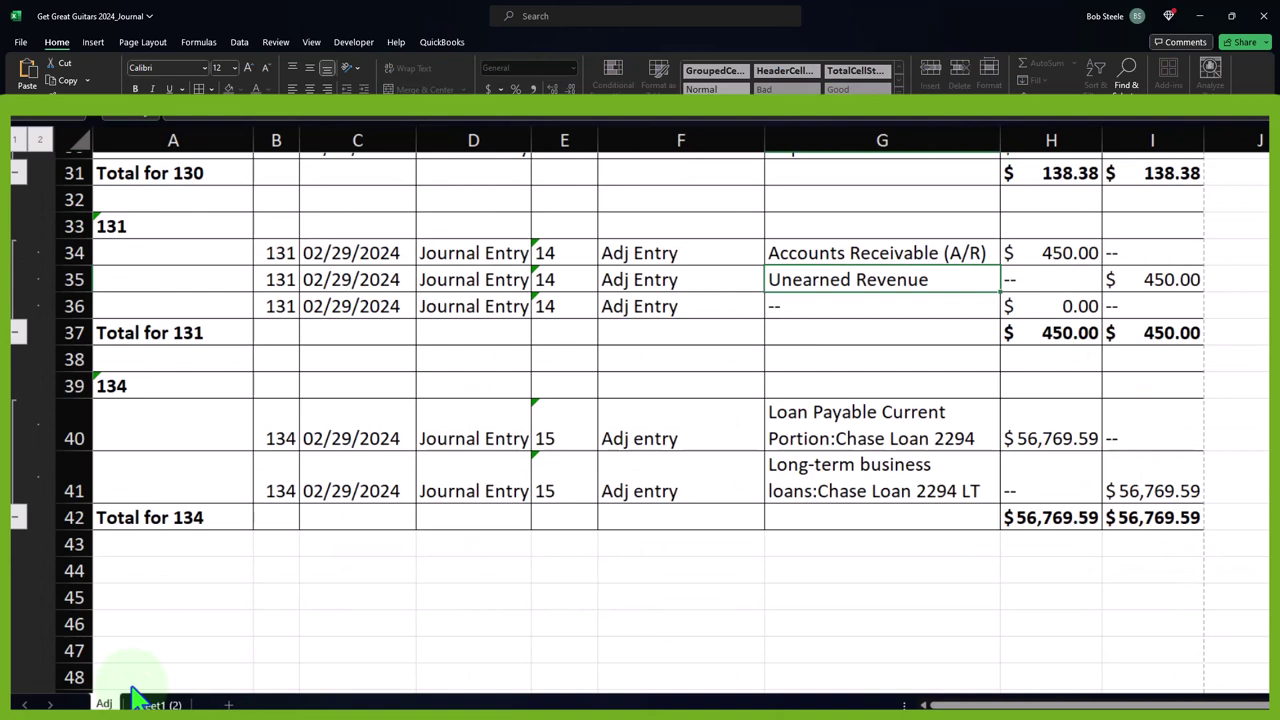
{"action": "double_click", "coordinate": [142, 704]}
{"action": "type", "text": "Rev"}
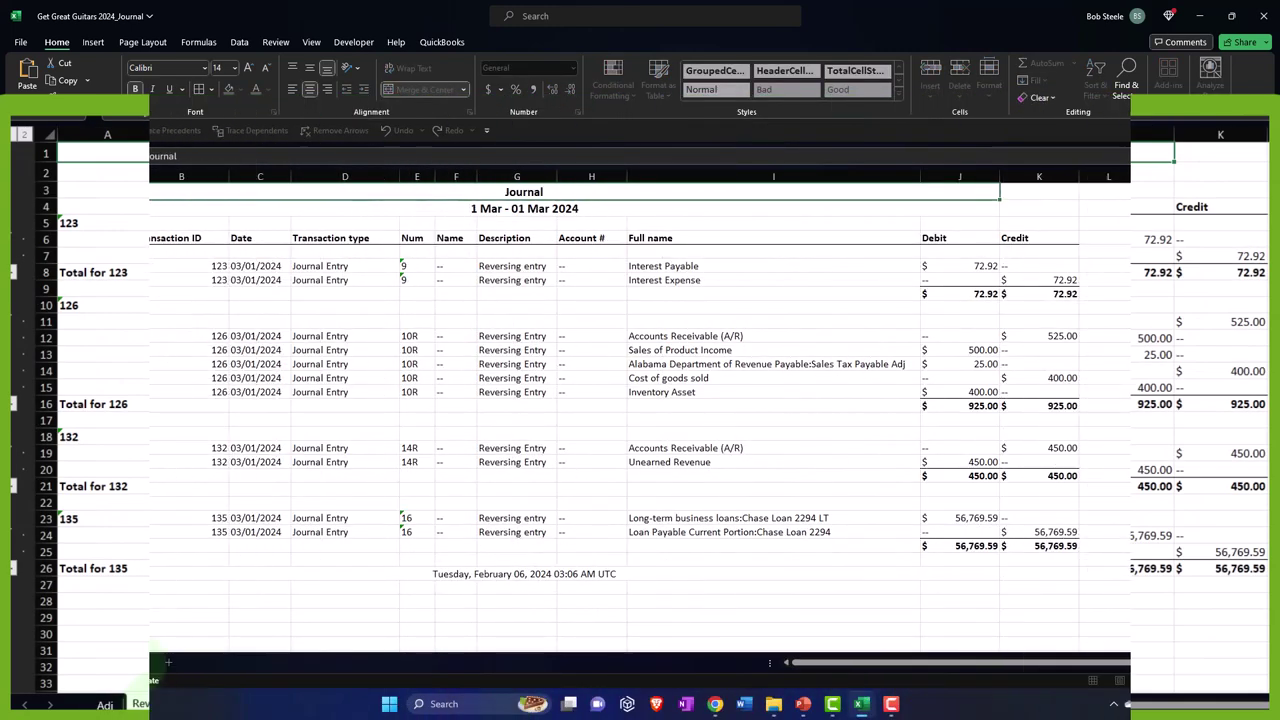
- Switch the Rev sheet to Page Layout view and back to Normal view to show its page break lines
{"action": "left_click", "coordinate": [257, 557]}
{"action": "left_click", "coordinate": [300, 449]}
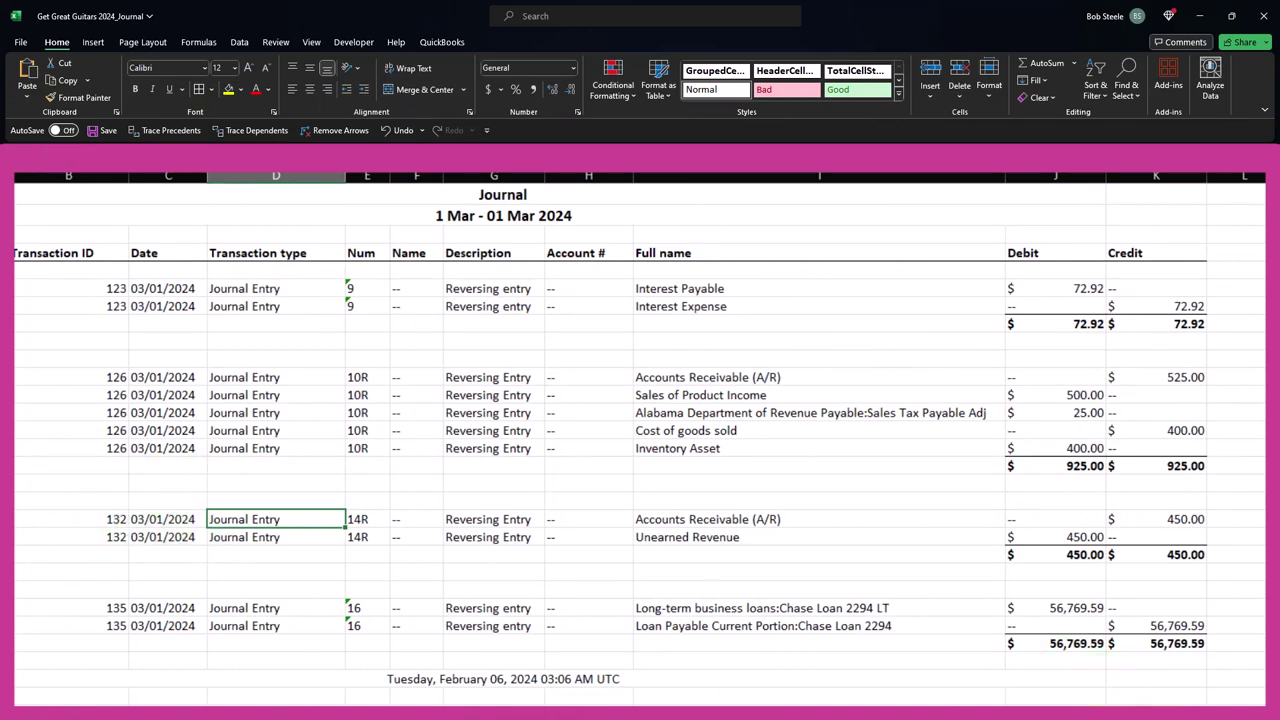
{"action": "key", "text": "alt+w"}
{"action": "key", "text": "p"}
{"action": "key", "text": "alt+w"}
{"action": "key", "text": "i"}
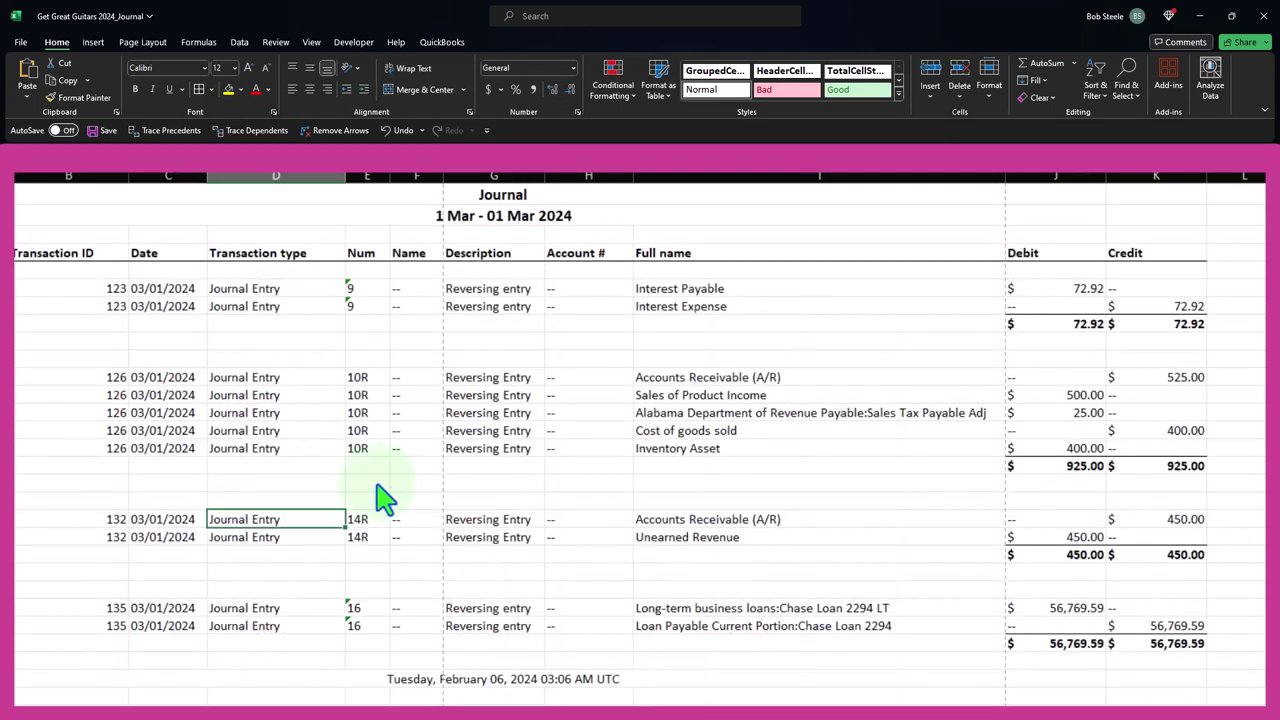
- Rename the Transaction ID header in column B of the Rev sheet to ID and narrow that column to fit
{"action": "left_click", "coordinate": [170, 412]}
{"action": "left_click", "coordinate": [60, 256]}
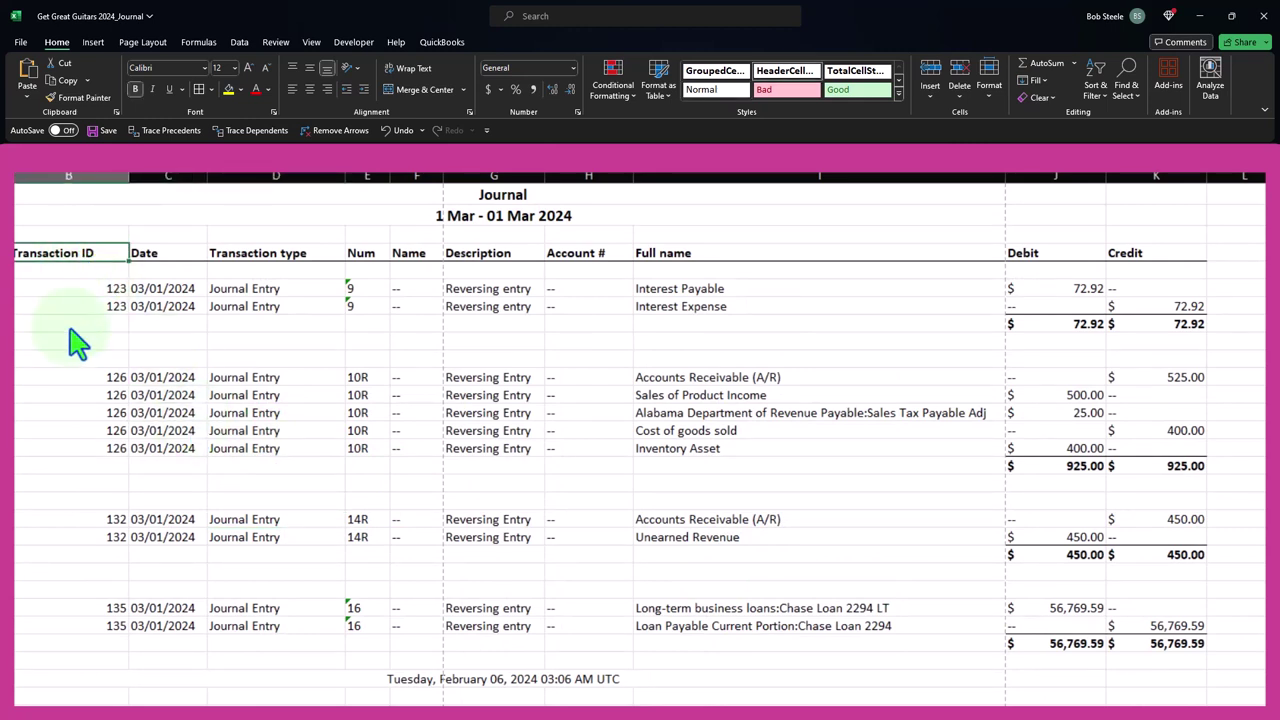
{"action": "double_click", "coordinate": [82, 254]}
{"action": "key", "text": "BackSpace"}
{"action": "key", "text": "BackSpace"}
{"action": "key", "text": "BackSpace"}
{"action": "key", "text": "BackSpace"}
{"action": "key", "text": "BackSpace"}
{"action": "key", "text": "BackSpace"}
{"action": "key", "text": "BackSpace"}
{"action": "key", "text": "BackSpace"}
{"action": "key", "text": "BackSpace"}
{"action": "key", "text": "BackSpace"}
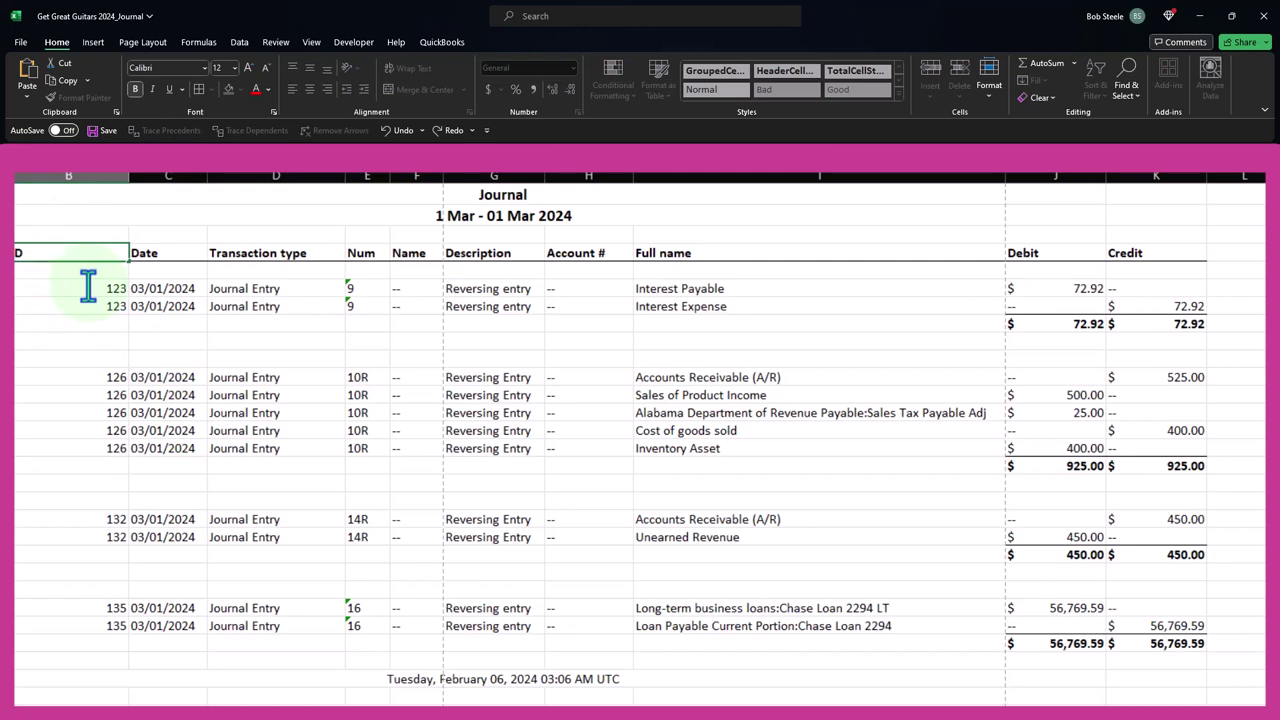
{"action": "key", "text": "Return"}
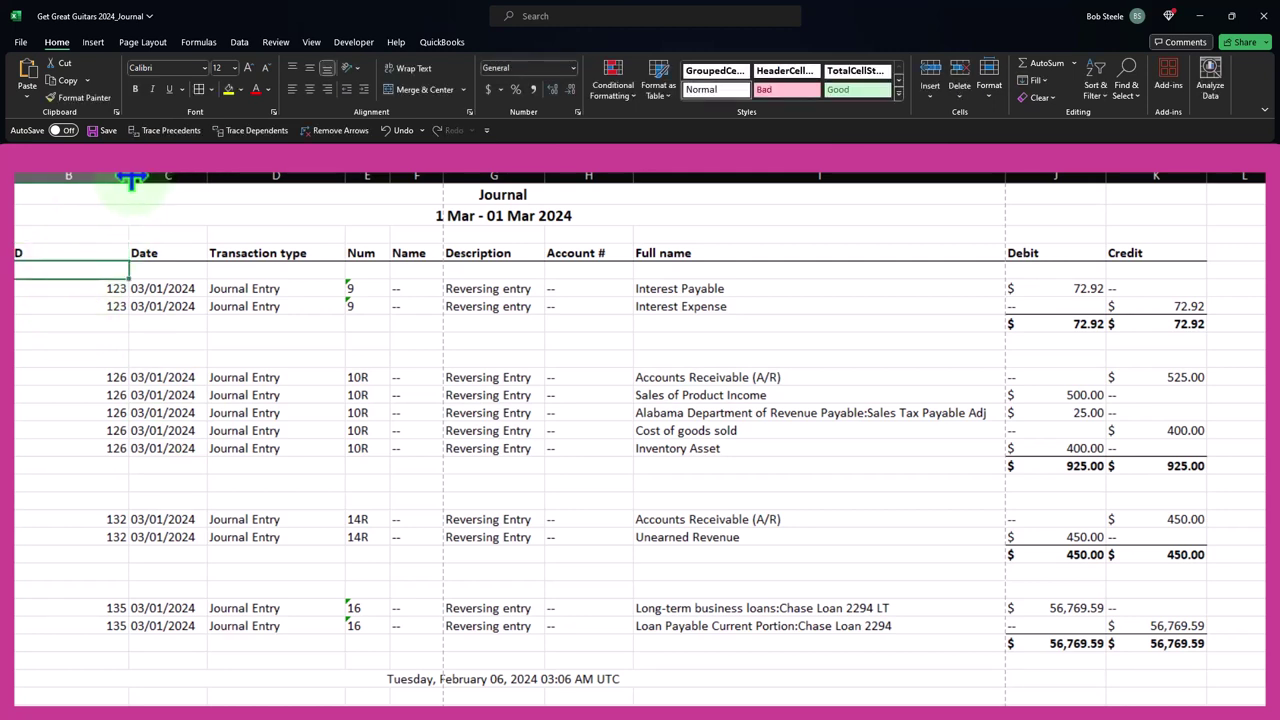
{"action": "left_click_drag", "start_coordinate": [129, 176], "coordinate": [42, 189]}
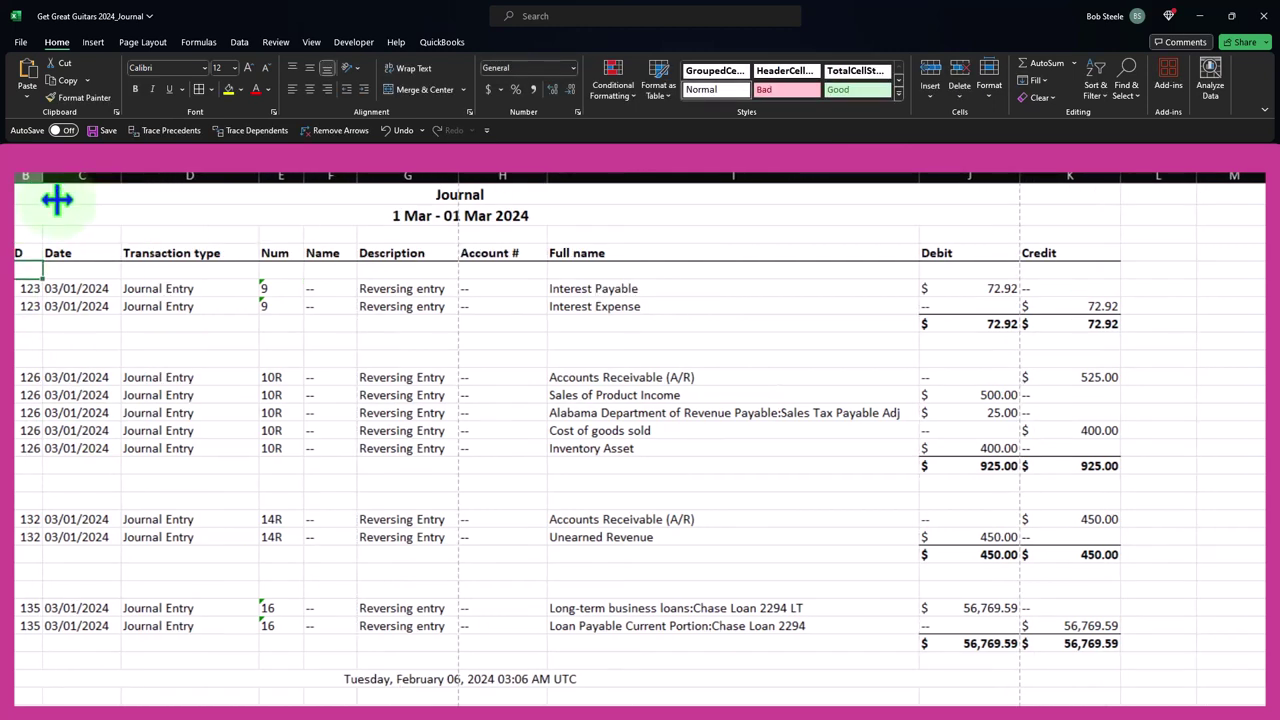
- Unmerge the Journal title and date range cells in rows 1 and 2 of the Rev sheet
{"action": "left_click", "coordinate": [217, 196]}
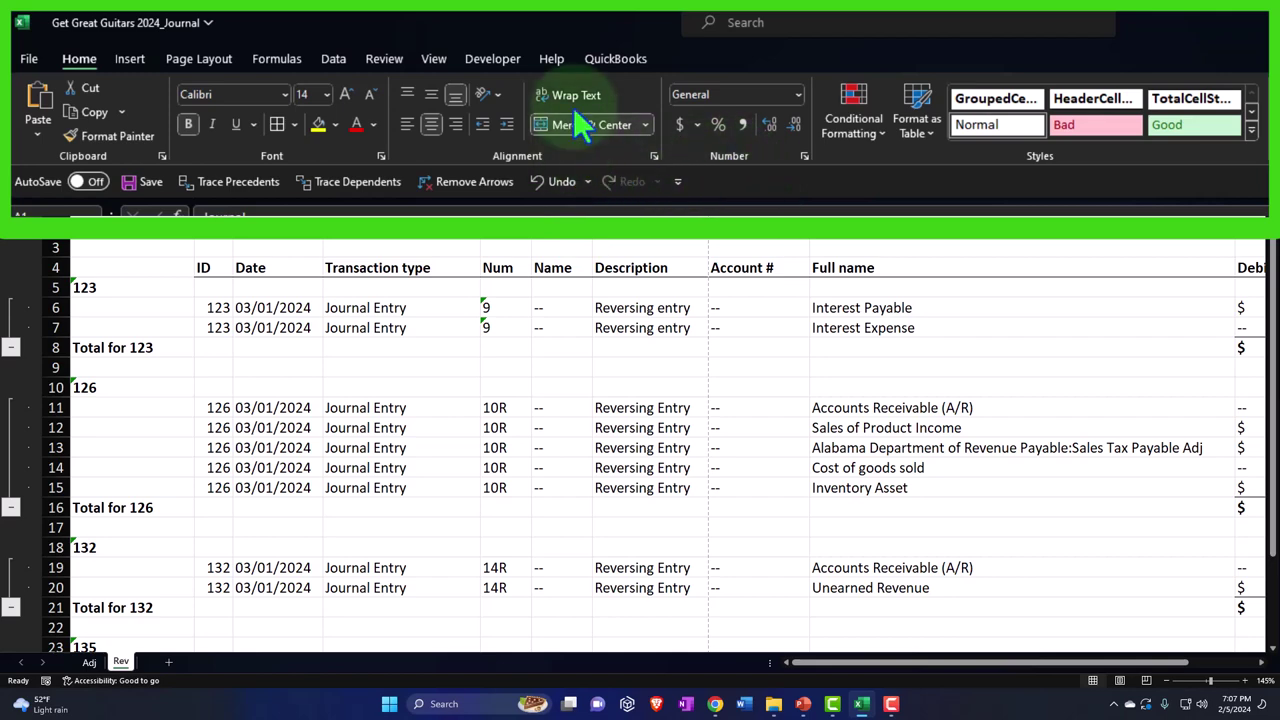
{"action": "key", "text": "Down"}
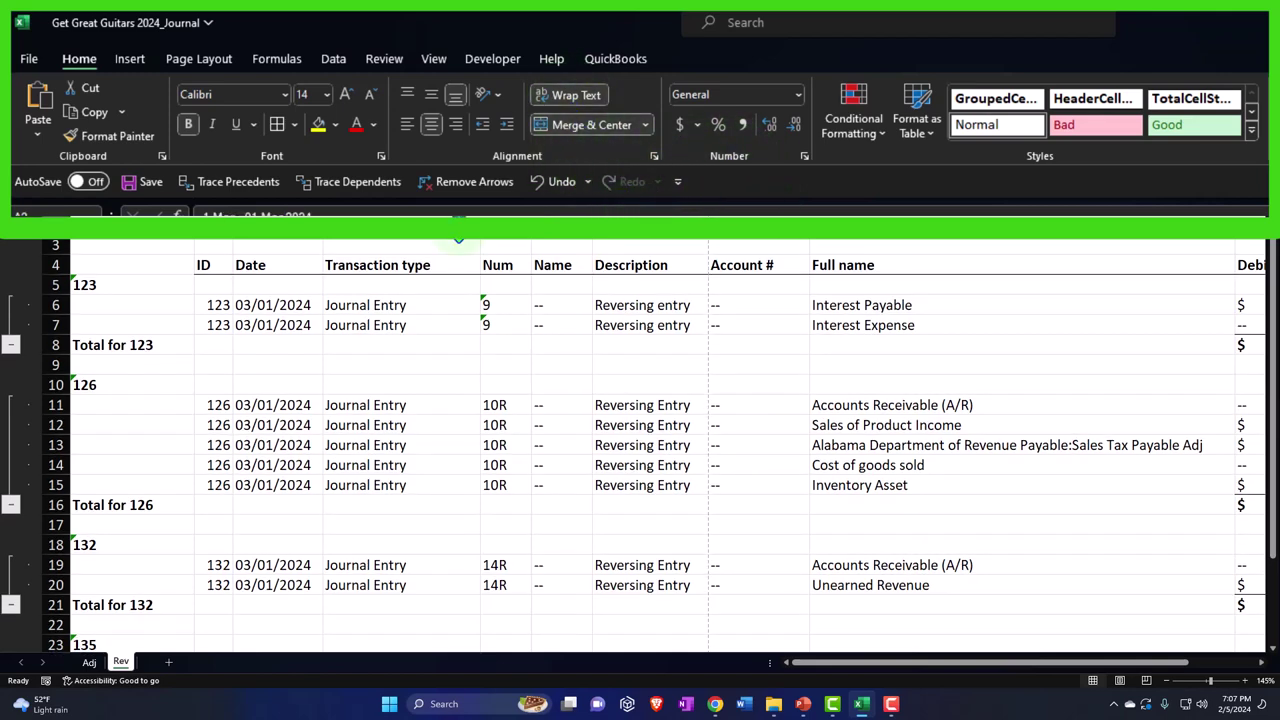
{"action": "left_click", "coordinate": [556, 95]}
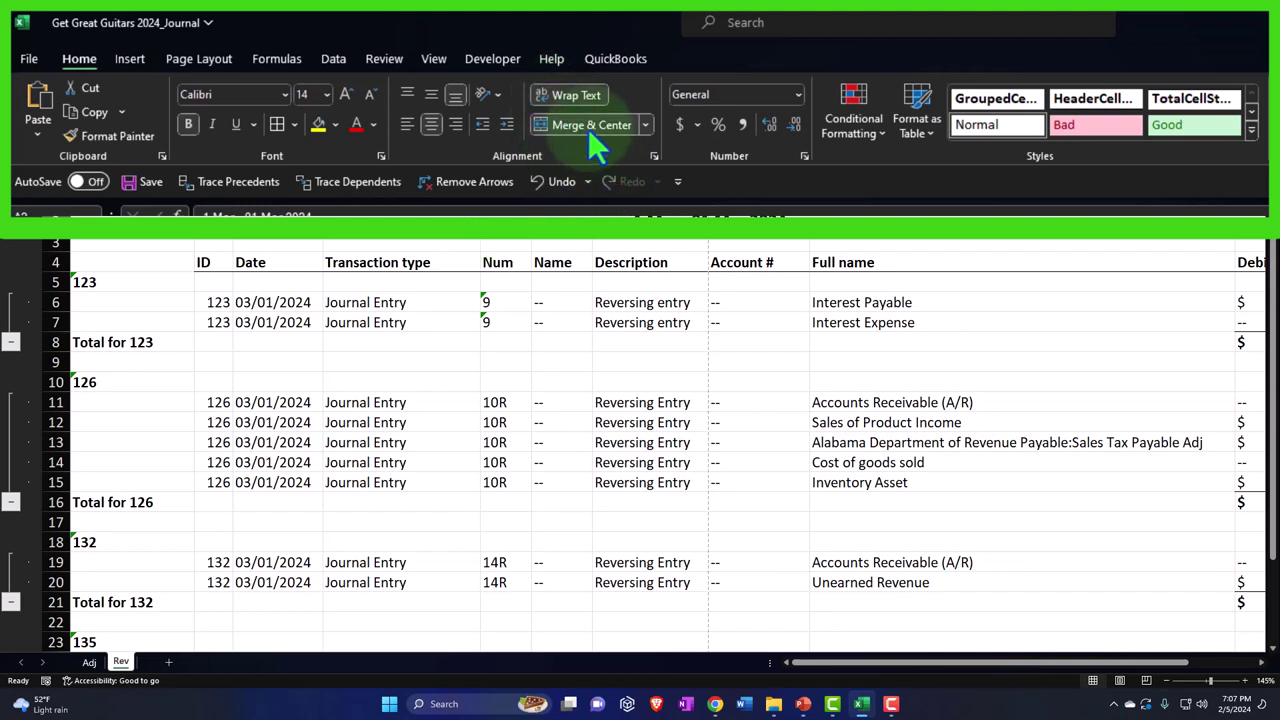
{"action": "key", "text": "Up"}
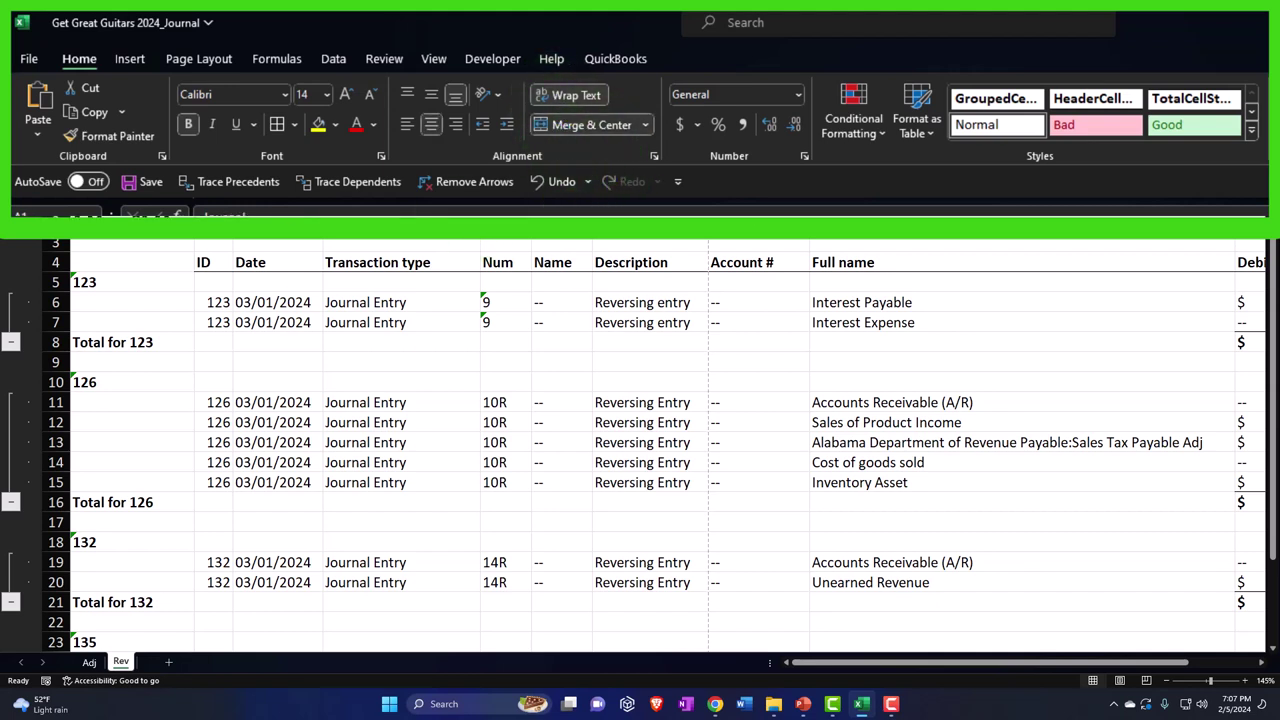
{"action": "left_click", "coordinate": [552, 124]}
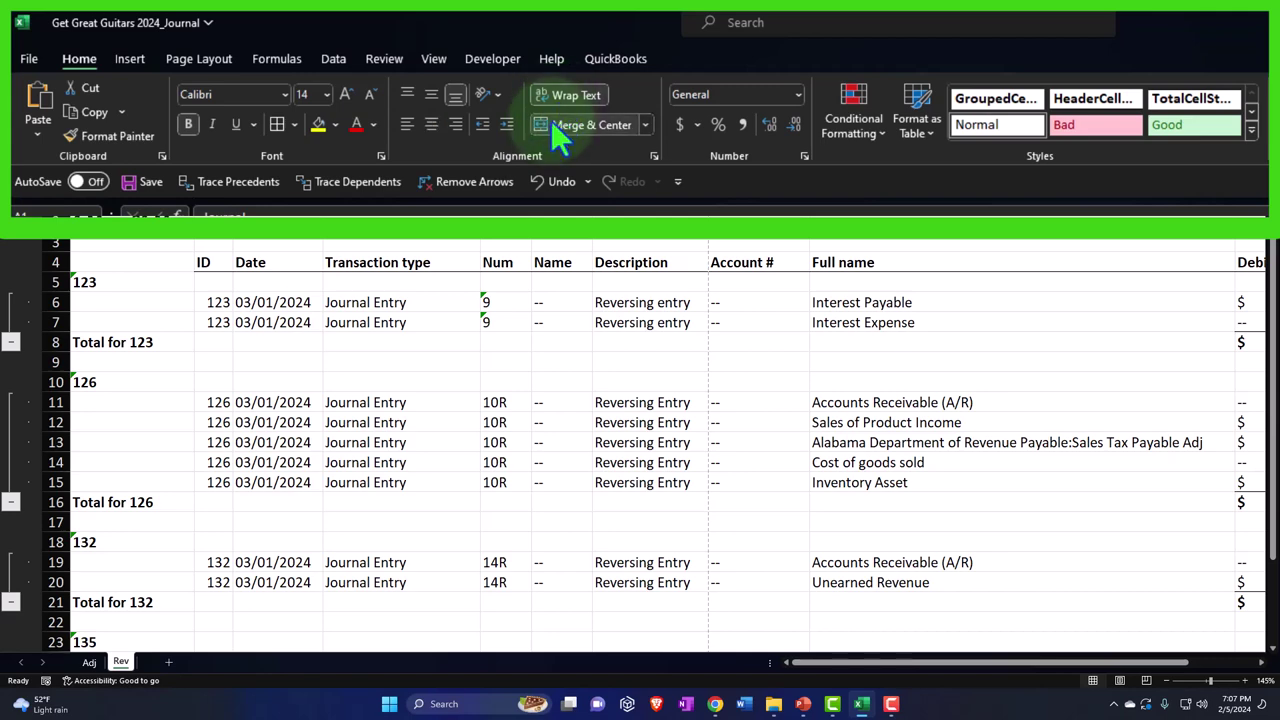
{"action": "key", "text": "Down"}
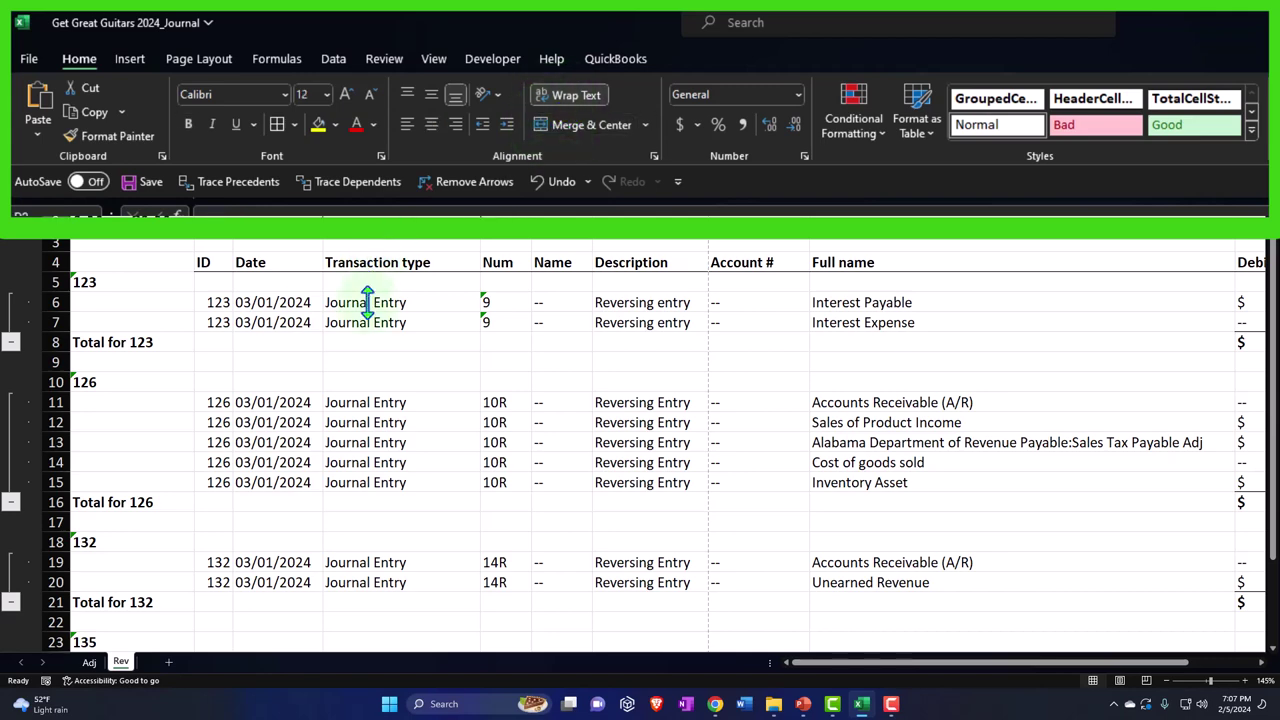
- Narrow the Transaction type column to about 10.63, then wrap and center the headers from ID to Credit in row 4
{"action": "left_click", "coordinate": [404, 322]}
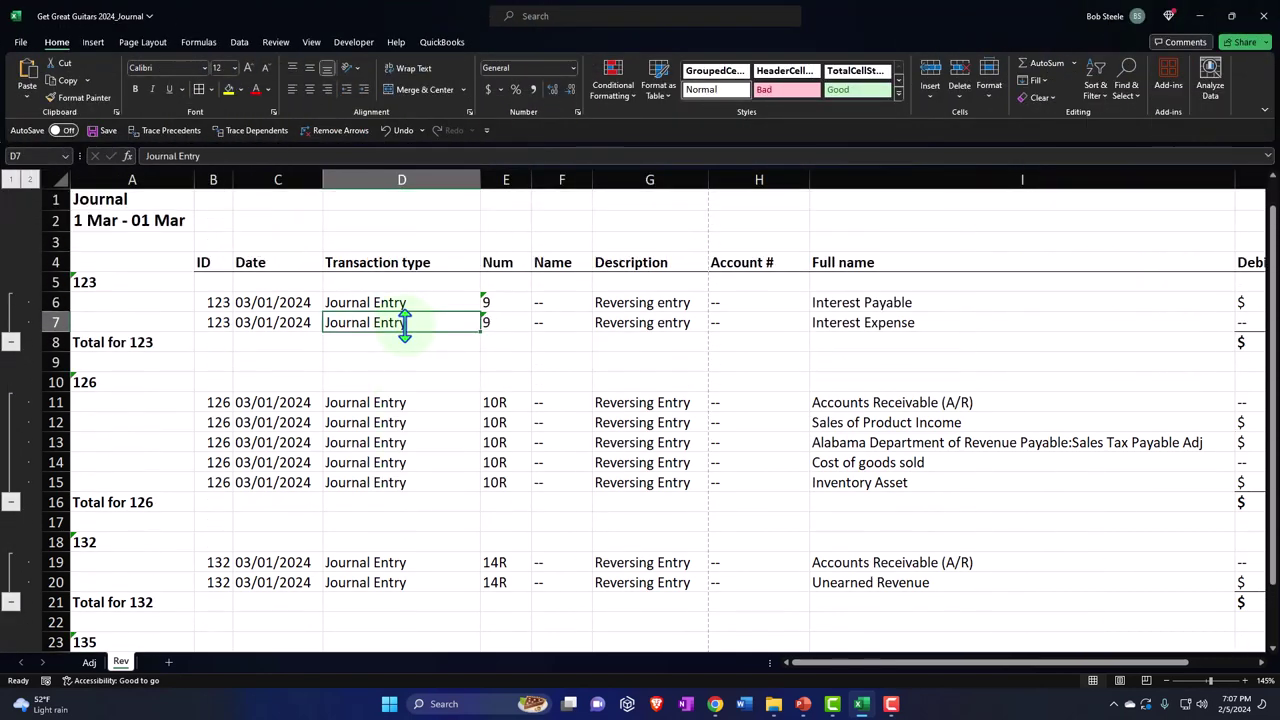
{"action": "left_click_drag", "start_coordinate": [480, 180], "coordinate": [400, 209]}
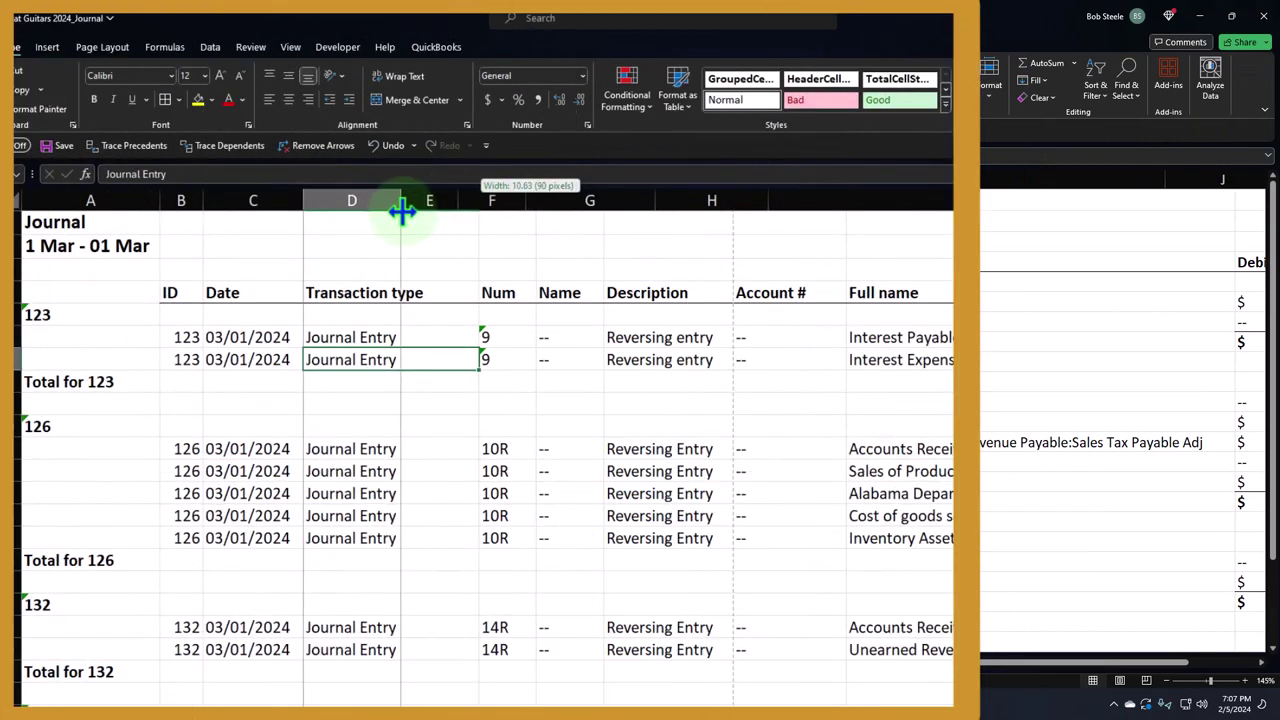
{"action": "left_click_drag", "start_coordinate": [186, 286], "coordinate": [1140, 270]}
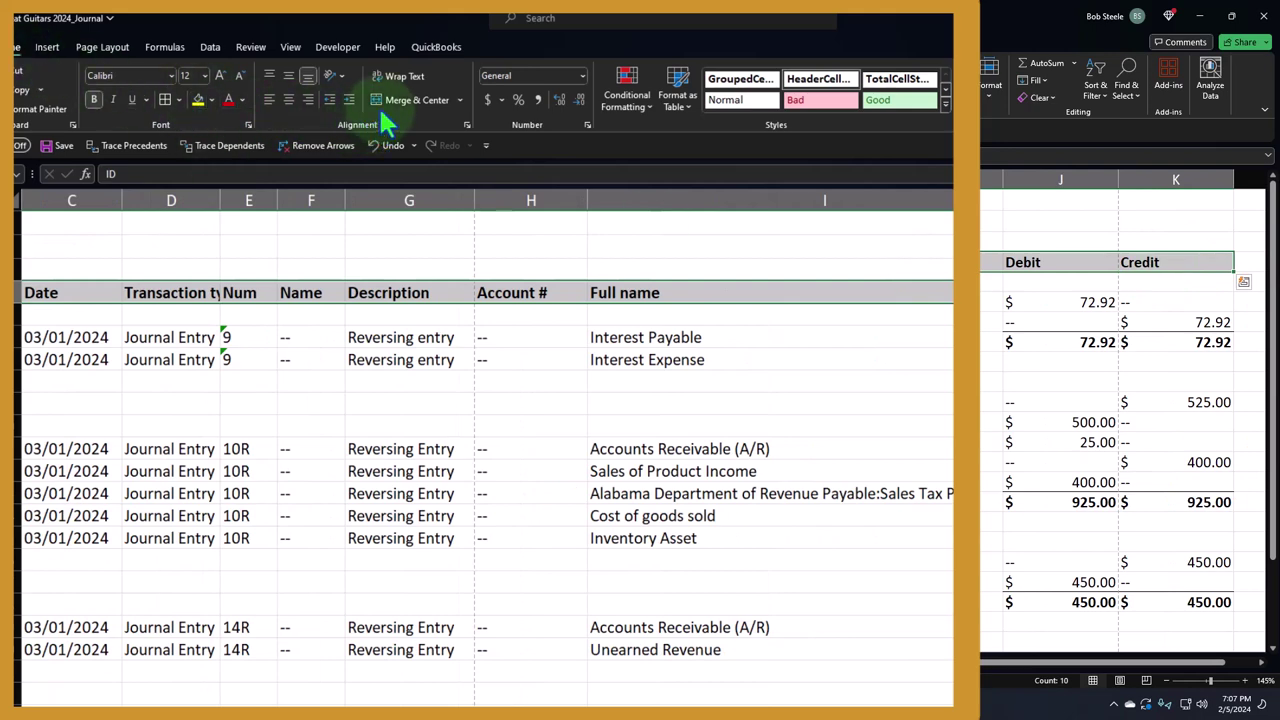
{"action": "left_click", "coordinate": [378, 74]}
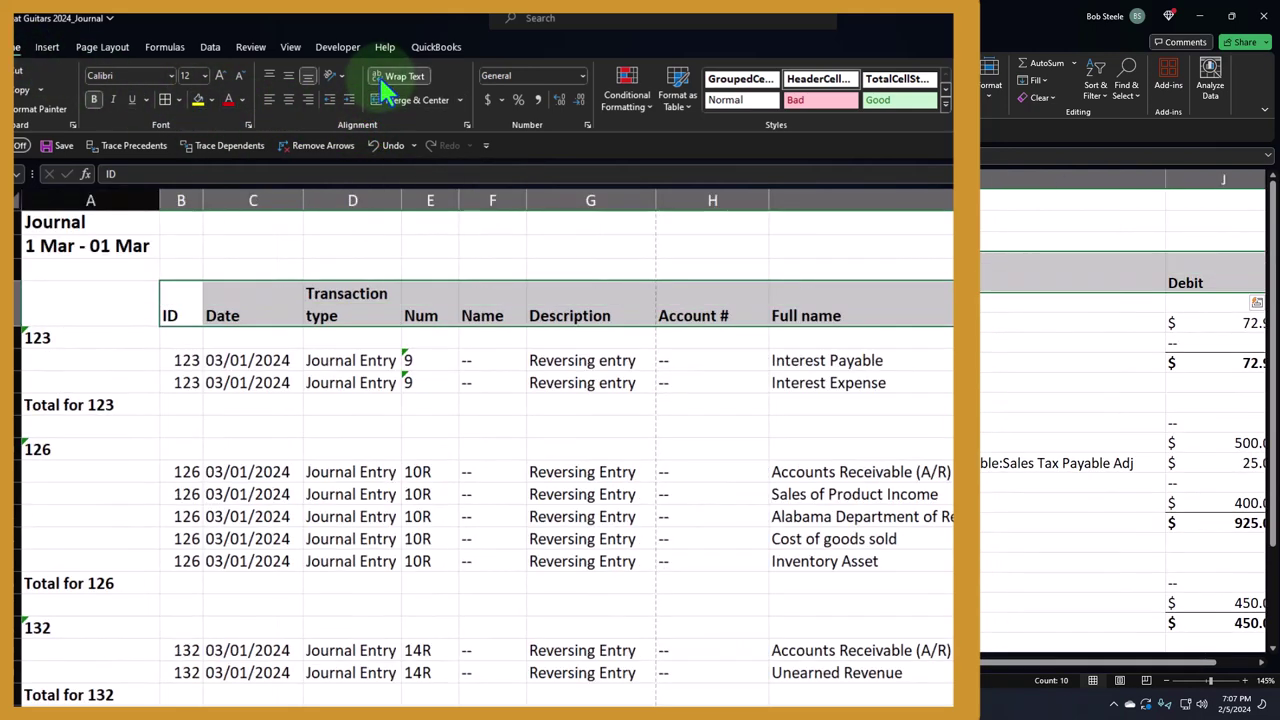
{"action": "left_click", "coordinate": [288, 100]}
{"action": "left_click", "coordinate": [372, 318]}
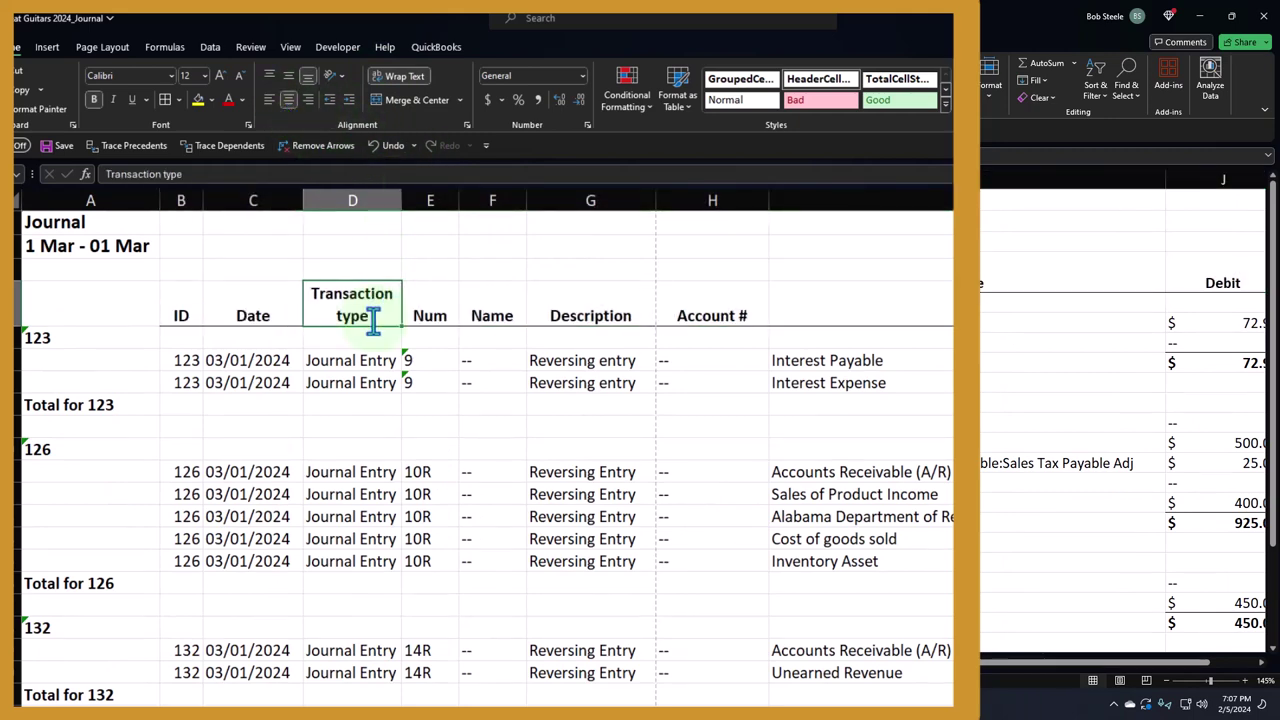
{"action": "key", "text": "Right"}
{"action": "key", "text": "Right"}
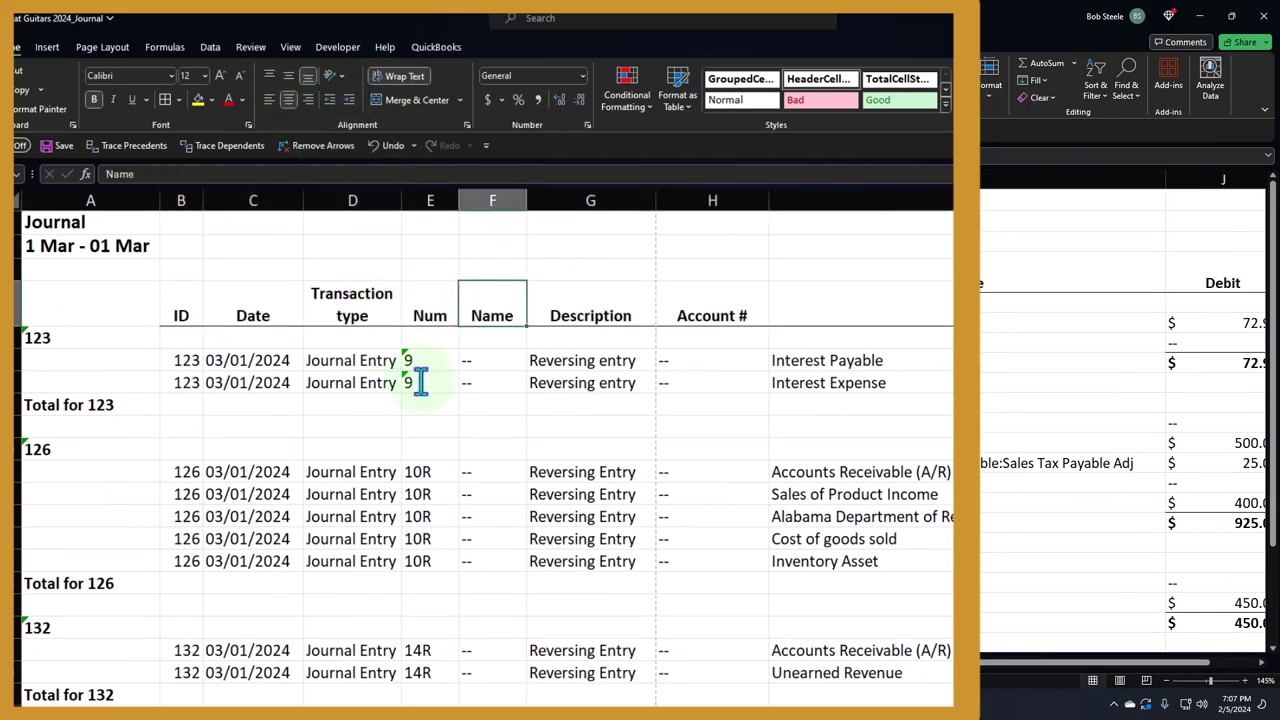
{"action": "scroll", "coordinate": [420, 380], "scroll_direction": "down", "scroll_amount": 3}
{"action": "scroll", "coordinate": [420, 380], "scroll_direction": "up", "scroll_amount": 3}
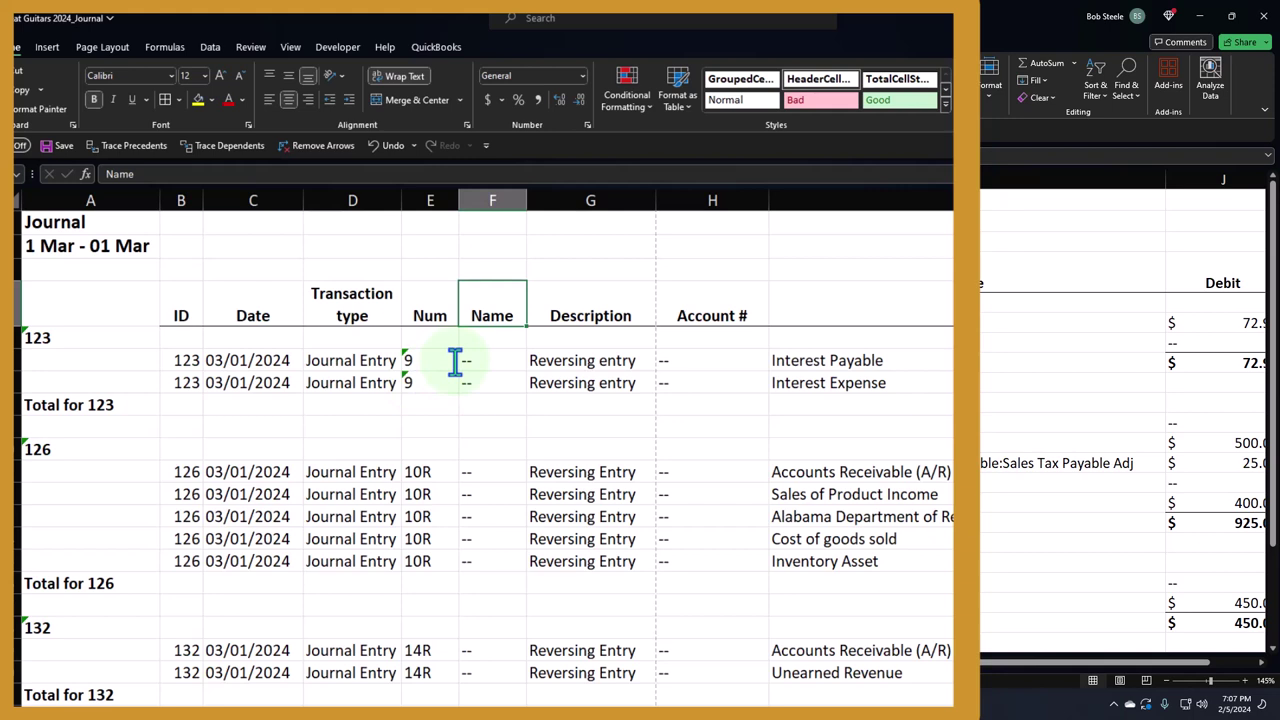
{"action": "type", "text": "a3"}
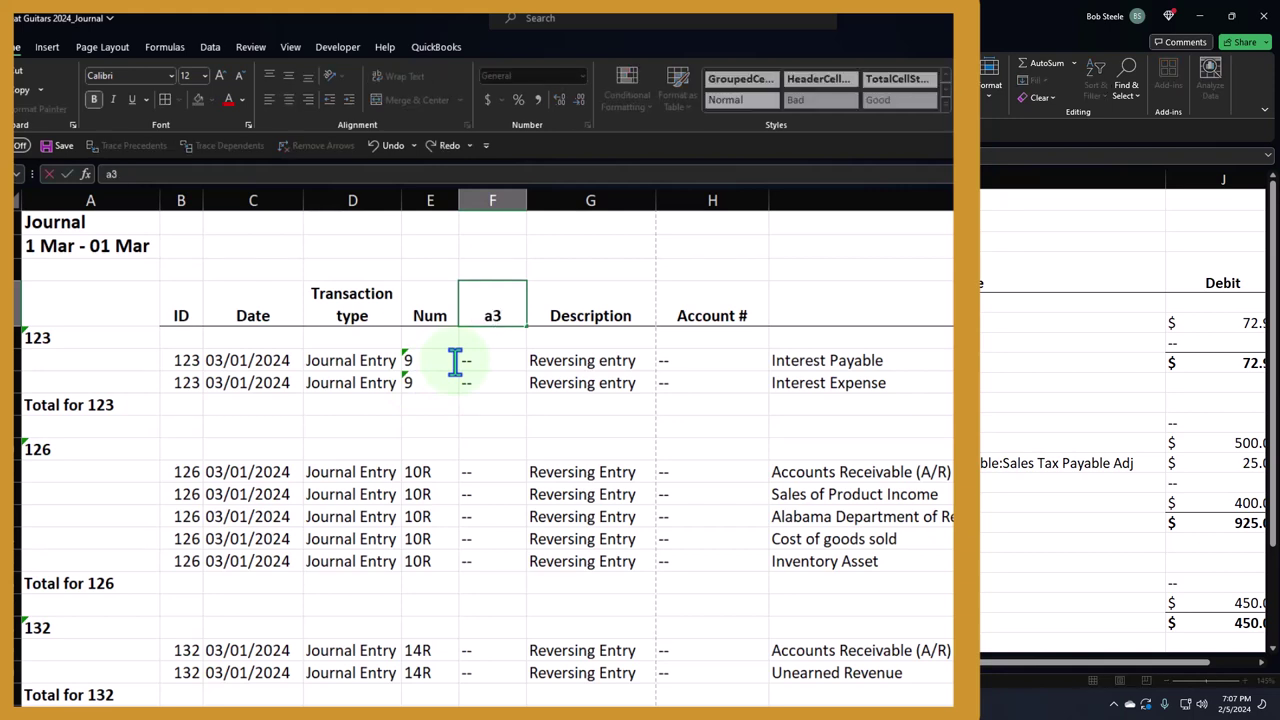
{"action": "key", "text": "Return"}
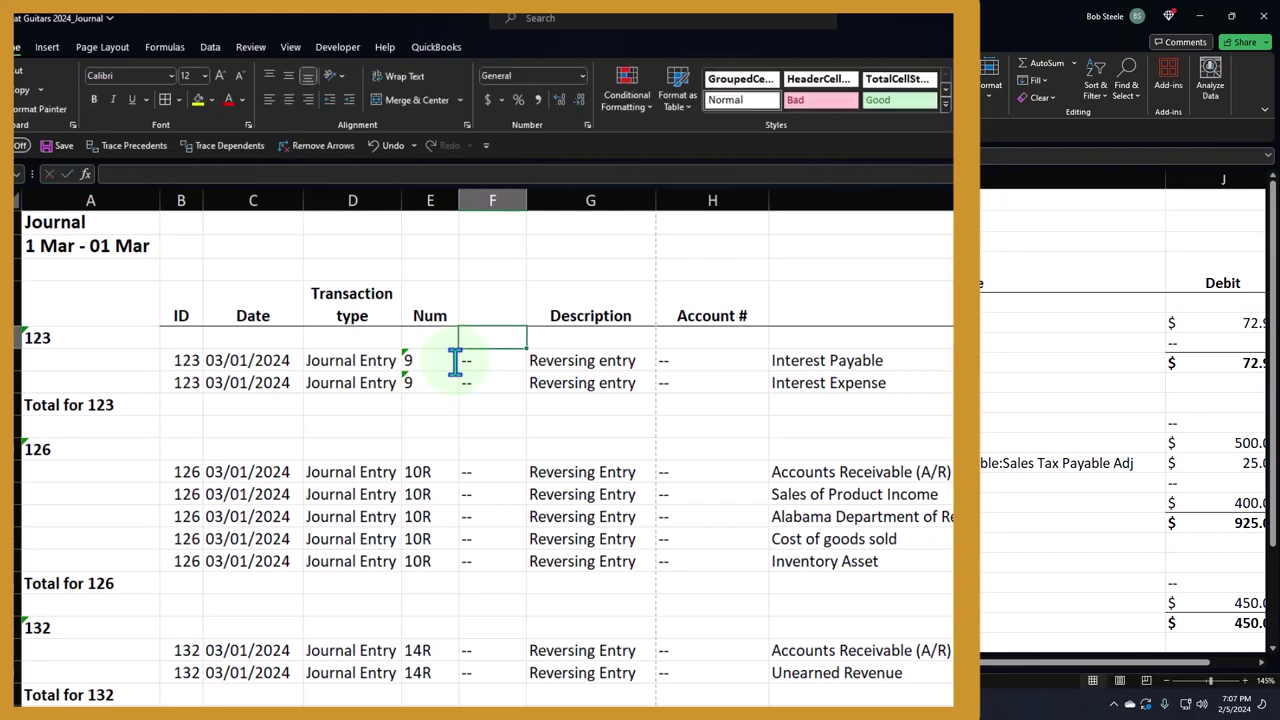
- Delete column F, which holds only dashes, between the Num and Description columns
{"action": "scroll", "coordinate": [469, 403], "scroll_direction": "down", "scroll_amount": 3}
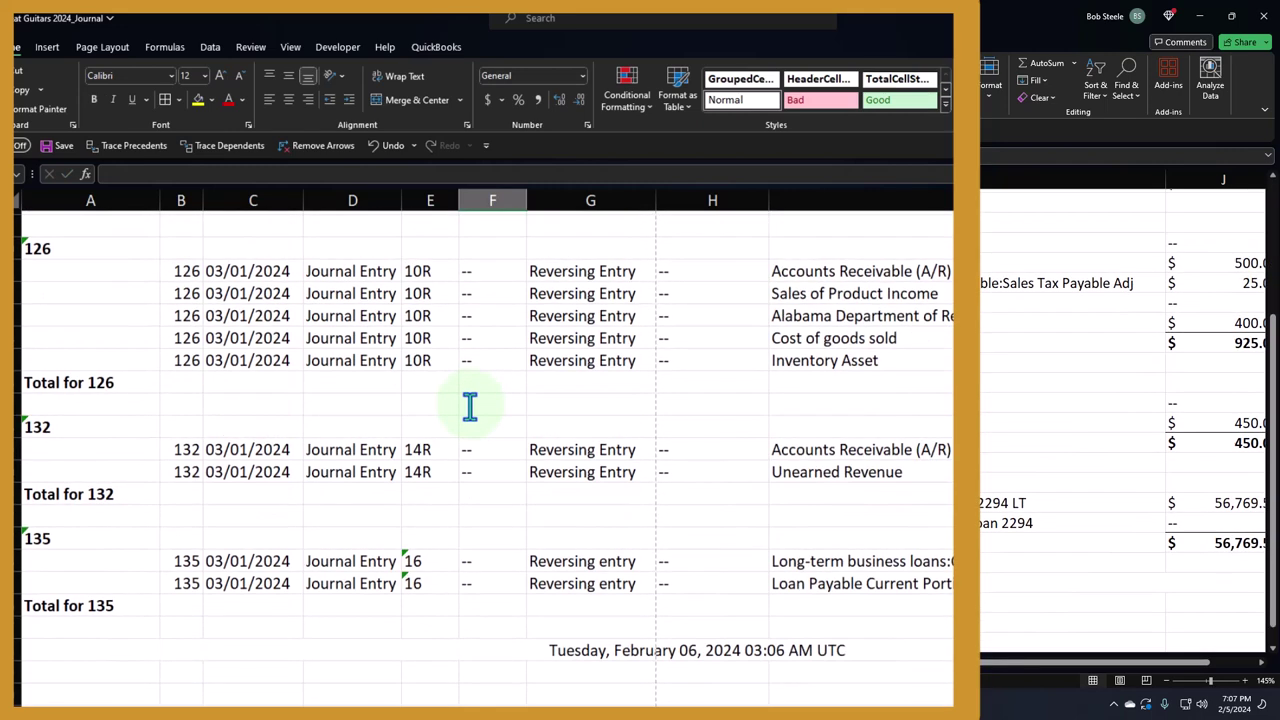
{"action": "scroll", "coordinate": [469, 403], "scroll_direction": "up", "scroll_amount": 3}
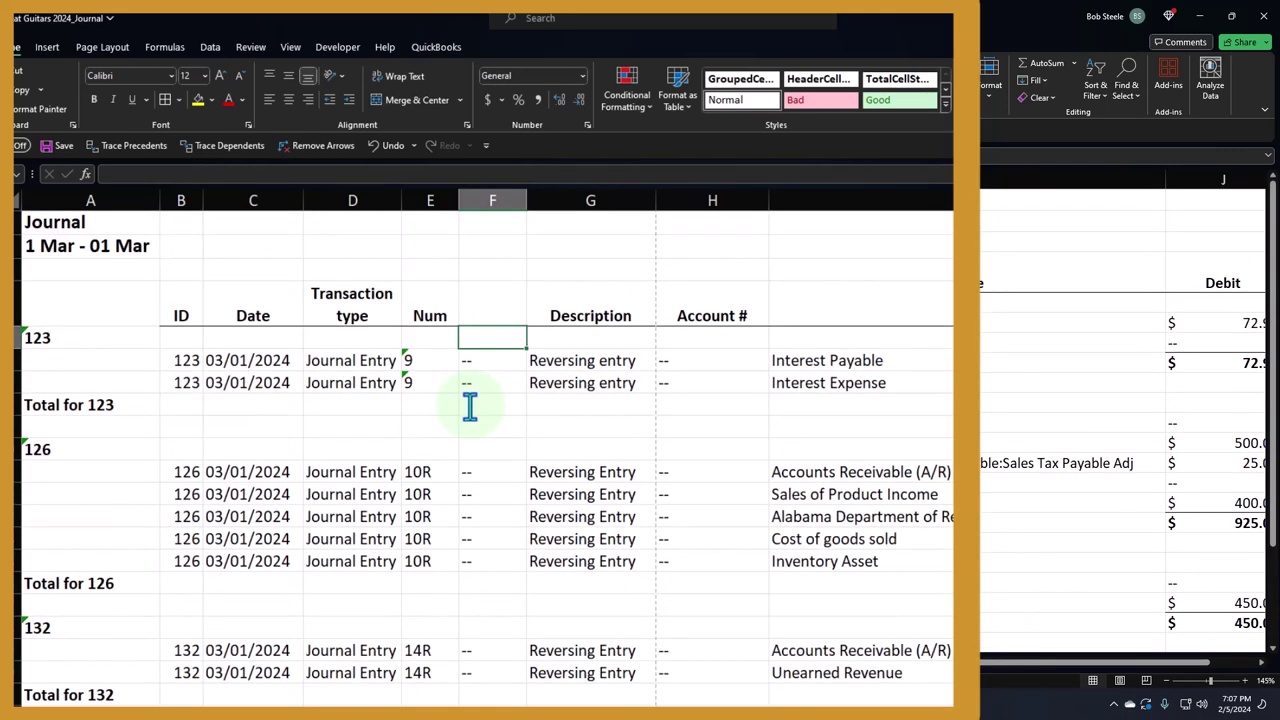
{"action": "left_click", "coordinate": [490, 201]}
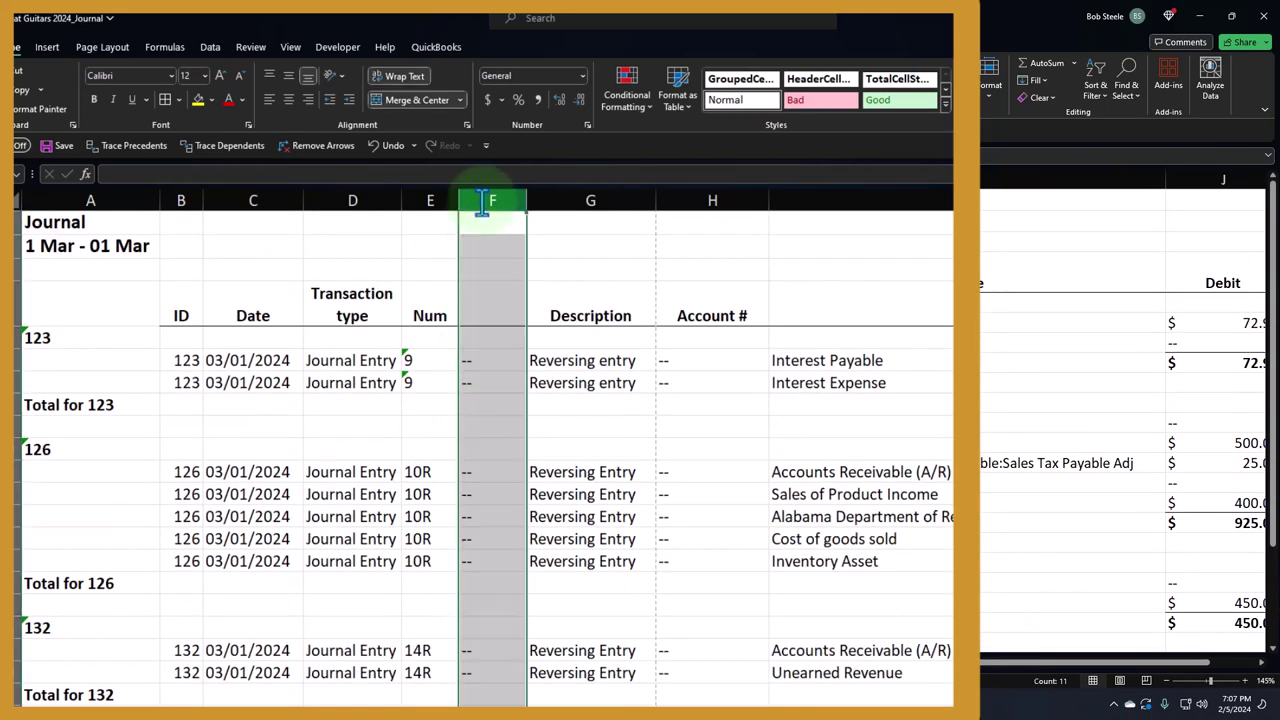
{"action": "right_click", "coordinate": [487, 305]}
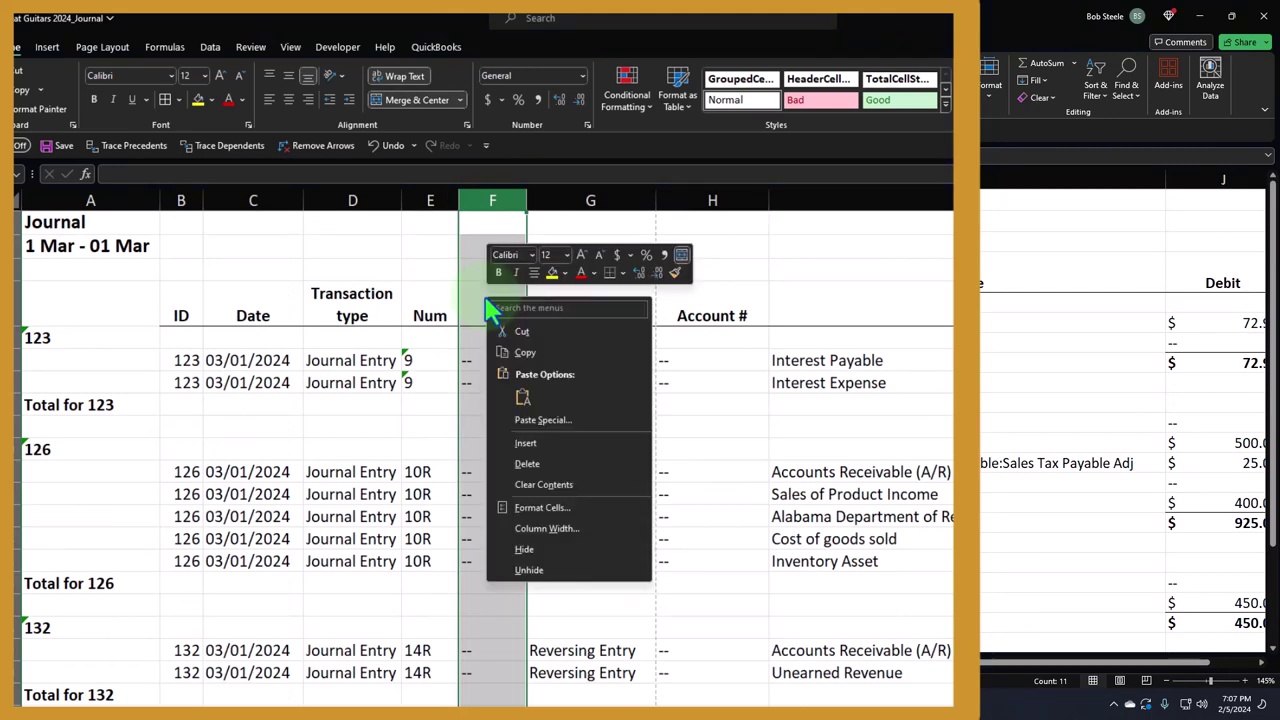
{"action": "left_click", "coordinate": [527, 464]}
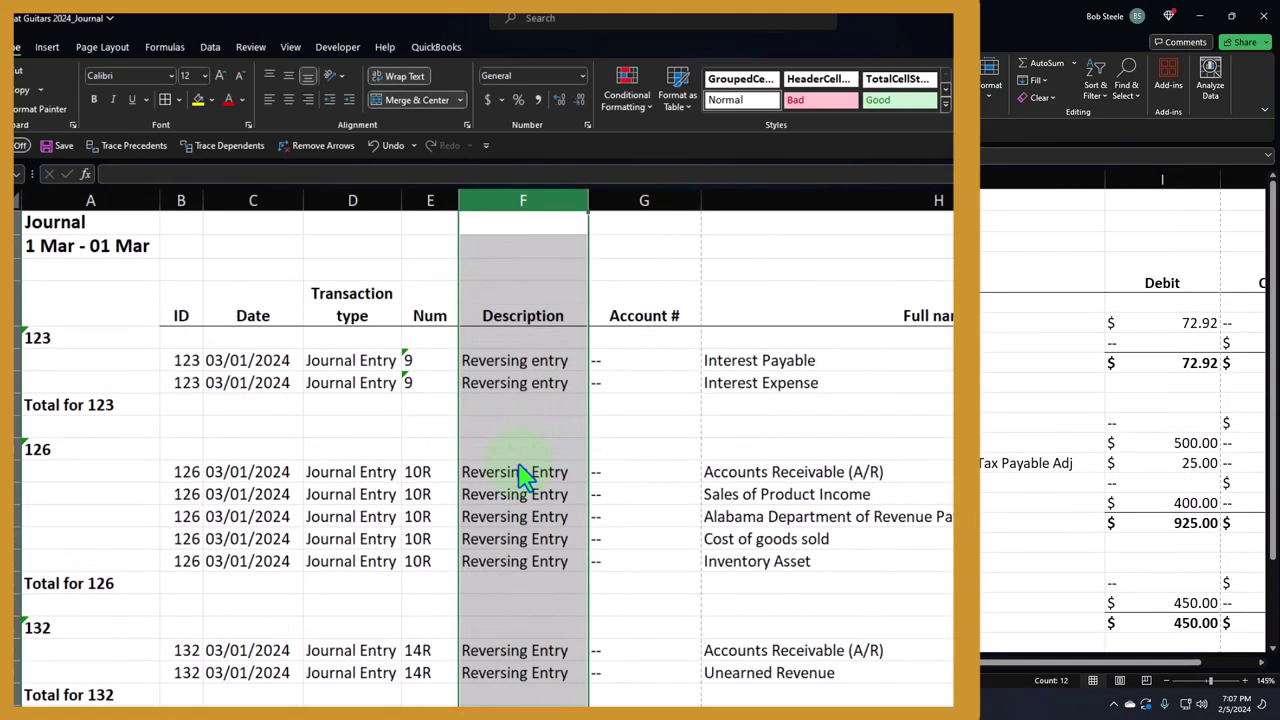
- Delete the Account # column between the Description and Full name columns
{"action": "left_click", "coordinate": [511, 345]}
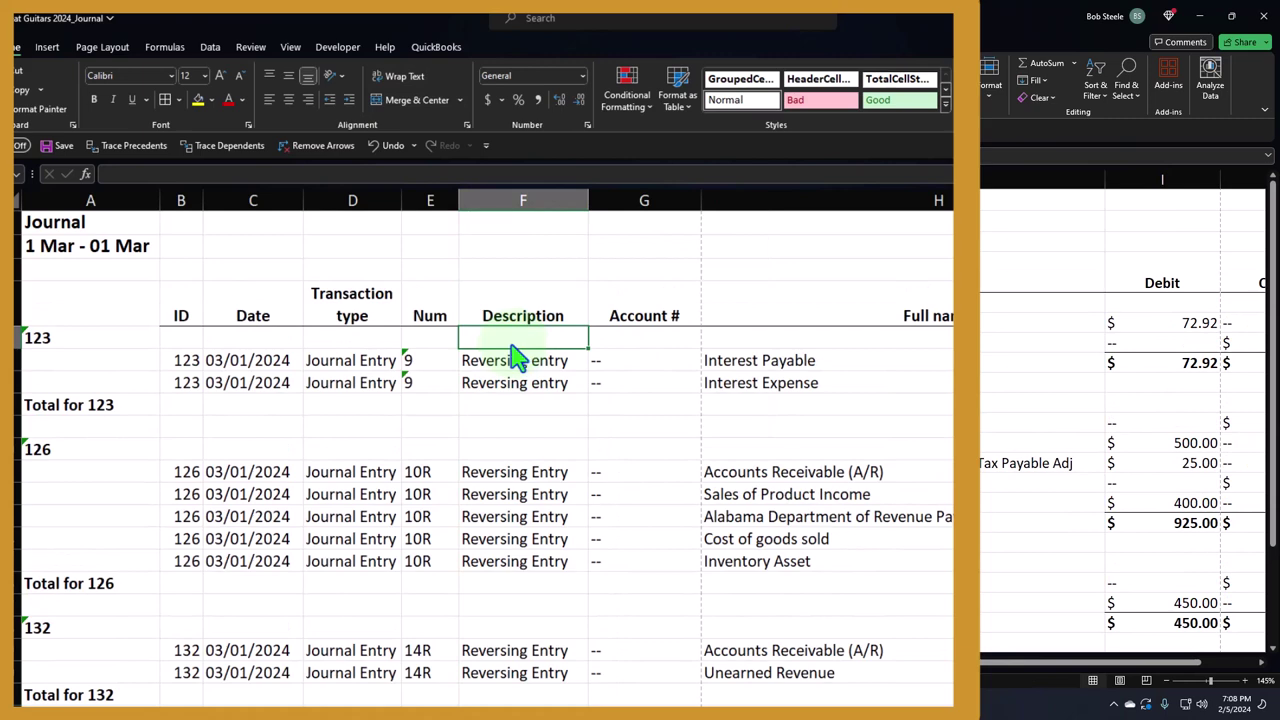
{"action": "scroll", "coordinate": [515, 355], "scroll_direction": "down", "scroll_amount": 2}
{"action": "scroll", "coordinate": [515, 355], "scroll_direction": "up", "scroll_amount": 2}
{"action": "scroll", "coordinate": [530, 375], "scroll_direction": "down", "scroll_amount": 2}
{"action": "scroll", "coordinate": [548, 398], "scroll_direction": "up", "scroll_amount": 2}
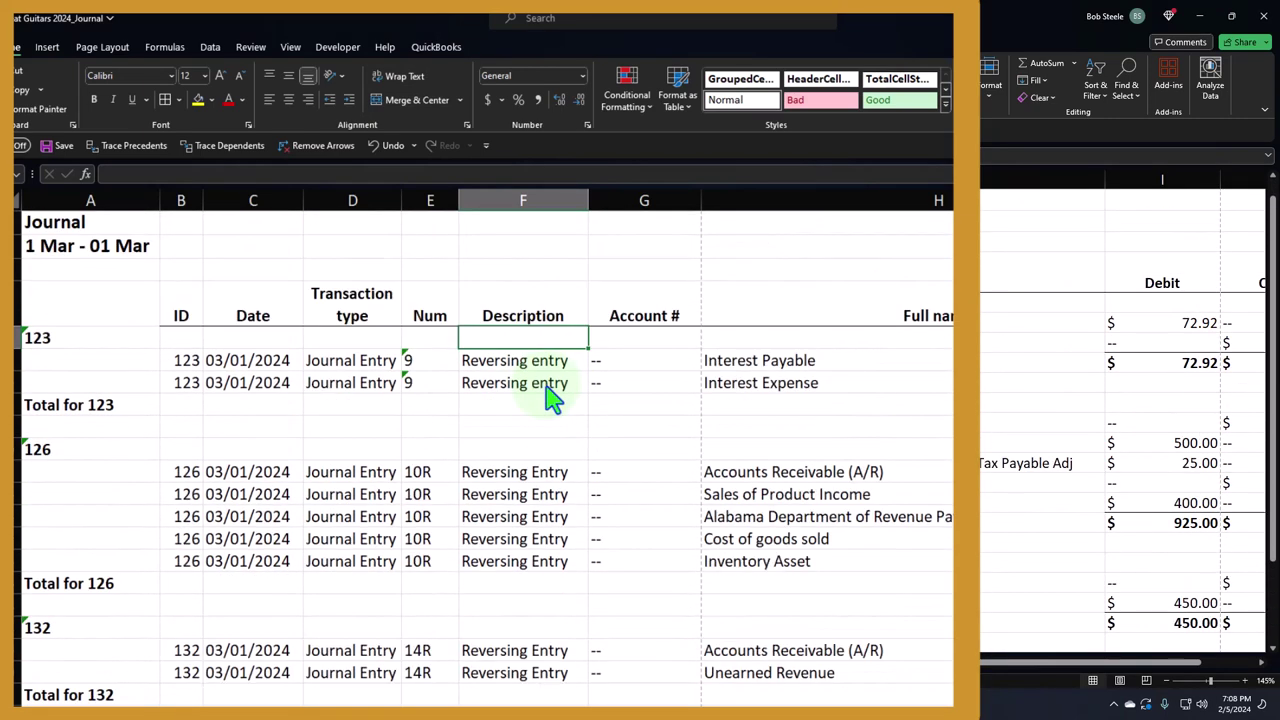
{"action": "left_click", "coordinate": [645, 201]}
{"action": "right_click", "coordinate": [620, 415]}
{"action": "left_click", "coordinate": [641, 534]}
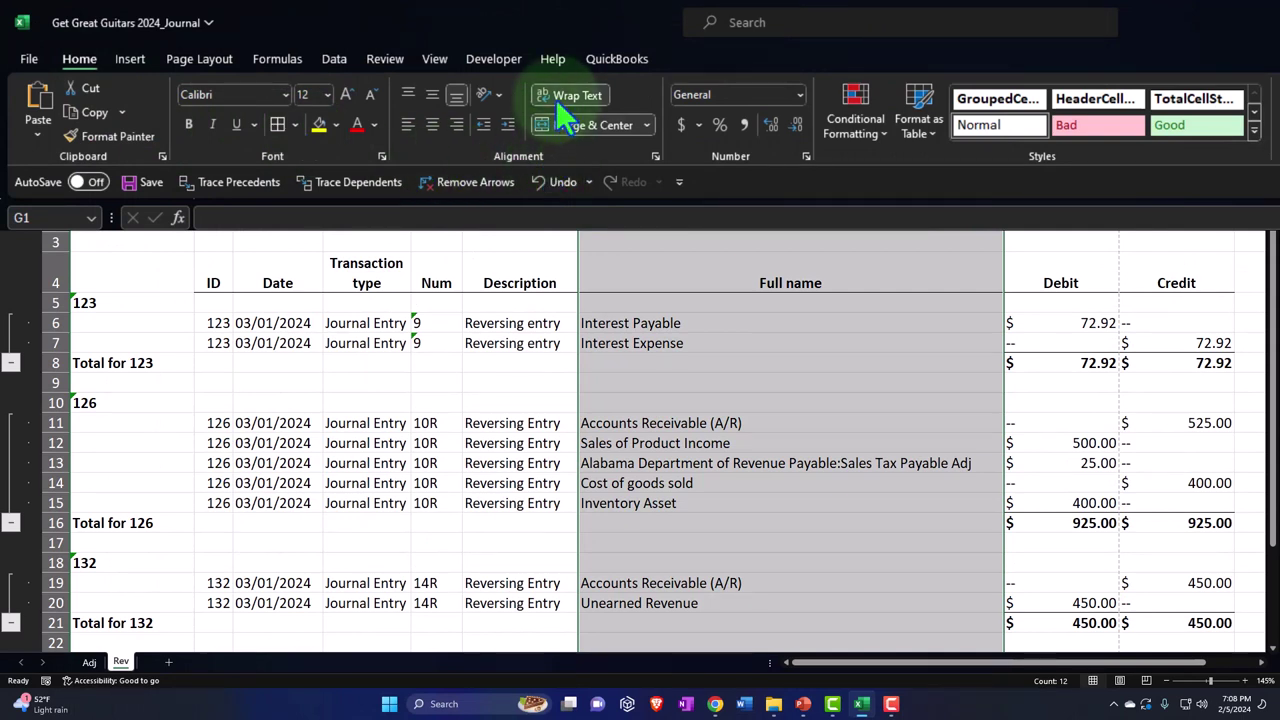
- Narrow the Full name column with its text wrapped, and auto-fit the heights of rows 5 to 25
{"action": "left_click", "coordinate": [848, 326]}
{"action": "left_click_drag", "start_coordinate": [1003, 240], "coordinate": [747, 240]}
{"action": "left_click_drag", "start_coordinate": [55, 303], "coordinate": [55, 571]}
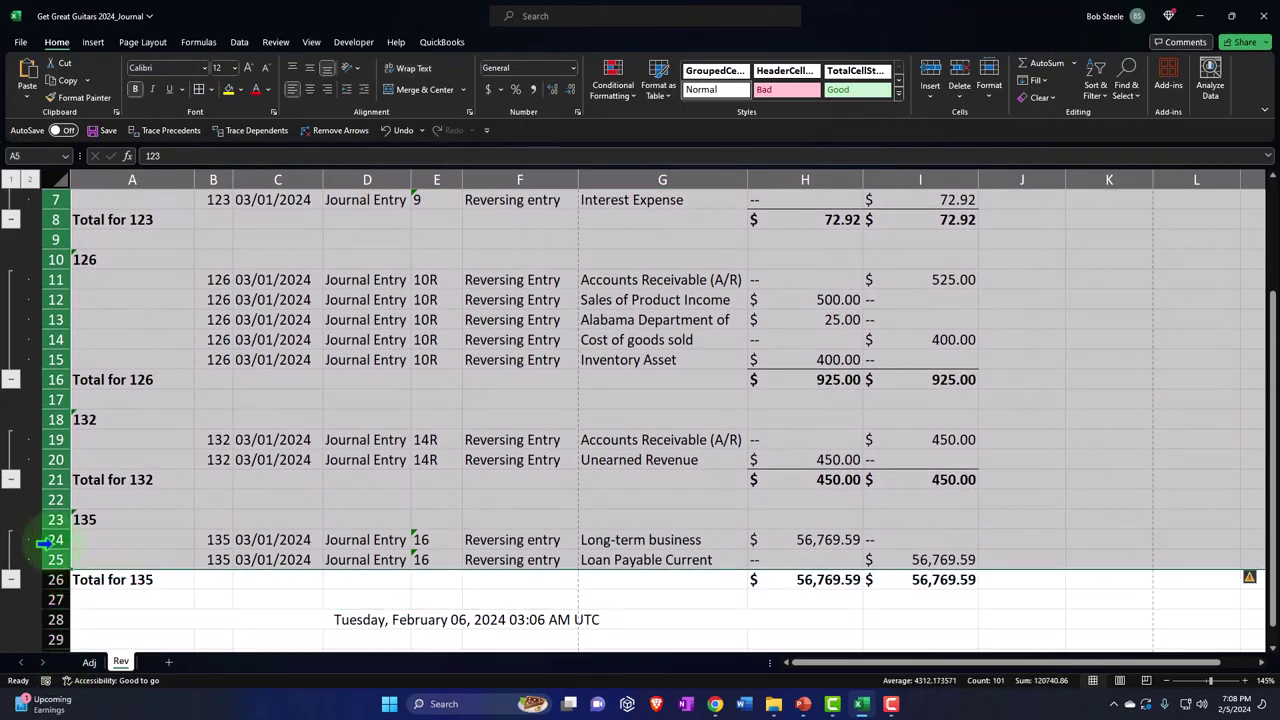
{"action": "double_click", "coordinate": [52, 570]}
{"action": "left_click", "coordinate": [645, 460]}
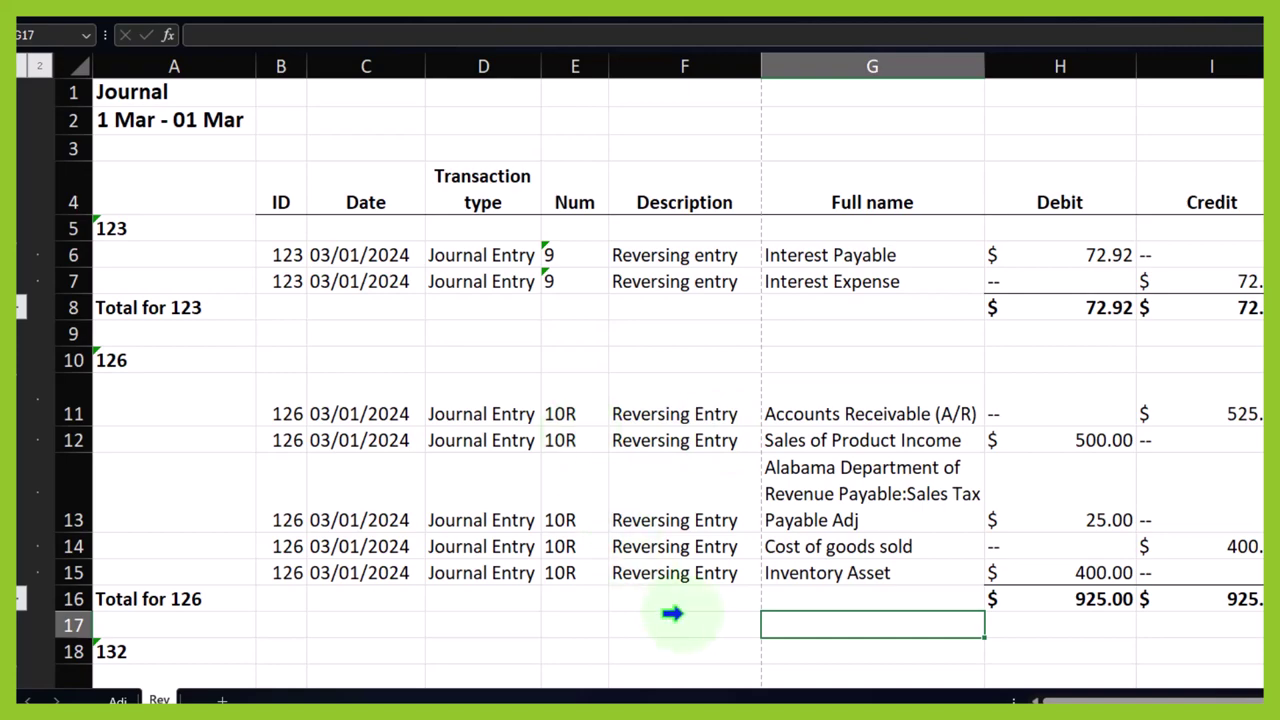
- Check the Adj sheet's formatting and apply all borders to A5:I26 on the Rev sheet to match
{"action": "left_click", "coordinate": [118, 699]}
{"action": "scroll", "coordinate": [380, 428], "scroll_direction": "up", "scroll_amount": 9}
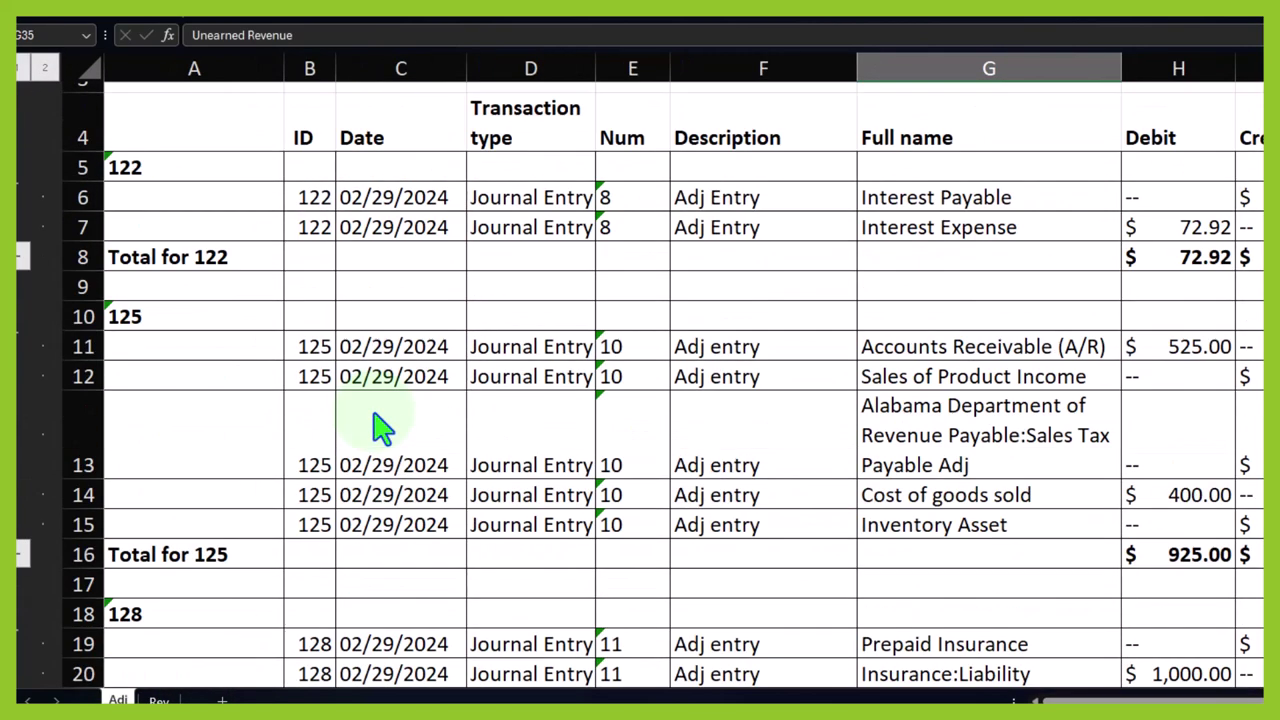
{"action": "left_click", "coordinate": [159, 699]}
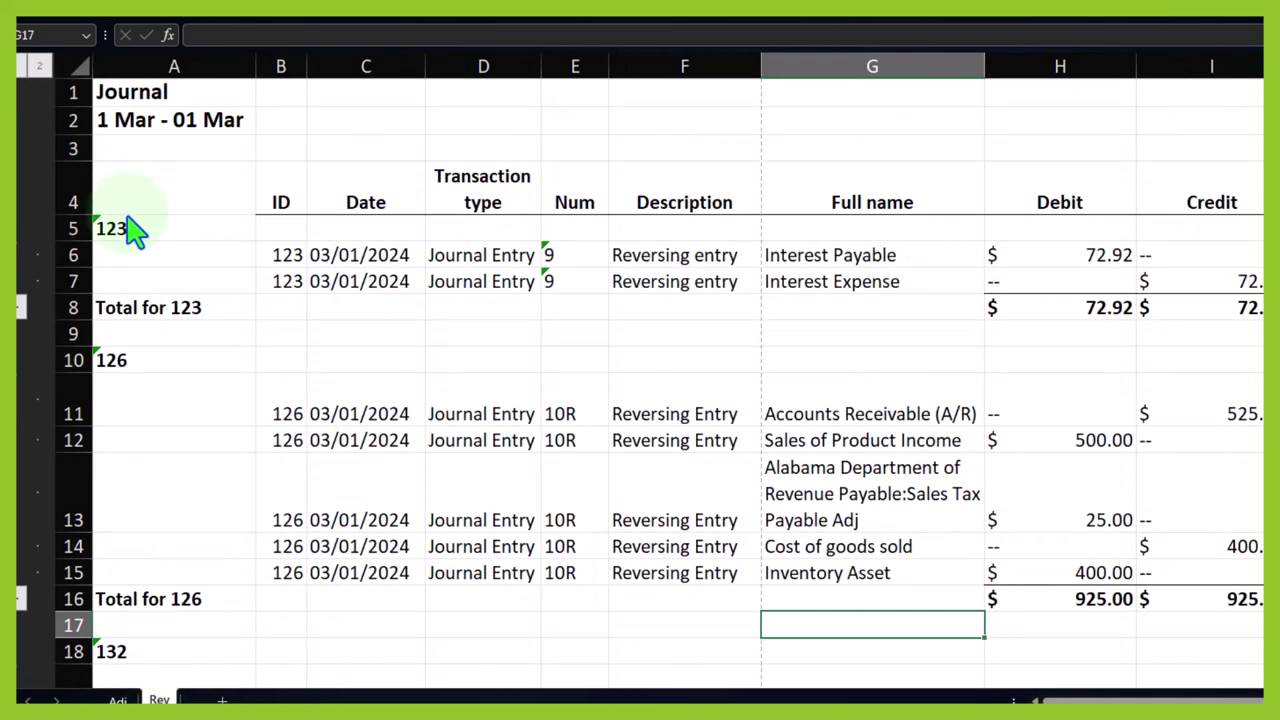
{"action": "left_click_drag", "start_coordinate": [114, 229], "coordinate": [1220, 632]}
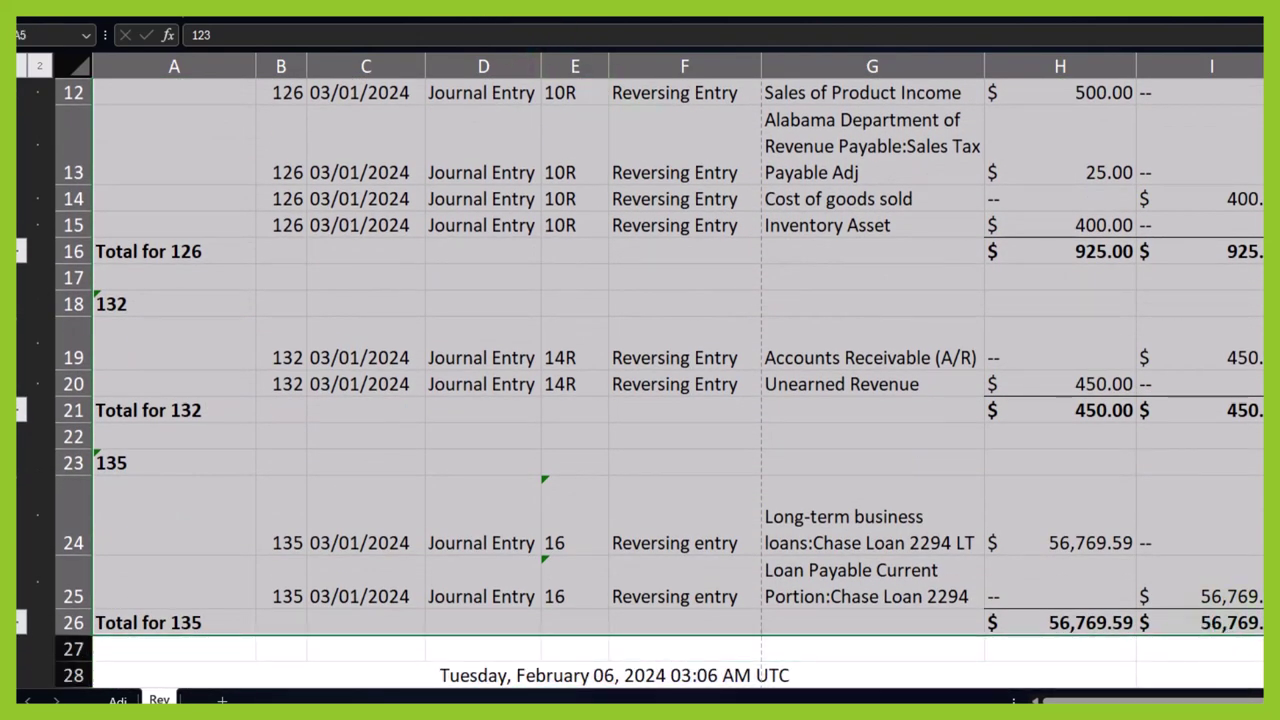
{"action": "scroll", "coordinate": [700, 380], "scroll_direction": "up", "scroll_amount": 4}
{"action": "scroll", "coordinate": [300, 95], "scroll_direction": "down", "scroll_amount": 3}
{"action": "scroll", "coordinate": [300, 95], "scroll_direction": "down", "scroll_amount": 2}
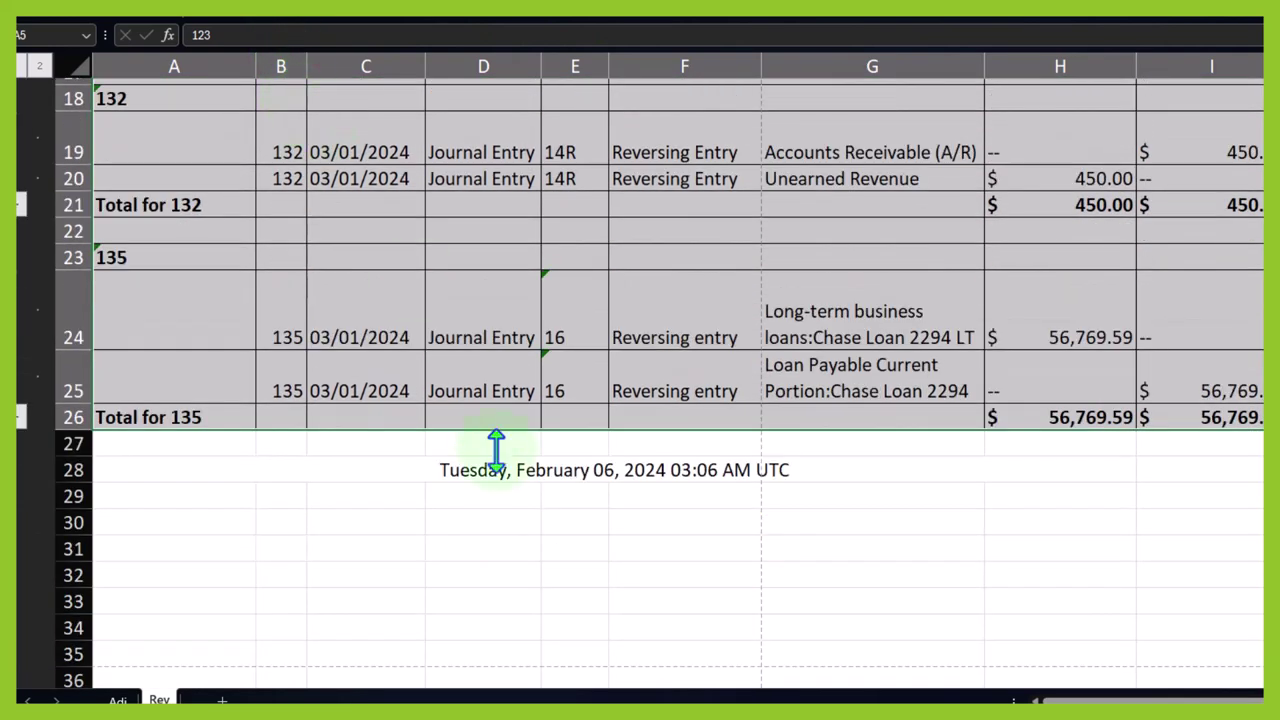
- Delete rows 28 to 31 with the report timestamp below the Rev sheet's last entry
{"action": "left_click_drag", "start_coordinate": [72, 469], "coordinate": [75, 552]}
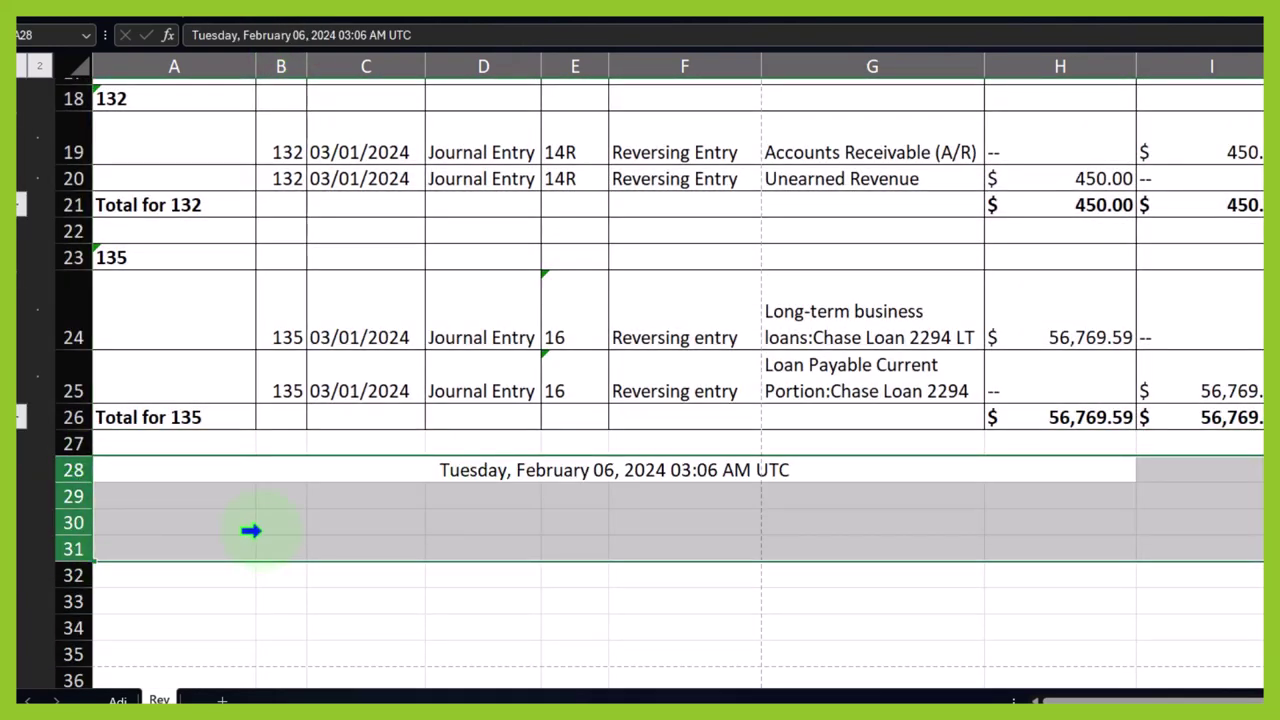
{"action": "right_click", "coordinate": [251, 529]}
{"action": "left_click", "coordinate": [310, 391]}
{"action": "scroll", "coordinate": [391, 369], "scroll_direction": "up", "scroll_amount": 6}
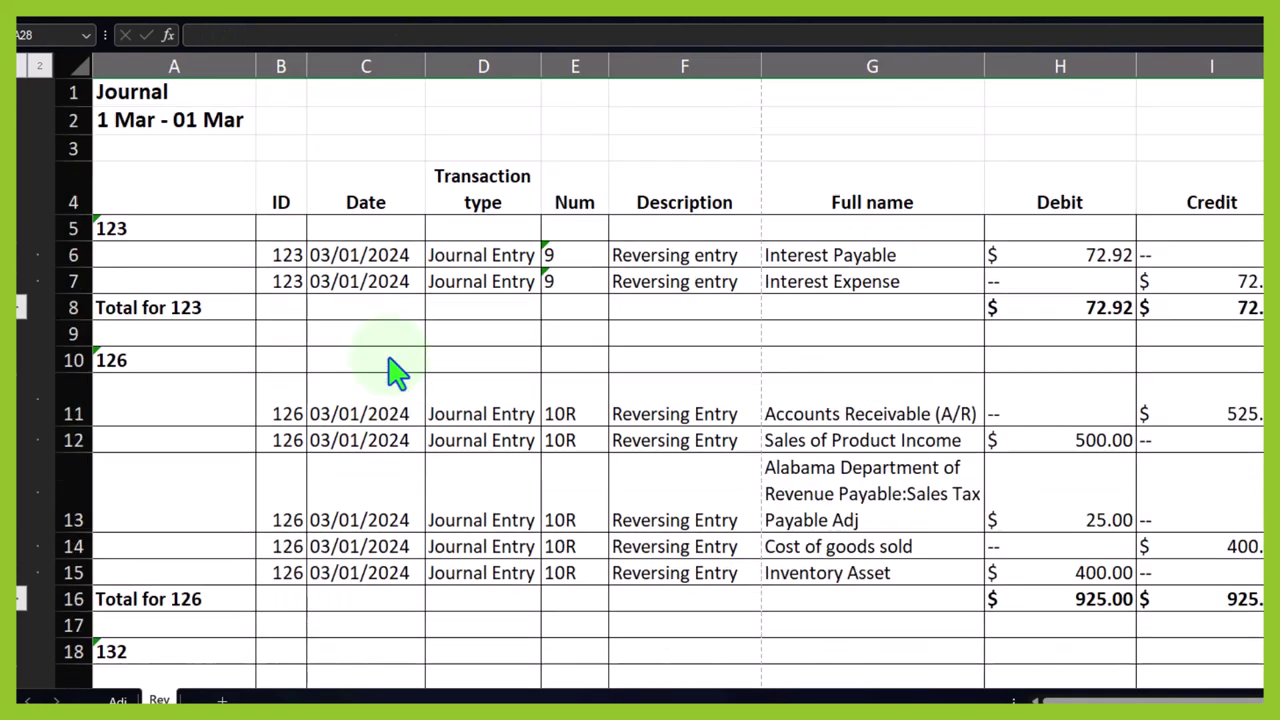
- Compare the interest adjusting entry 122 on the Adj sheet with its reversing entry 123 in rows 6 to 8 of the Rev sheet
{"action": "left_click", "coordinate": [432, 312]}
{"action": "left_click", "coordinate": [118, 700]}
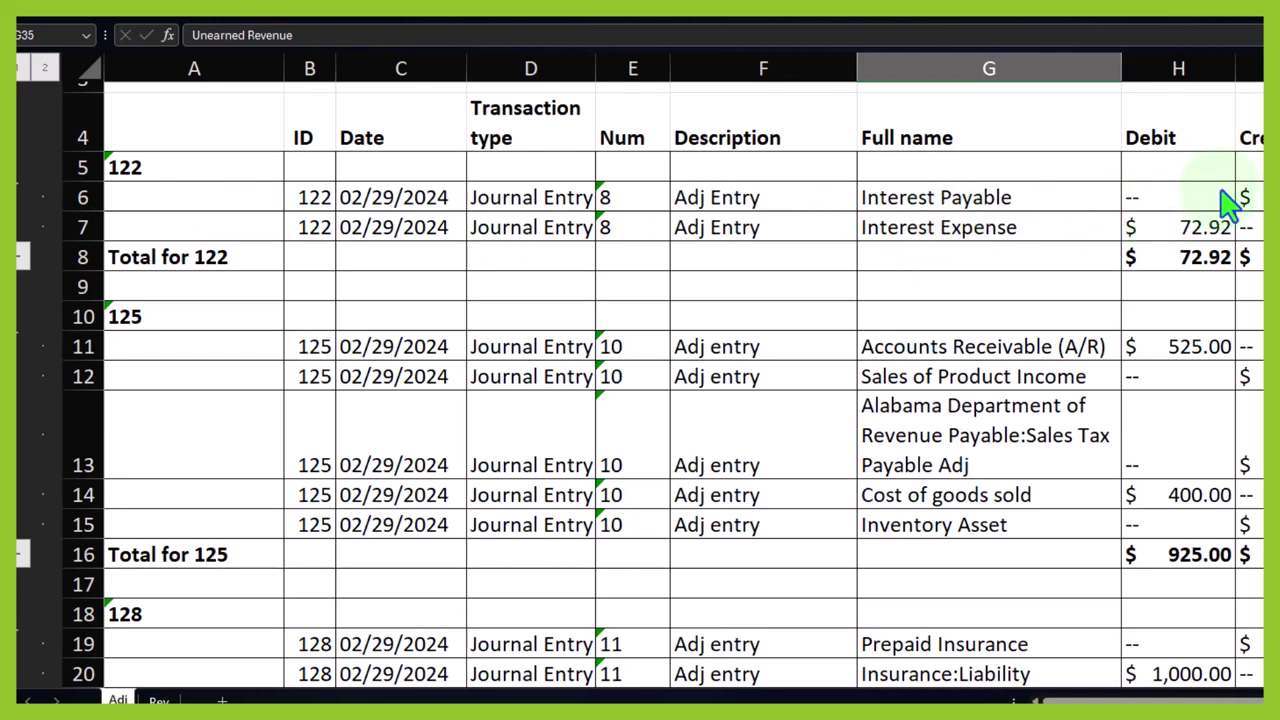
{"action": "left_click", "coordinate": [159, 700]}
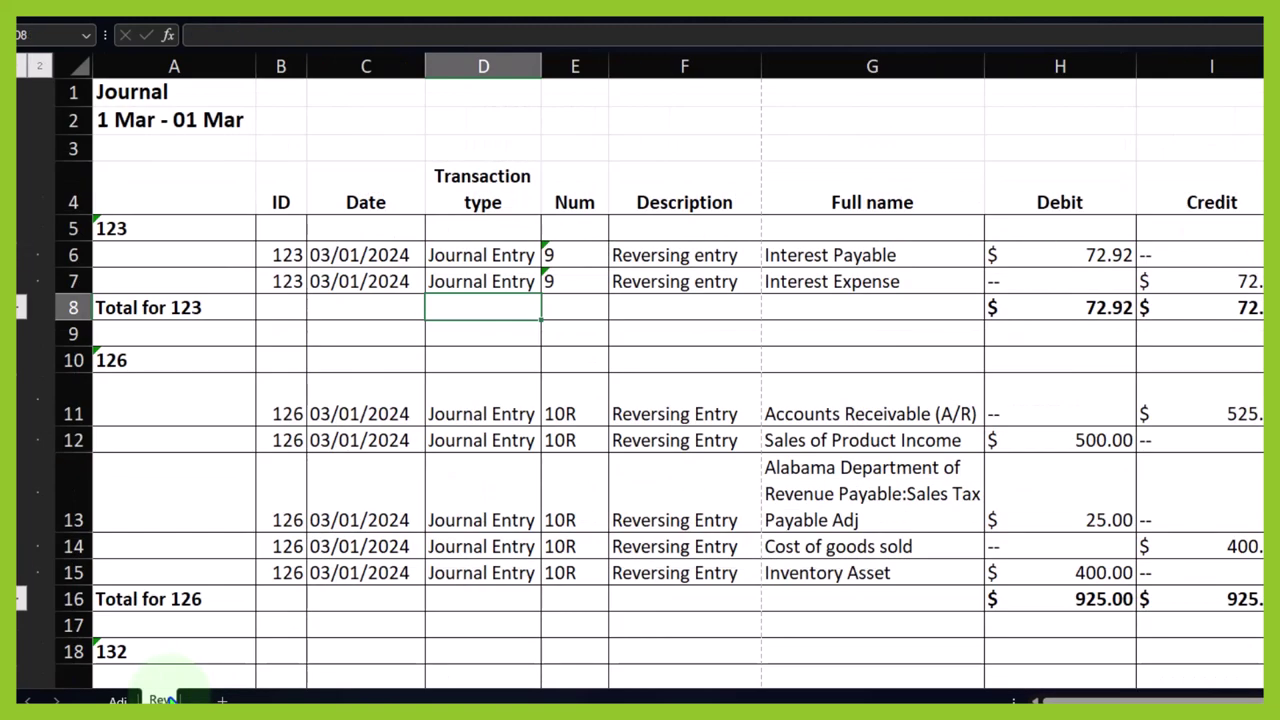
{"action": "left_click_drag", "start_coordinate": [171, 257], "coordinate": [1231, 312]}
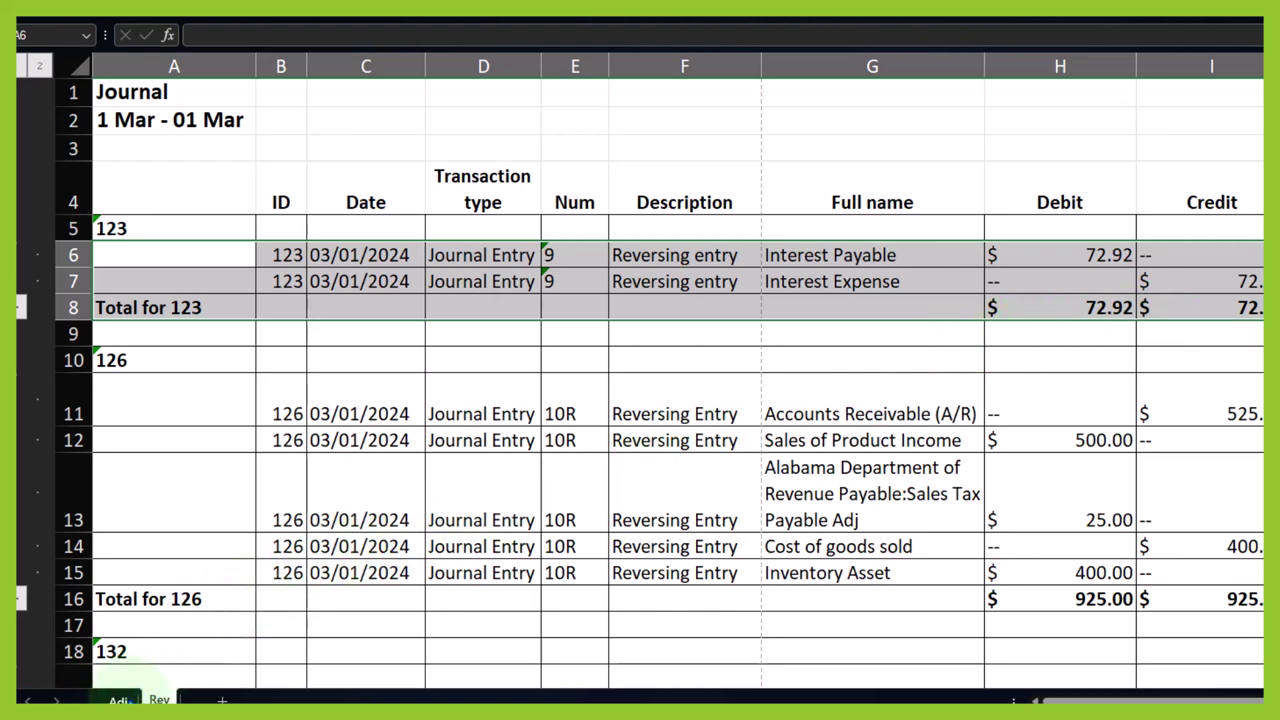
- Compare the accounts receivable and inventory adjusting entry 125 in Adj rows 11 to 16 with reversing entry 126 on the Rev sheet
{"action": "left_click", "coordinate": [118, 699]}
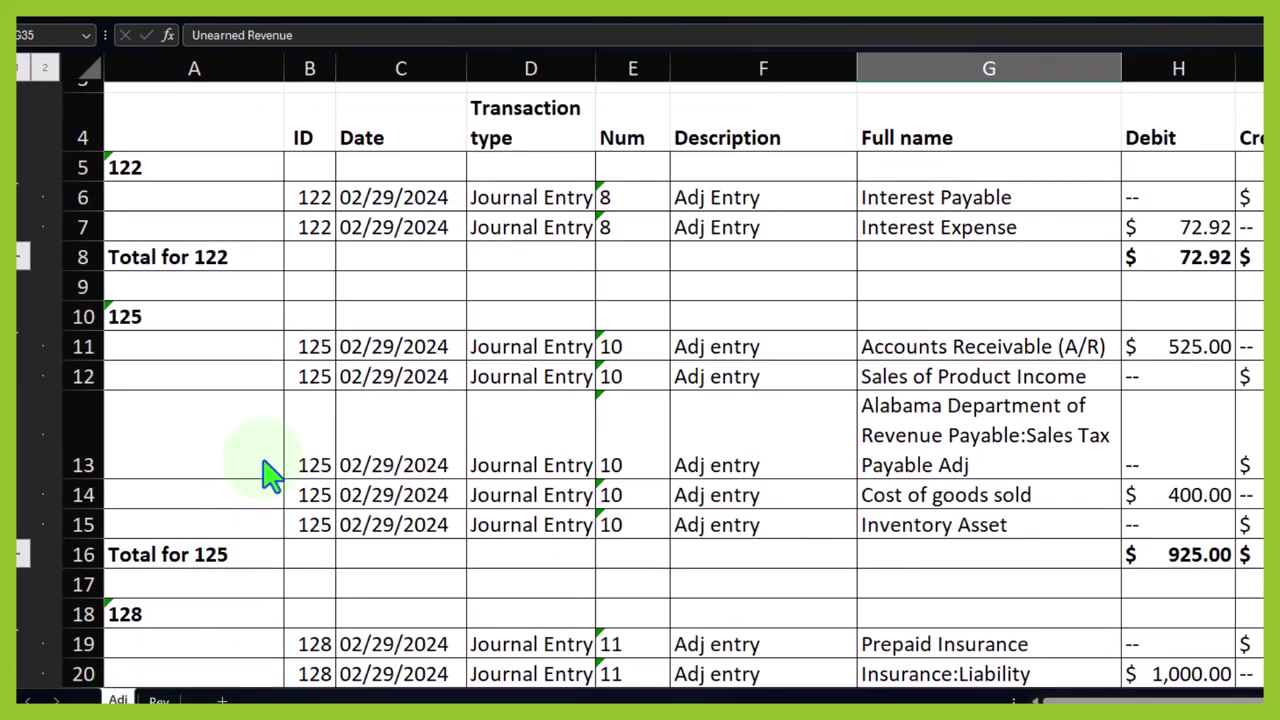
{"action": "left_click_drag", "start_coordinate": [320, 352], "coordinate": [1262, 565]}
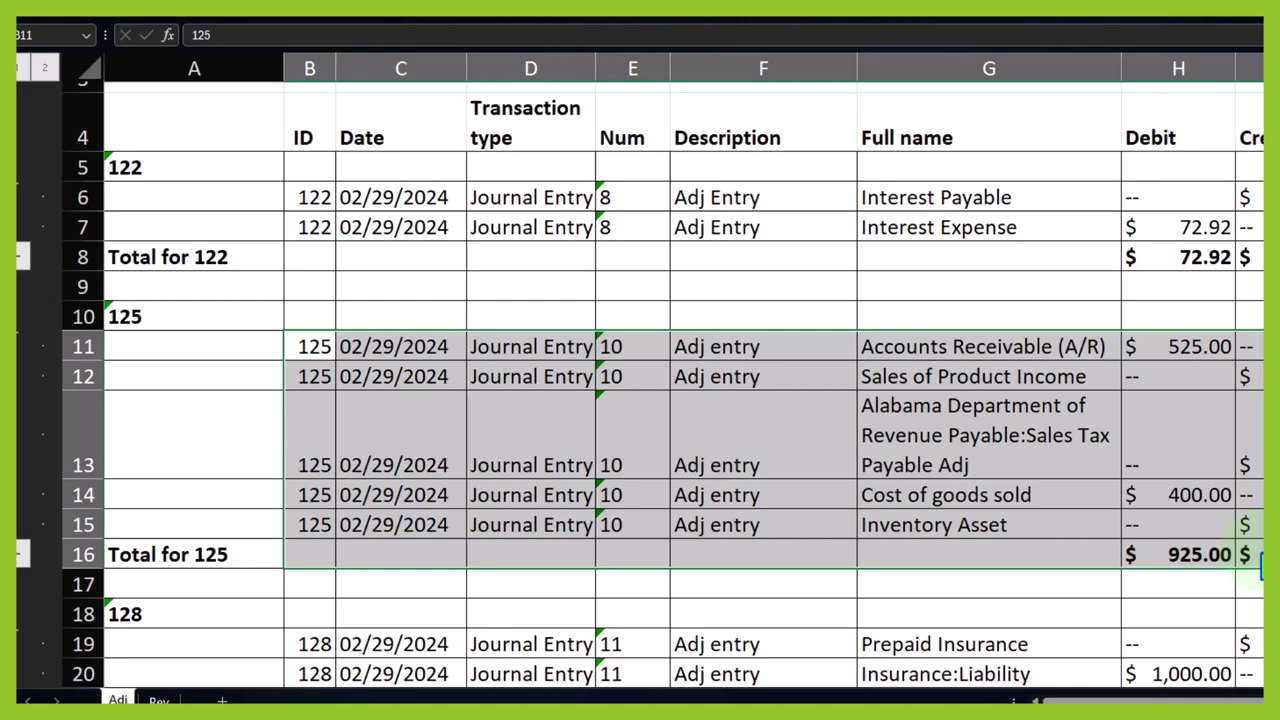
{"action": "left_click", "coordinate": [162, 699]}
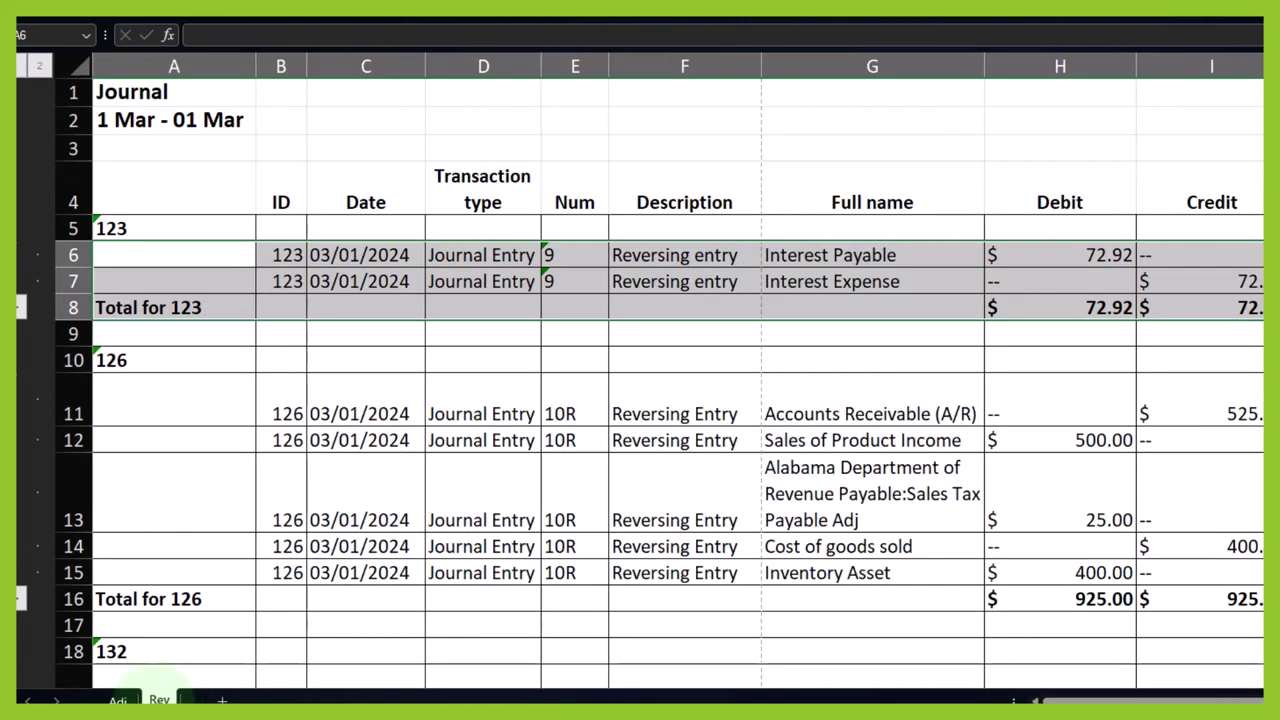
{"action": "scroll", "coordinate": [300, 595], "scroll_direction": "down", "scroll_amount": 2}
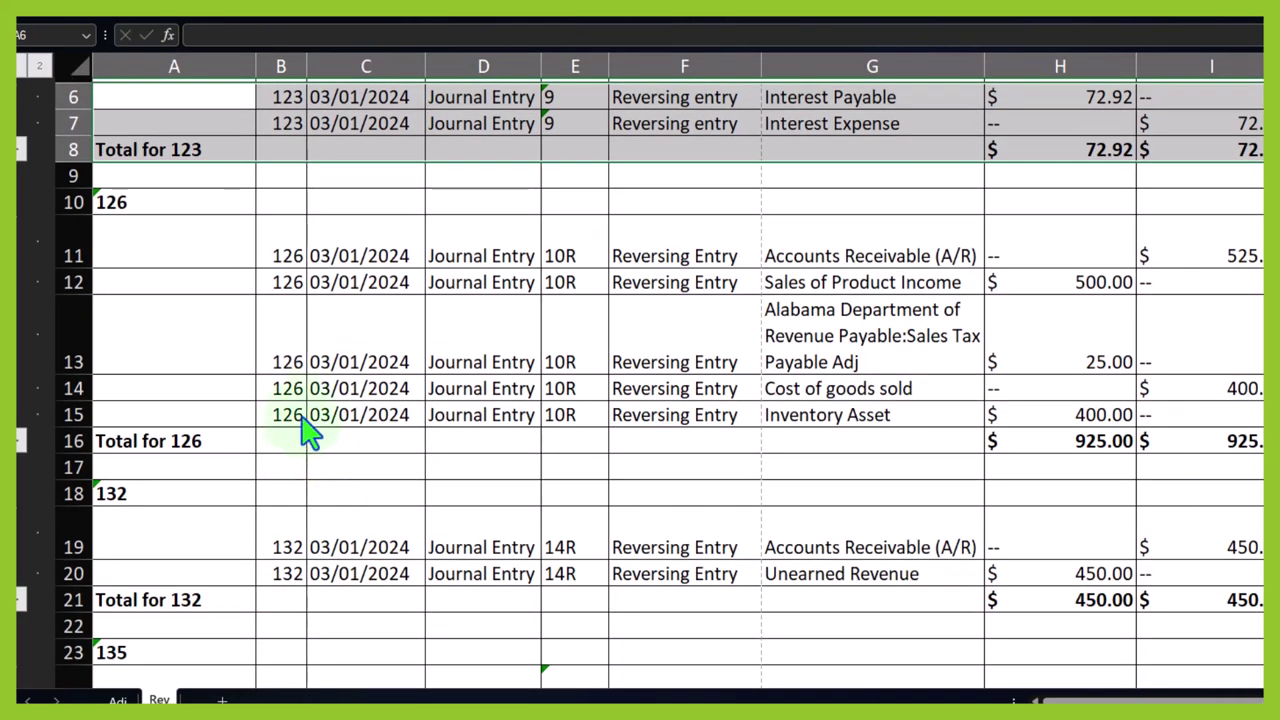
{"action": "left_click_drag", "start_coordinate": [211, 262], "coordinate": [1200, 460]}
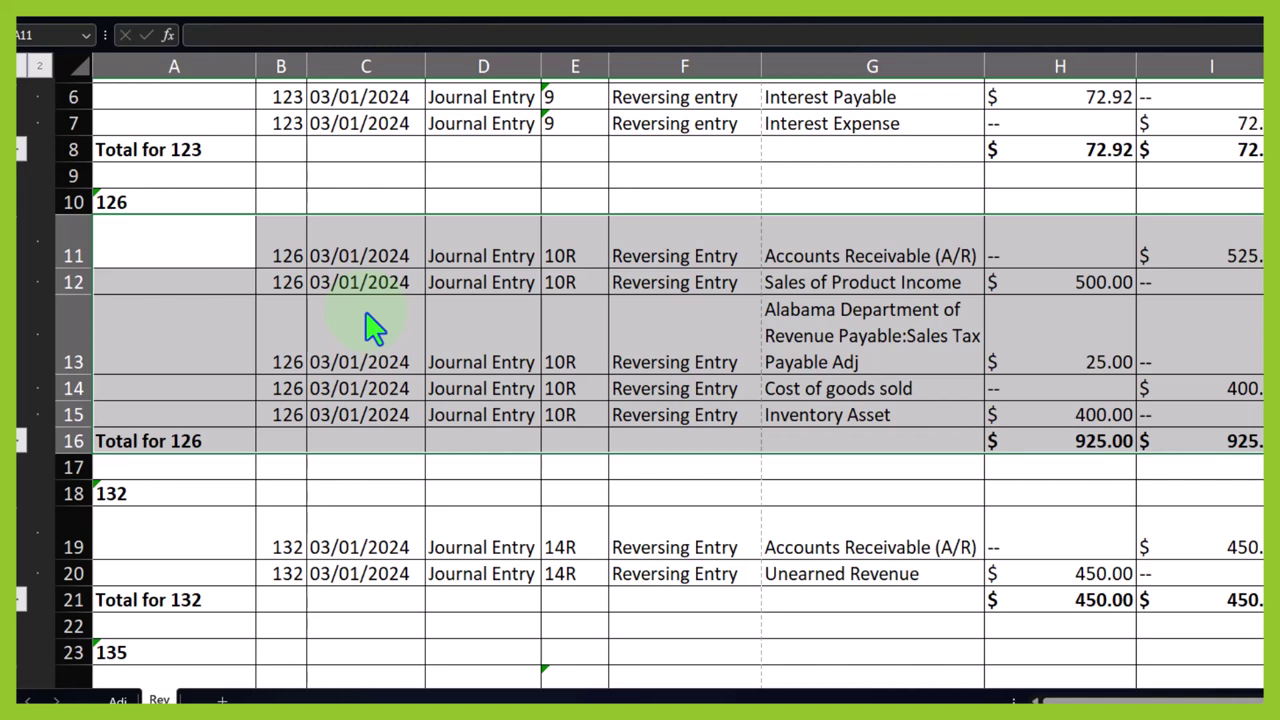
{"action": "left_click", "coordinate": [672, 262]}
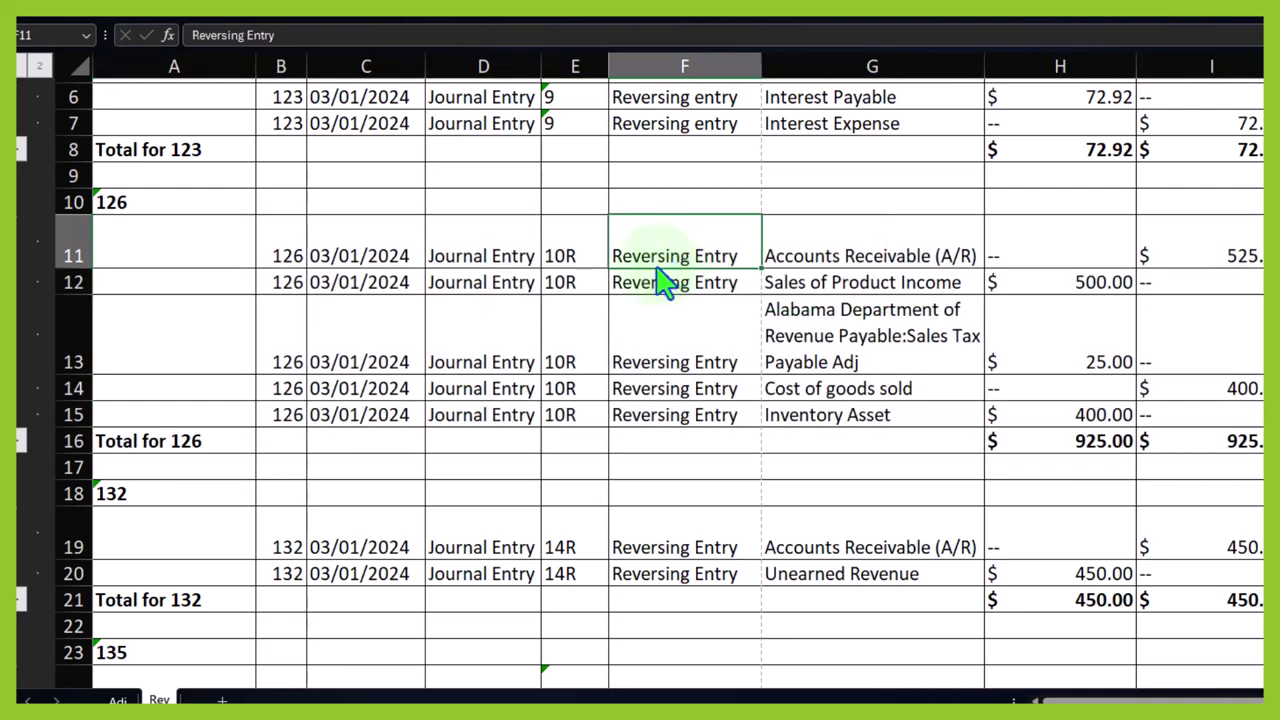
{"action": "left_click", "coordinate": [514, 262]}
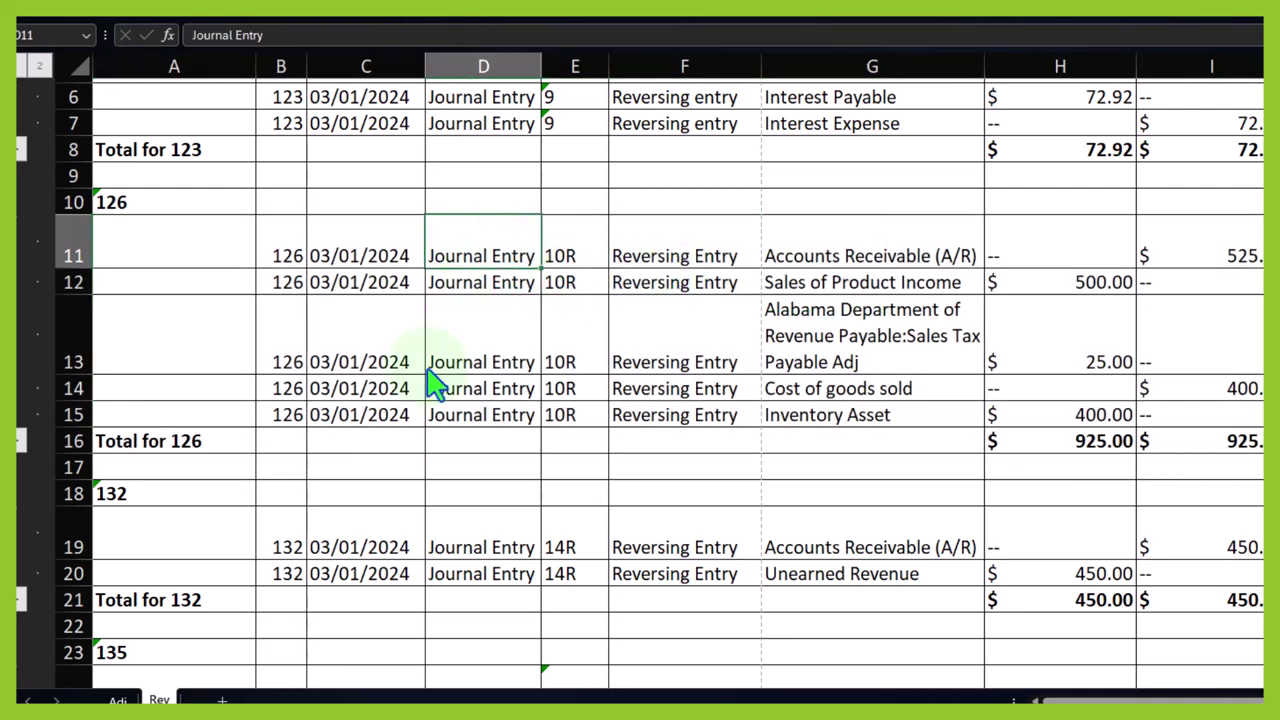
- Review the prepaid insurance entry 128 and the depreciation entries 129 and 130 on the Adj sheet
{"action": "left_click", "coordinate": [118, 700]}
{"action": "scroll", "coordinate": [520, 440], "scroll_direction": "down", "scroll_amount": 3}
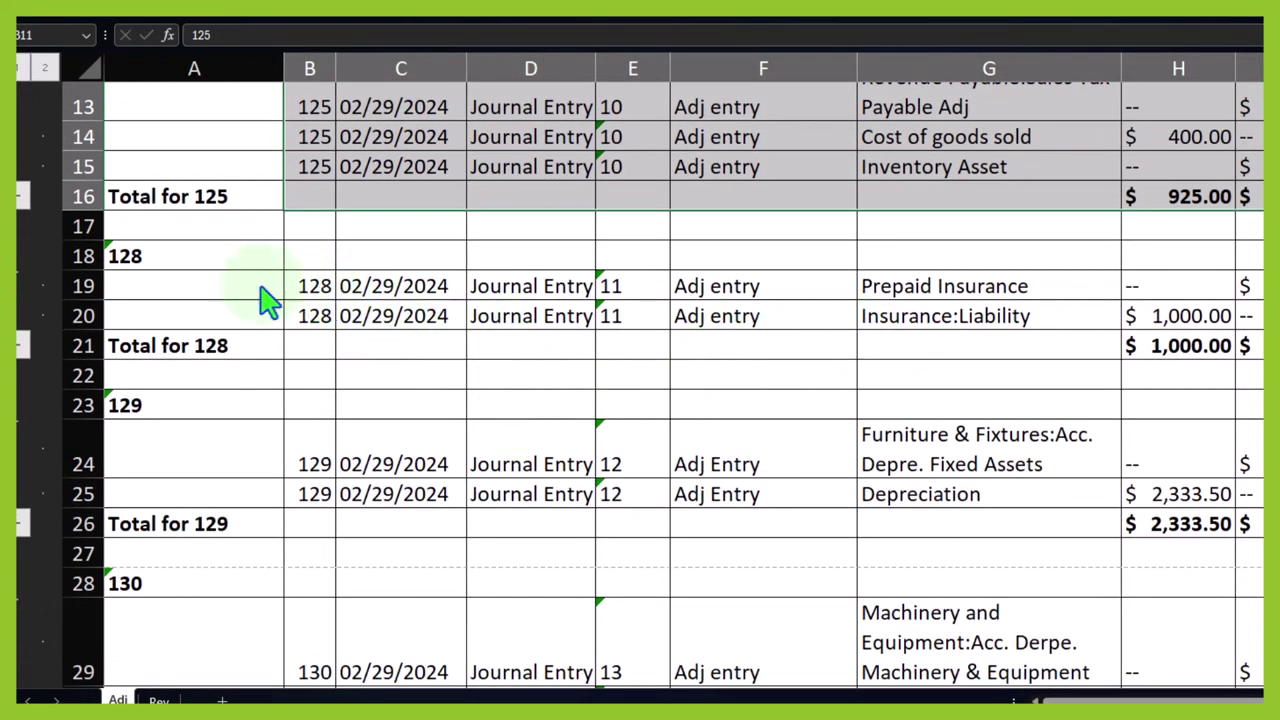
{"action": "left_click_drag", "start_coordinate": [268, 292], "coordinate": [1262, 335]}
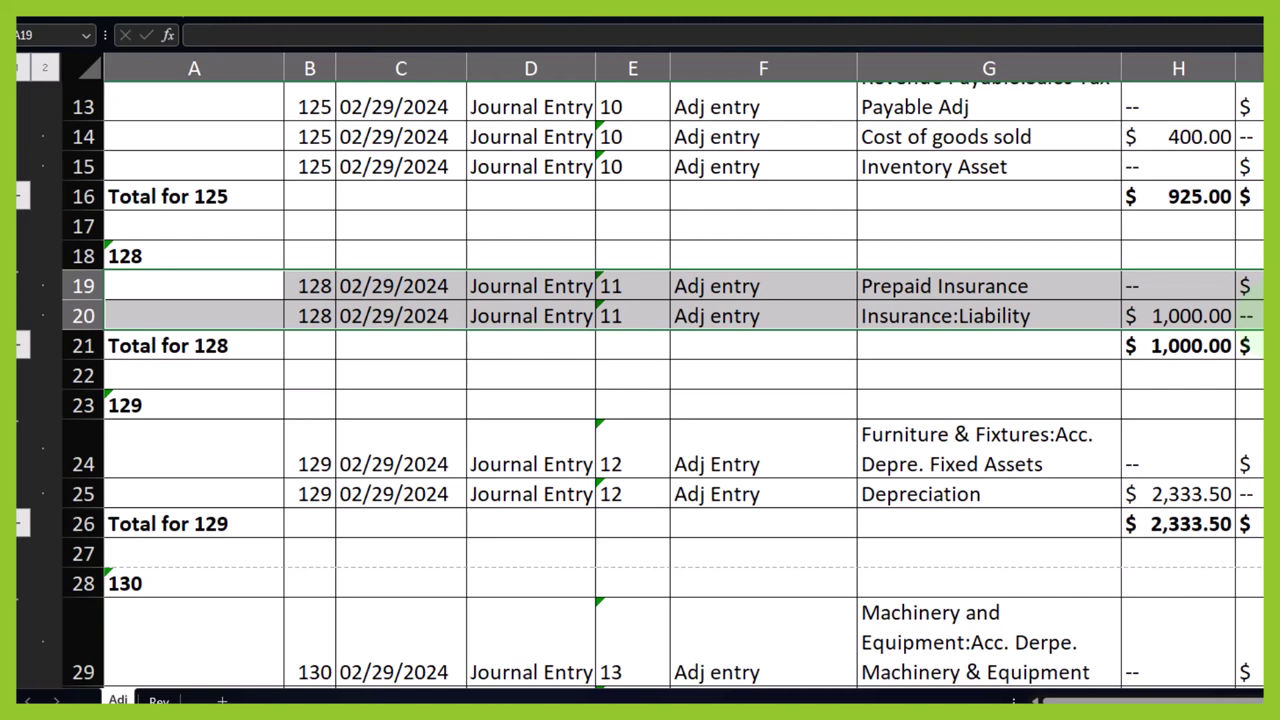
{"action": "left_click", "coordinate": [894, 387]}
{"action": "scroll", "coordinate": [900, 400], "scroll_direction": "down", "scroll_amount": 3}
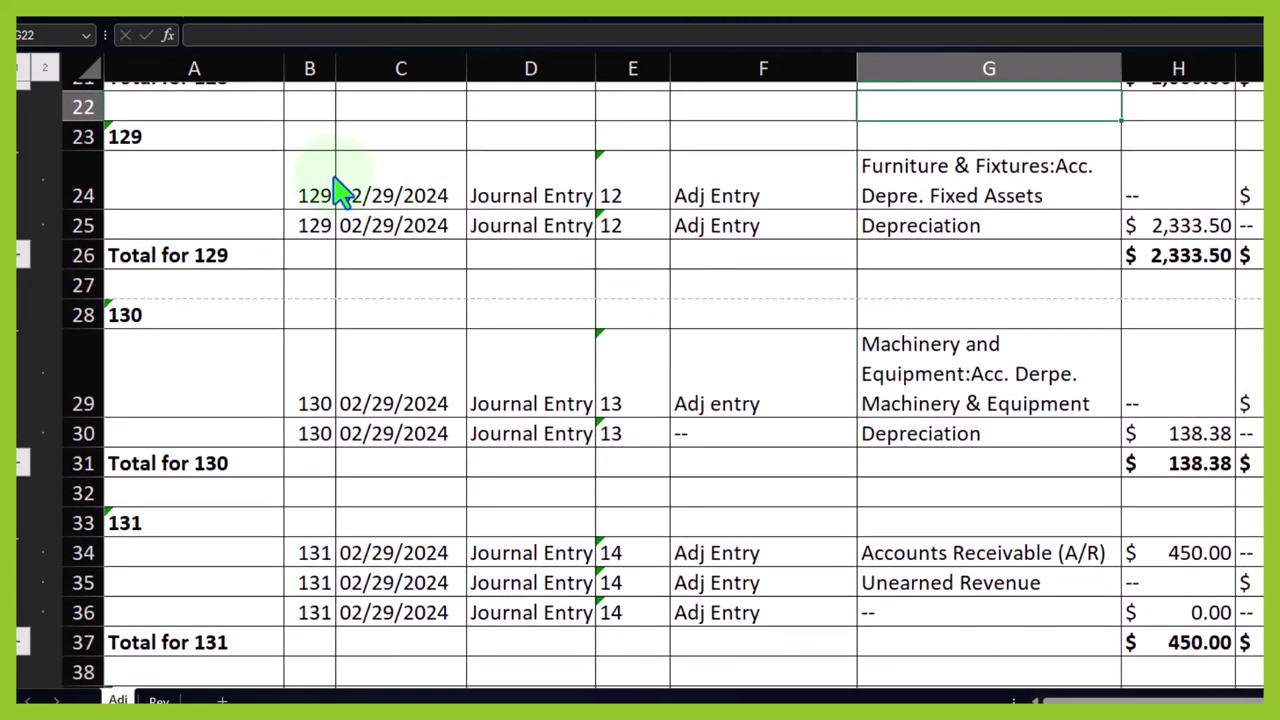
{"action": "left_click_drag", "start_coordinate": [338, 190], "coordinate": [1252, 481]}
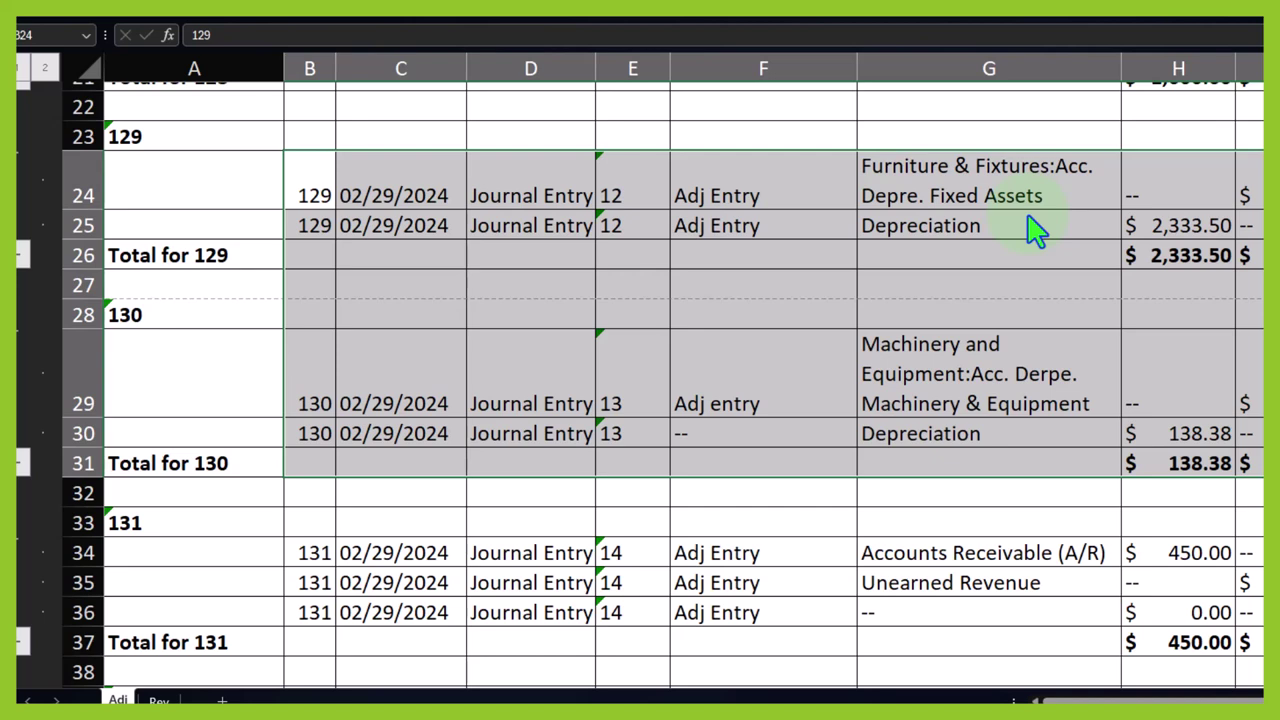
- Compare the unearned revenue adjusting entry 131 in Adj rows 34 to 37 with reversing entry 132 on the Rev sheet
{"action": "scroll", "coordinate": [995, 270], "scroll_direction": "down", "scroll_amount": 3}
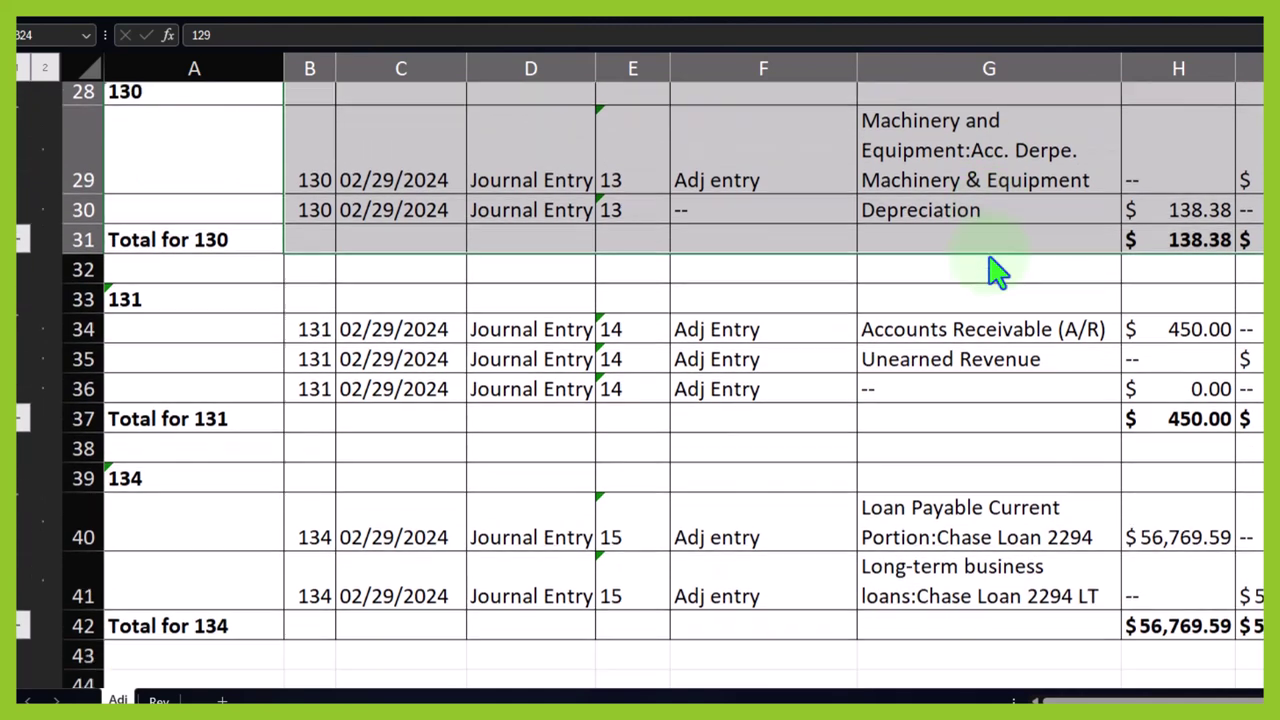
{"action": "scroll", "coordinate": [995, 270], "scroll_direction": "down", "scroll_amount": 1}
{"action": "left_click_drag", "start_coordinate": [315, 288], "coordinate": [1270, 378]}
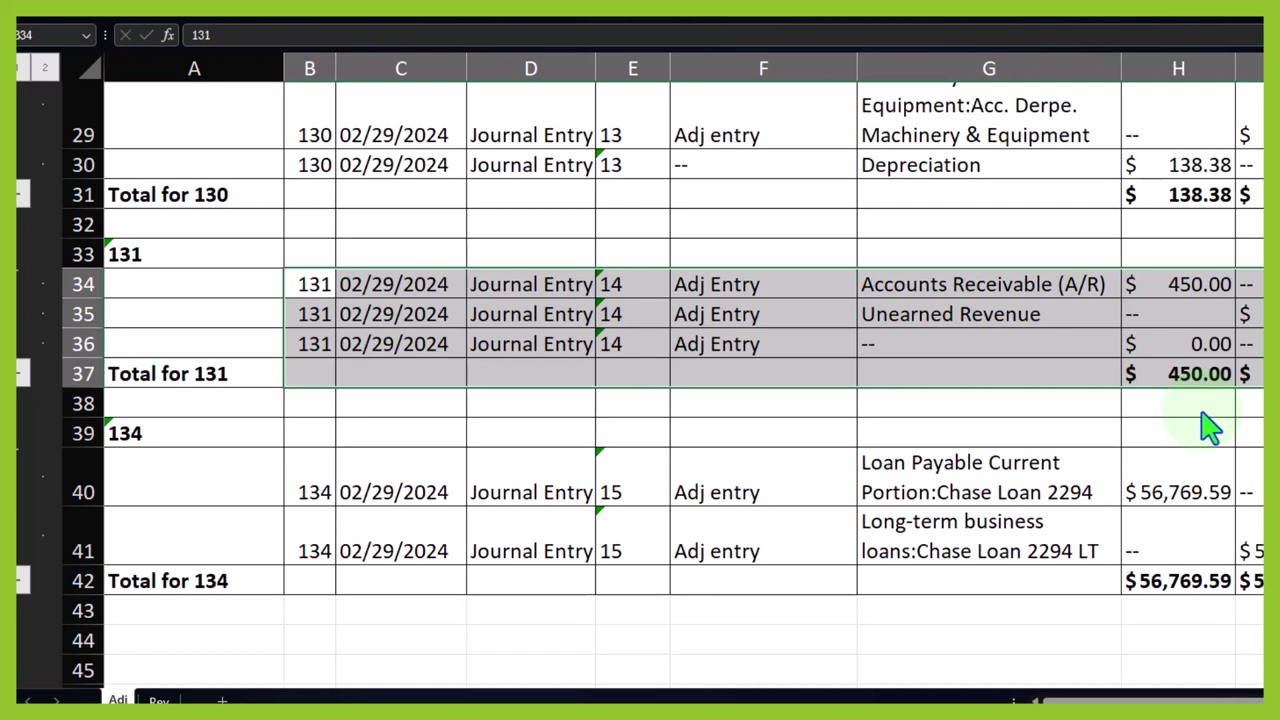
{"action": "left_click", "coordinate": [1060, 294]}
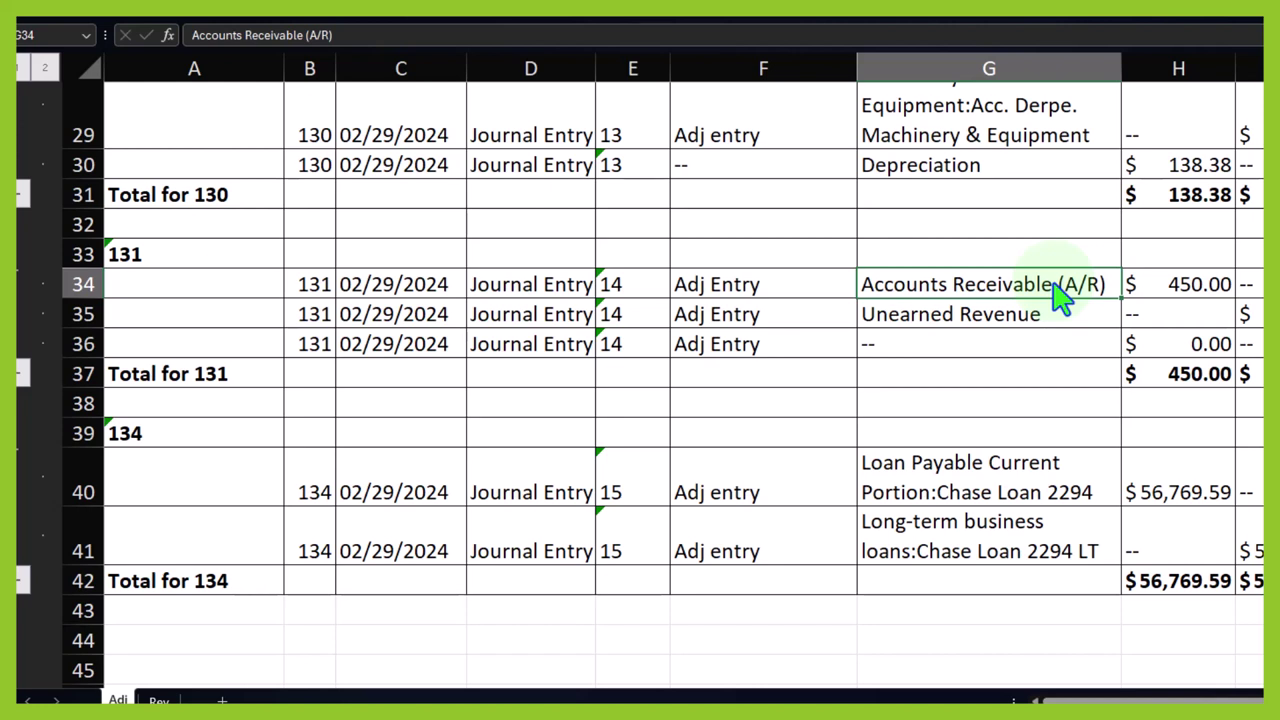
{"action": "left_click", "coordinate": [1162, 287]}
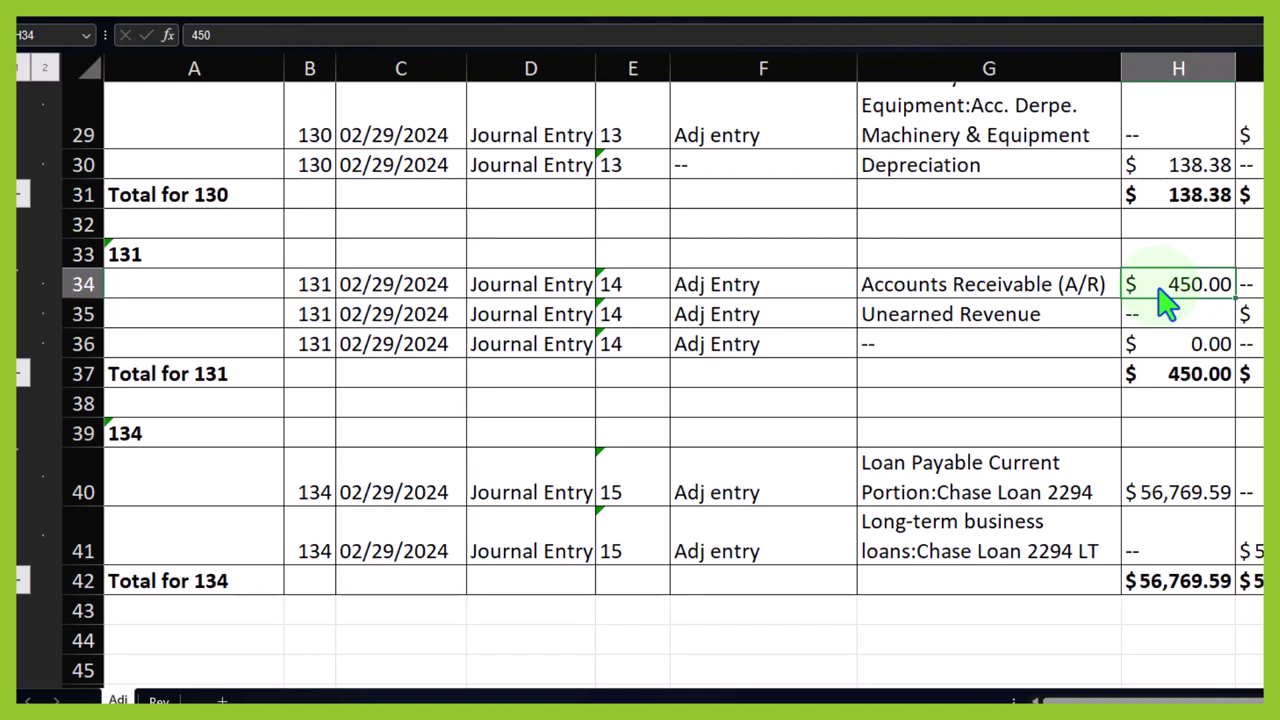
{"action": "key", "text": "Down"}
{"action": "key", "text": "Right"}
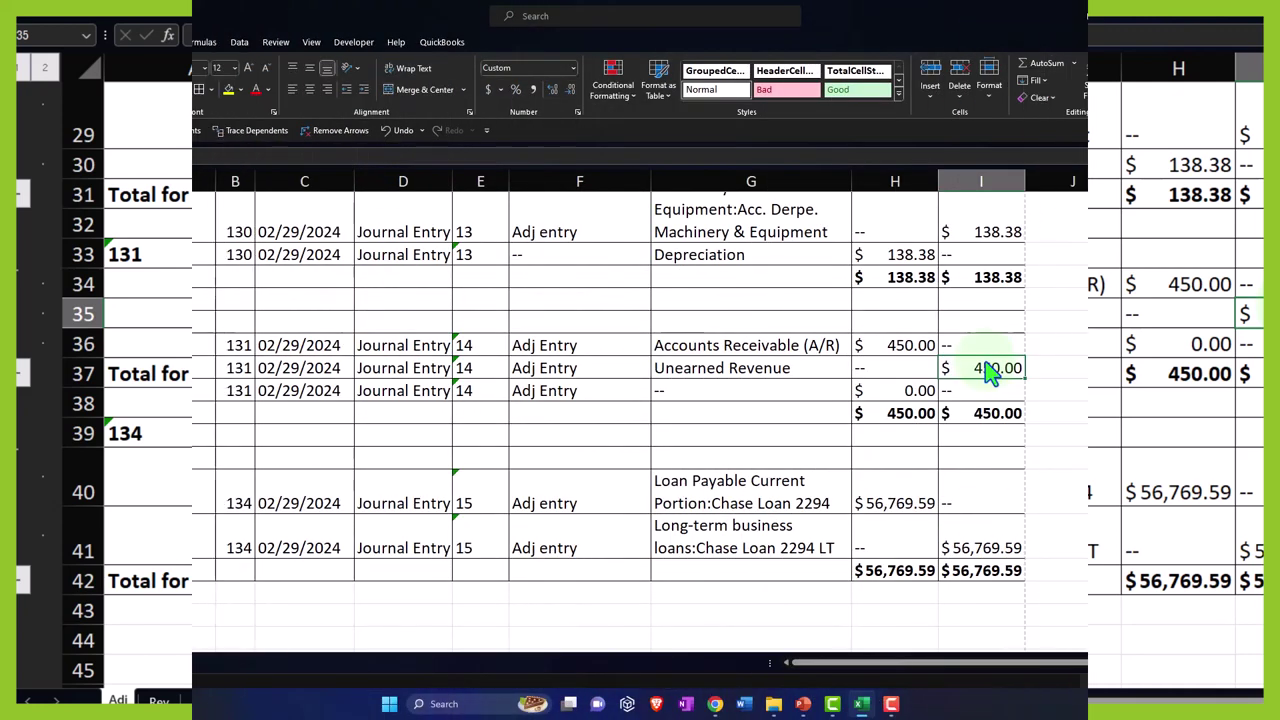
{"action": "left_click", "coordinate": [120, 662]}
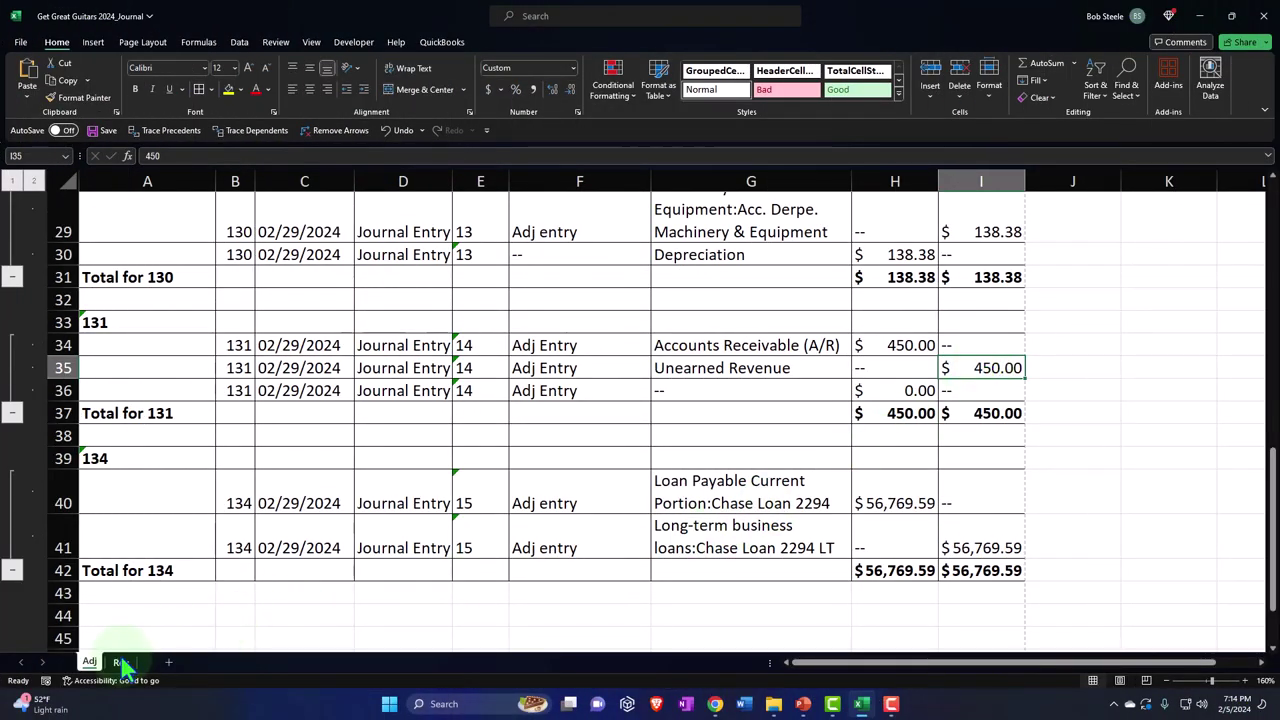
{"action": "scroll", "coordinate": [486, 594], "scroll_direction": "down", "scroll_amount": 3}
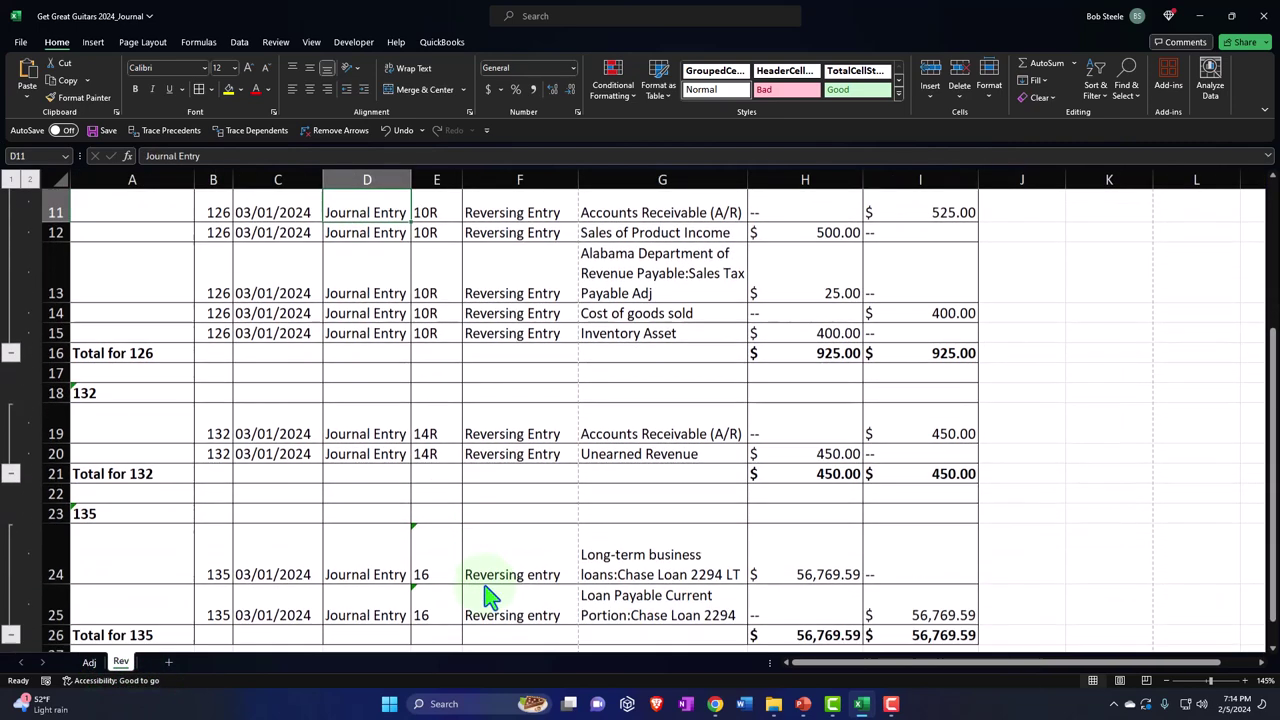
{"action": "left_click", "coordinate": [662, 385]}
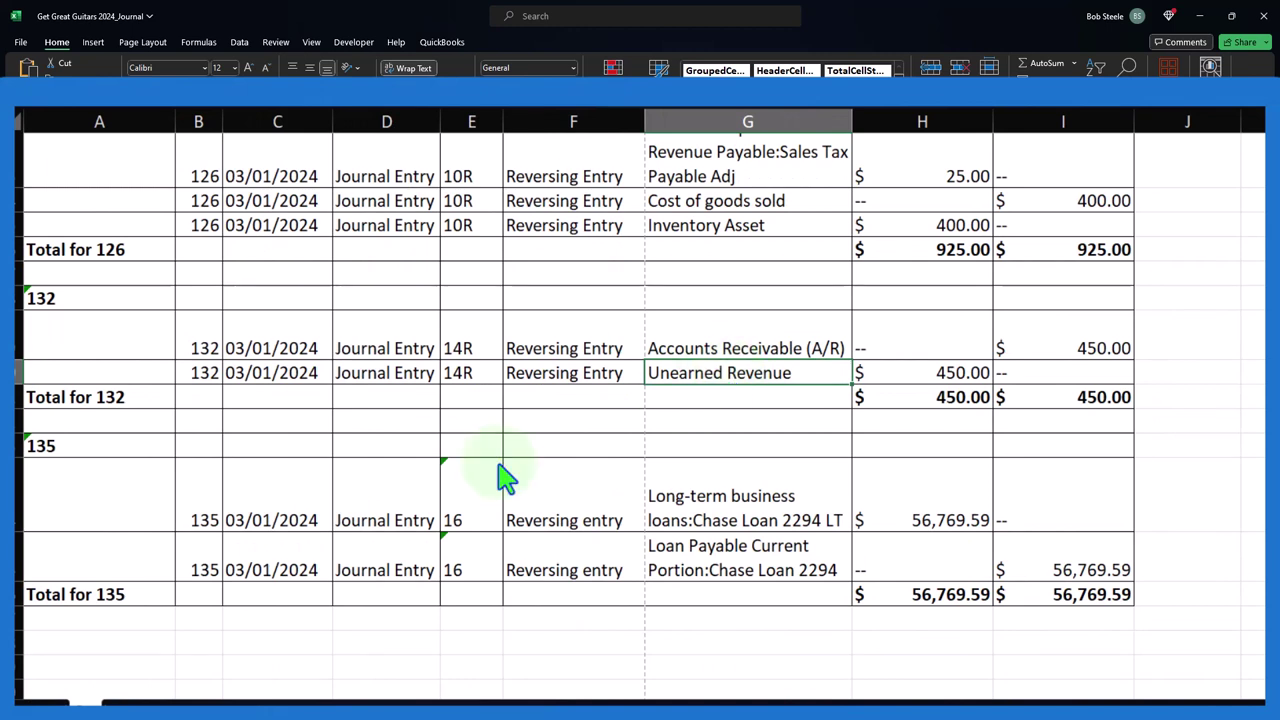
- Compare the current and long-term loan portions in adjusting entry 134 on the Adj sheet with reversing entry 135 on the Rev sheet
{"action": "left_click", "coordinate": [74, 700]}
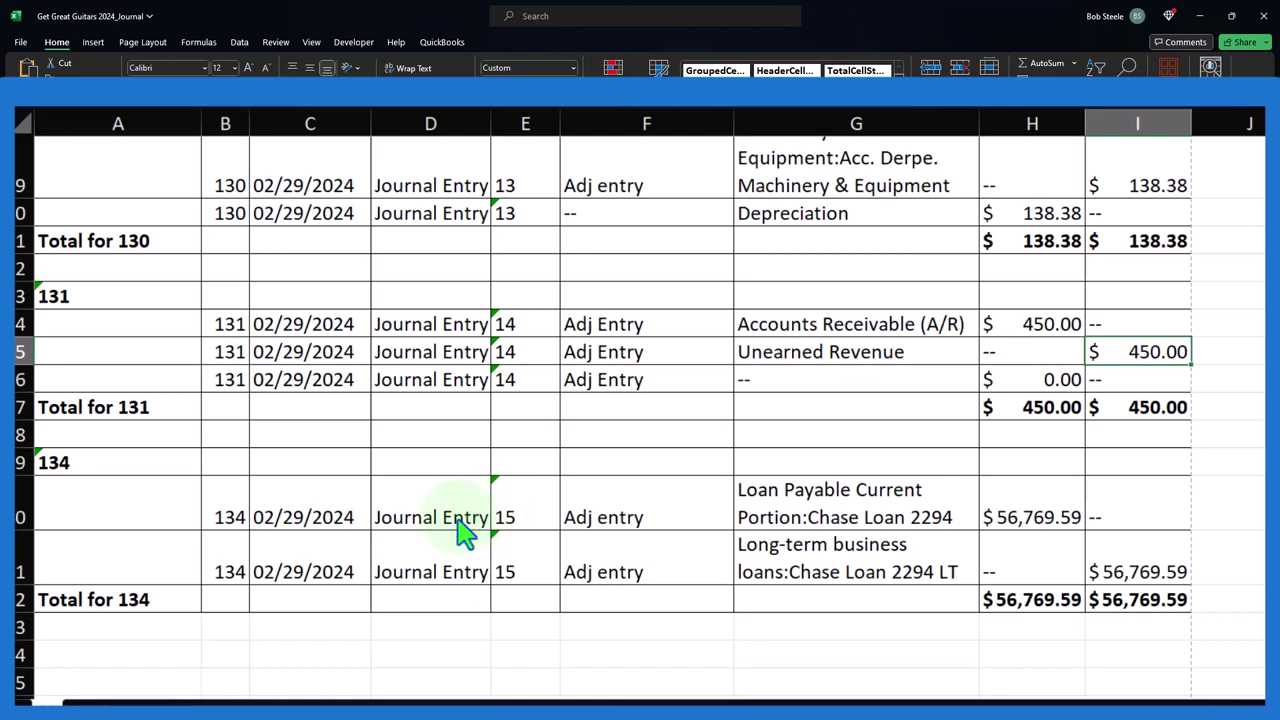
{"action": "left_click", "coordinate": [148, 515]}
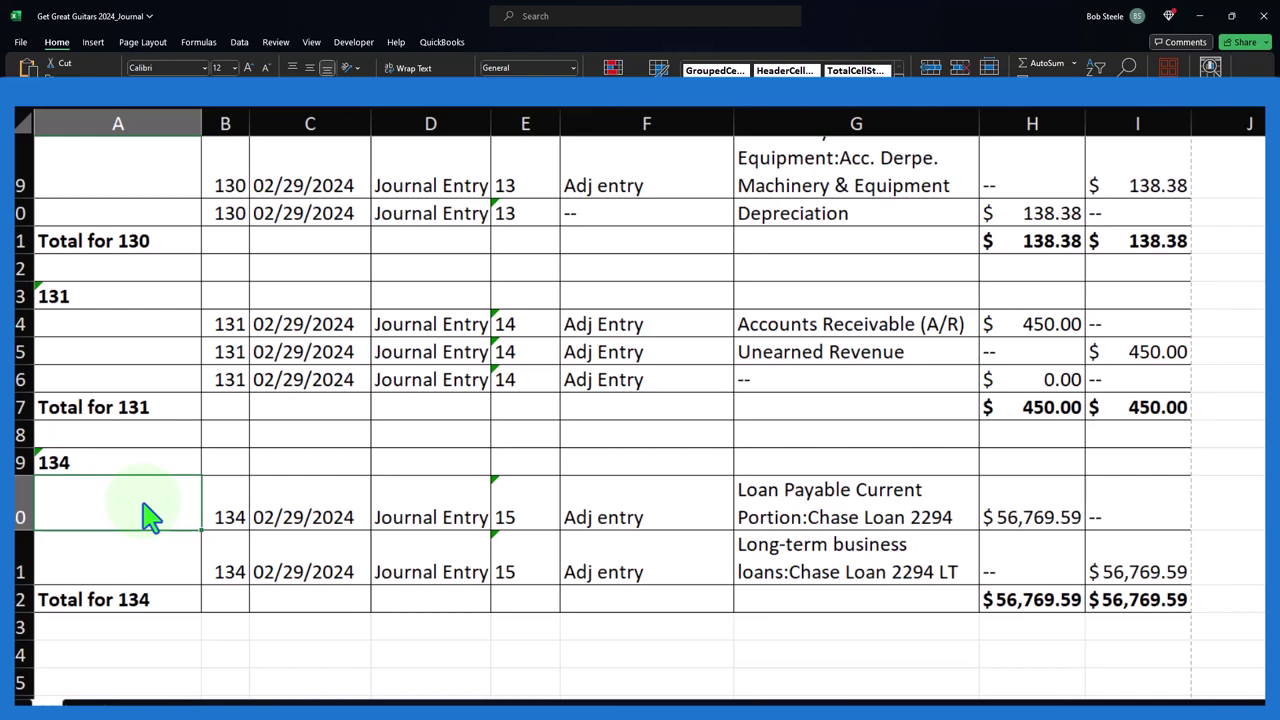
{"action": "left_click", "coordinate": [778, 524]}
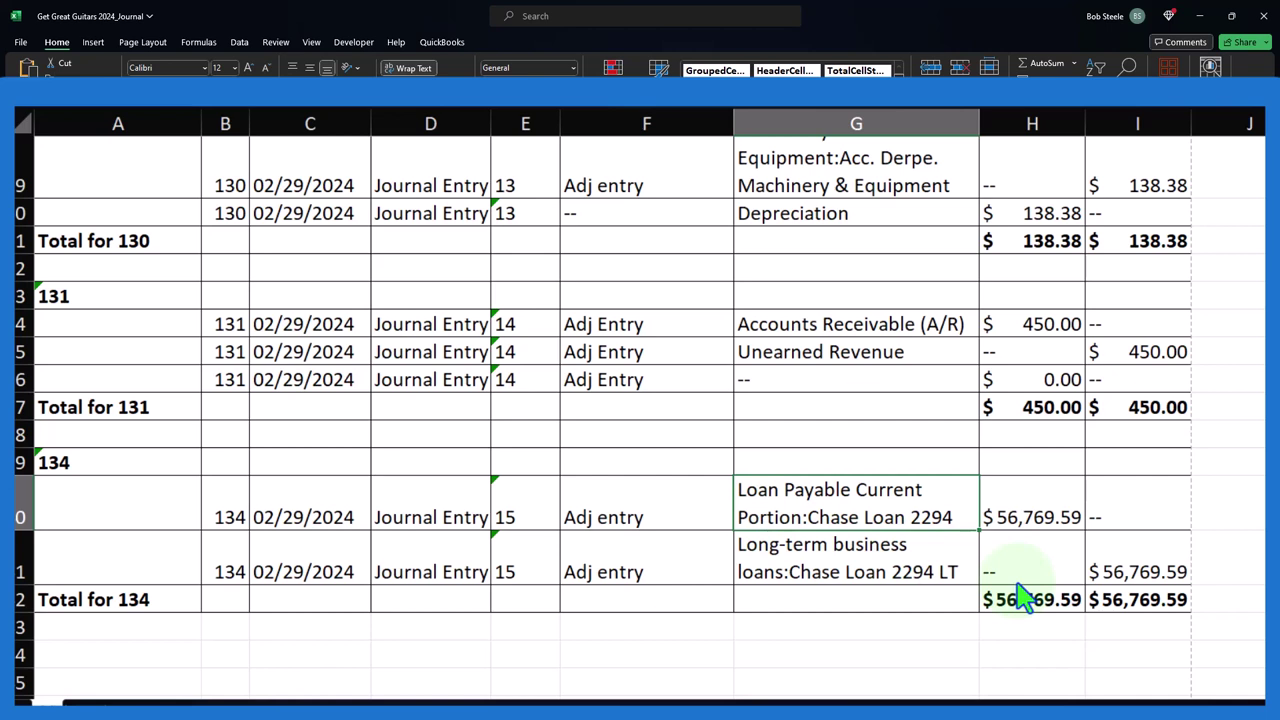
{"action": "left_click", "coordinate": [120, 700]}
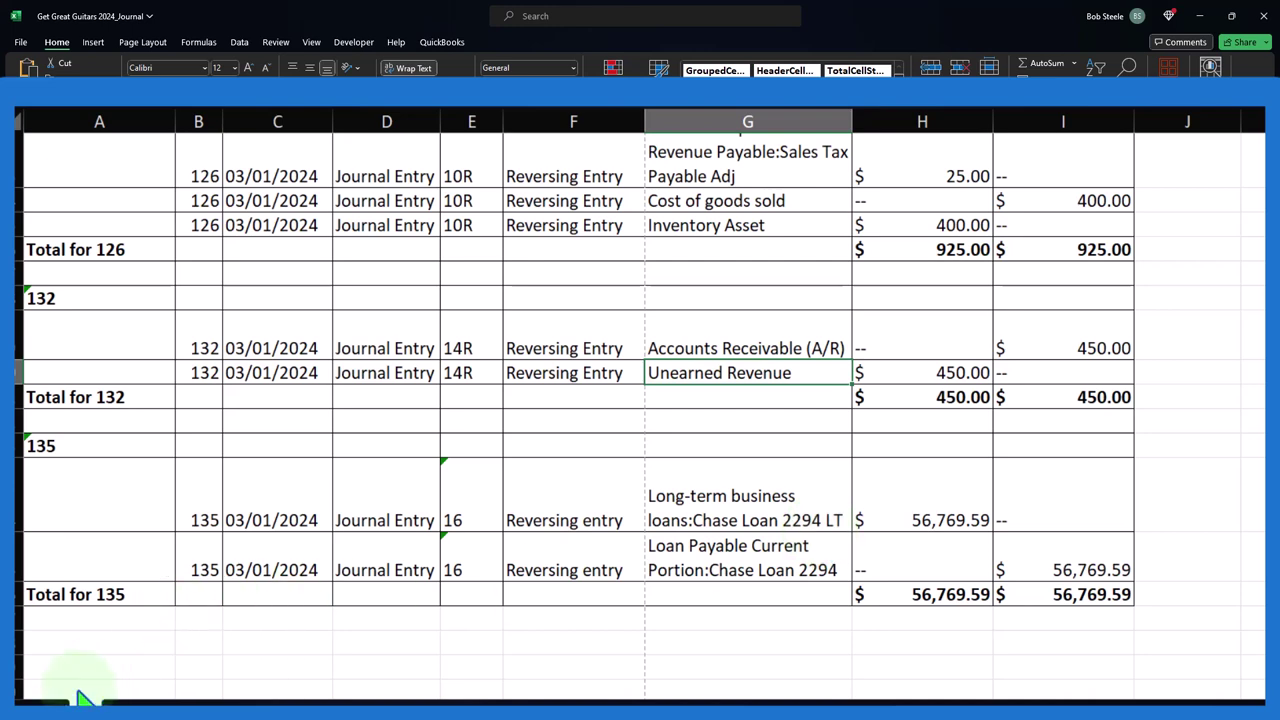
{"action": "left_click", "coordinate": [407, 675]}
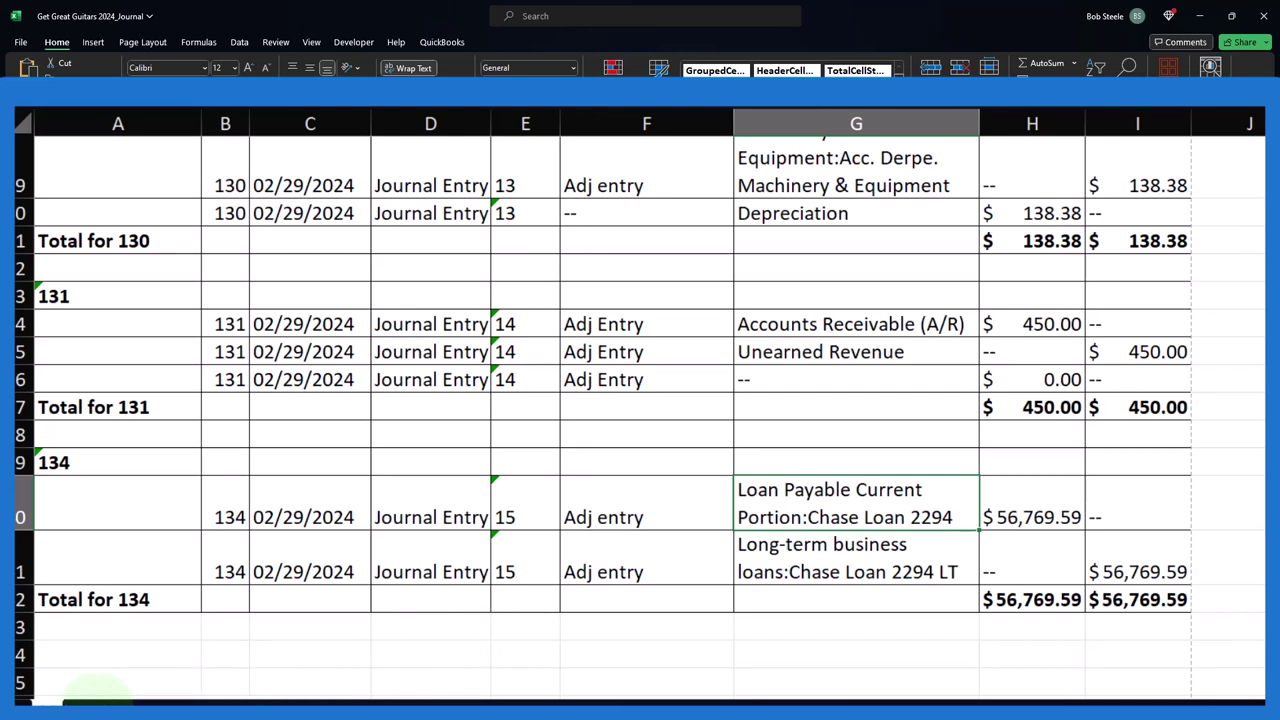
{"action": "left_click", "coordinate": [86, 696]}
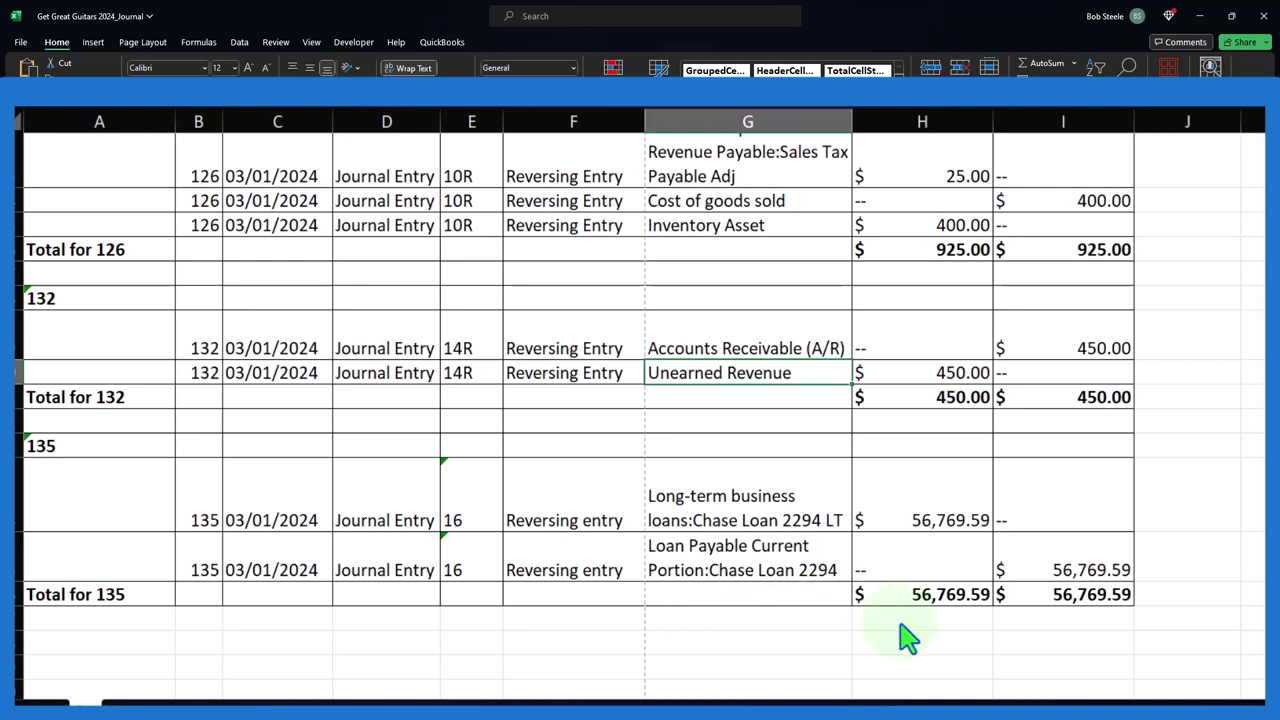
- Switch to QuickBooks Online in the browser and examine the January to March 2024 trial balance, comparing the February and March account balances
{"action": "mouse_move", "coordinate": [752, 679]}
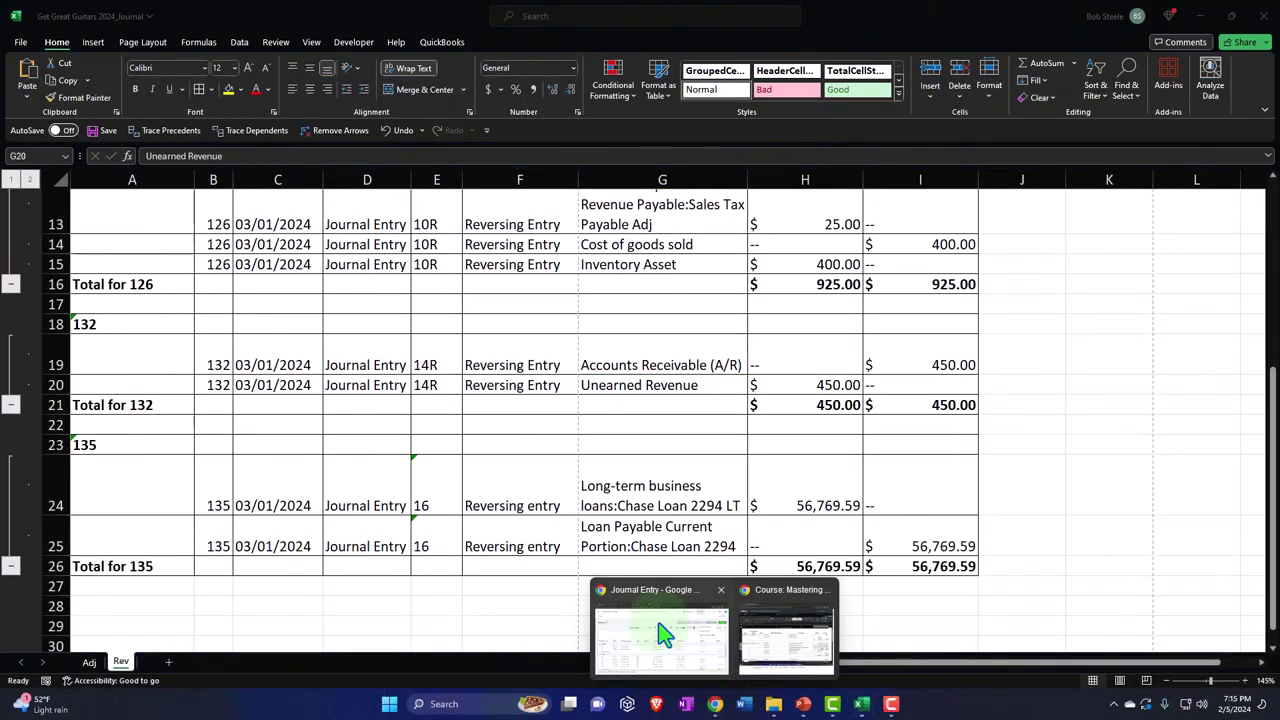
{"action": "left_click", "coordinate": [662, 628]}
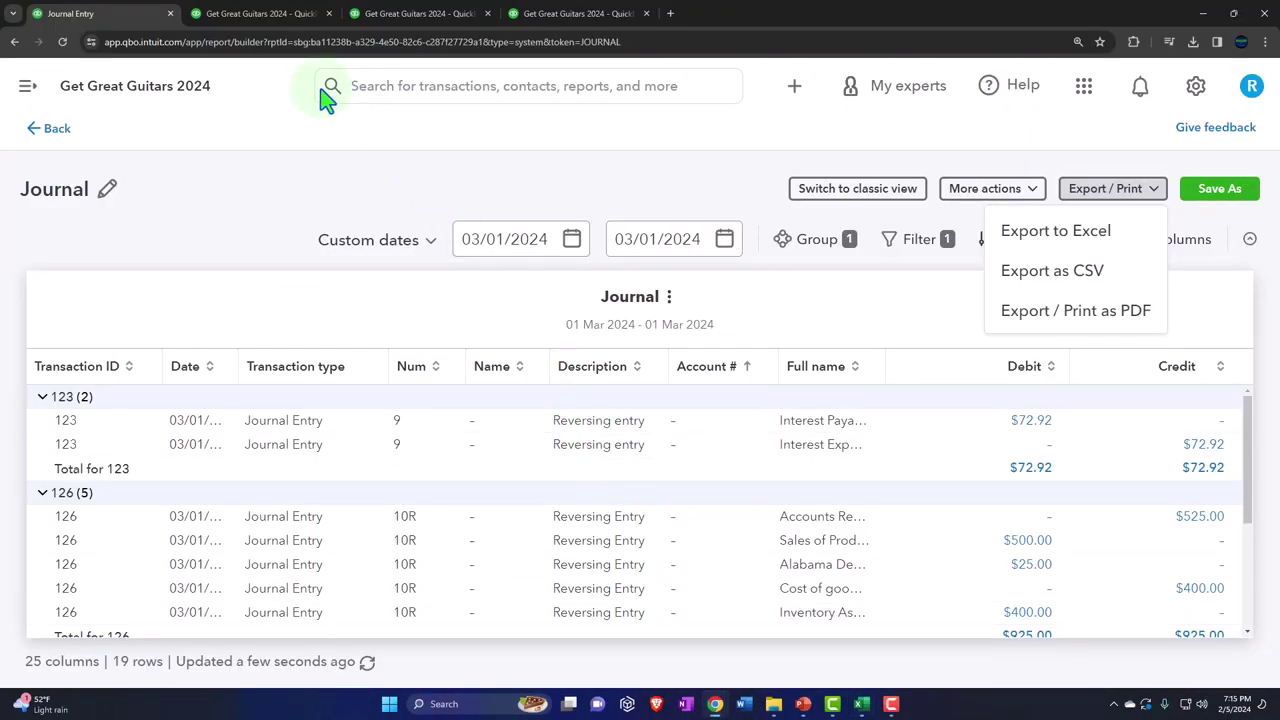
{"action": "left_click", "coordinate": [330, 13]}
{"action": "left_click", "coordinate": [1080, 27]}
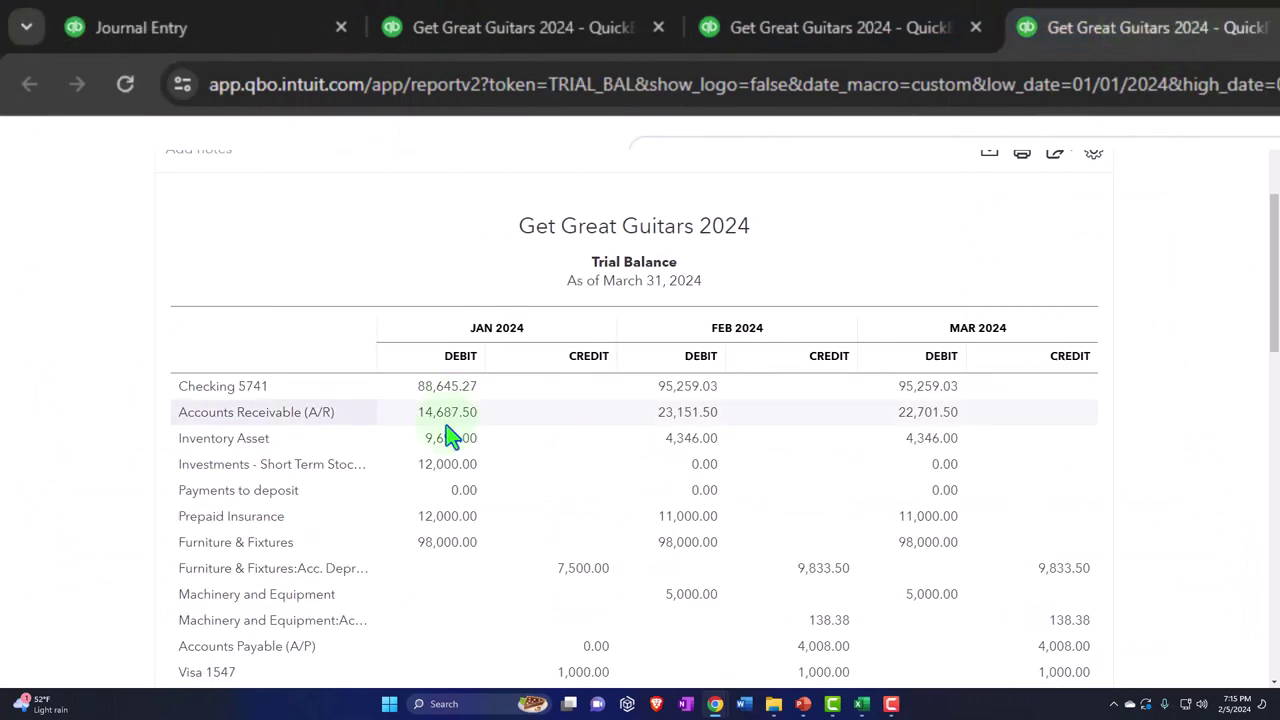
{"action": "scroll", "coordinate": [460, 436], "scroll_direction": "down", "scroll_amount": 2}
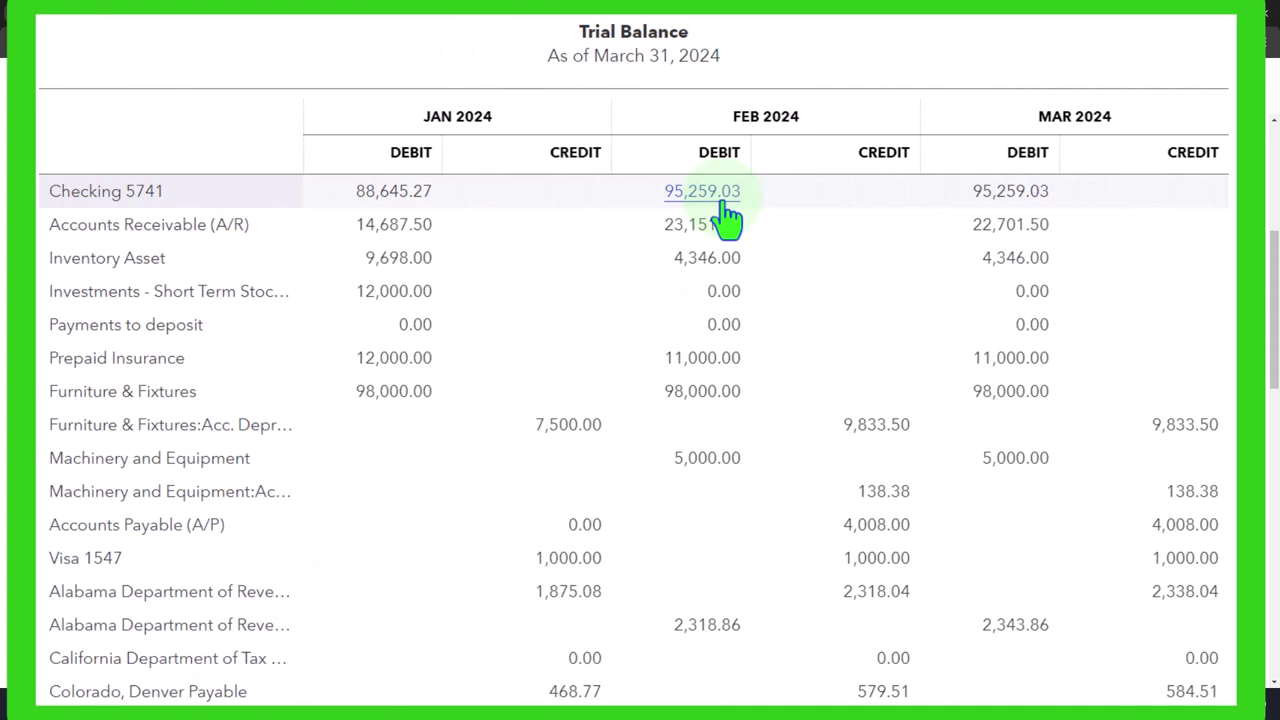
{"action": "scroll", "coordinate": [727, 218], "scroll_direction": "down", "scroll_amount": 5}
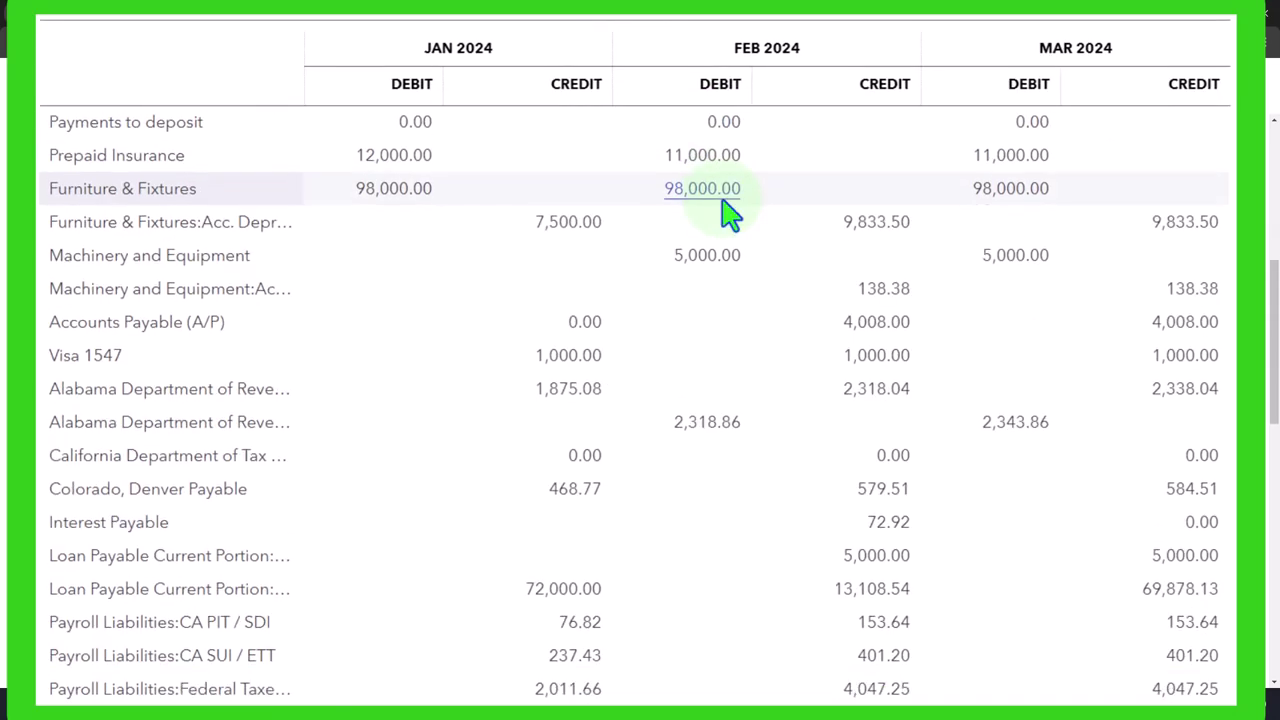
{"action": "scroll", "coordinate": [724, 220], "scroll_direction": "down", "scroll_amount": 4}
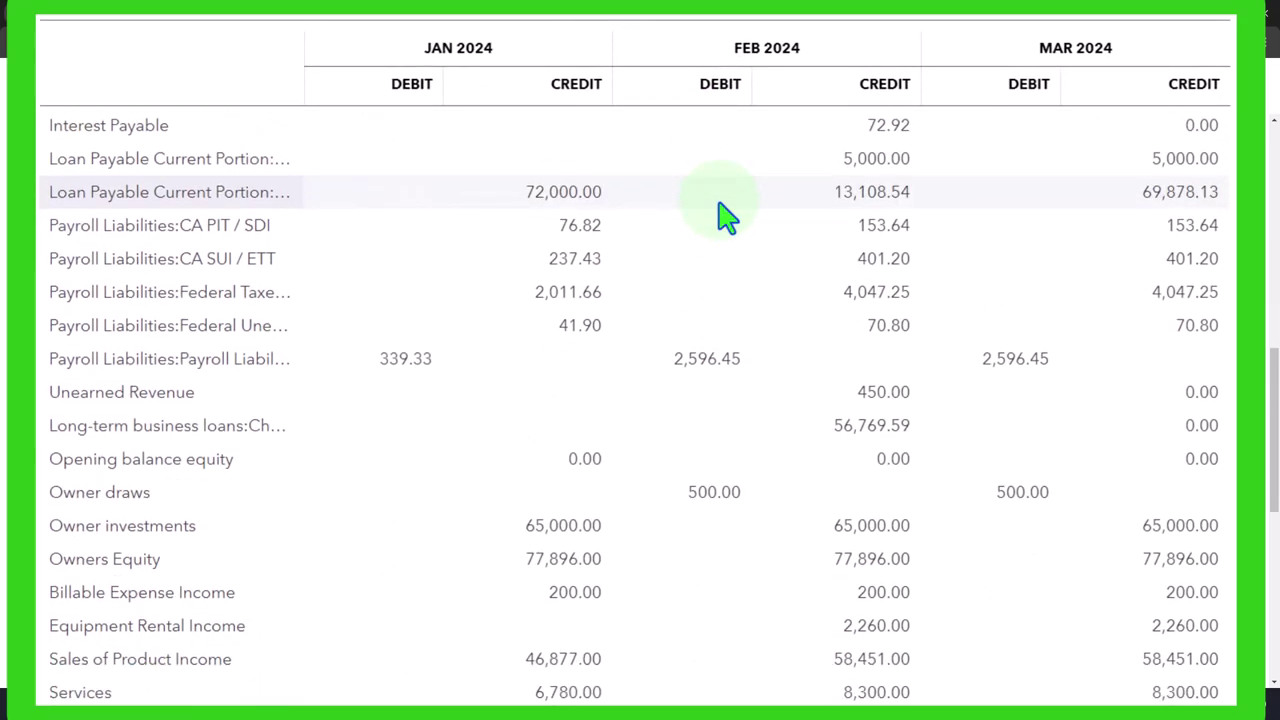
{"action": "scroll", "coordinate": [724, 218], "scroll_direction": "down", "scroll_amount": 5}
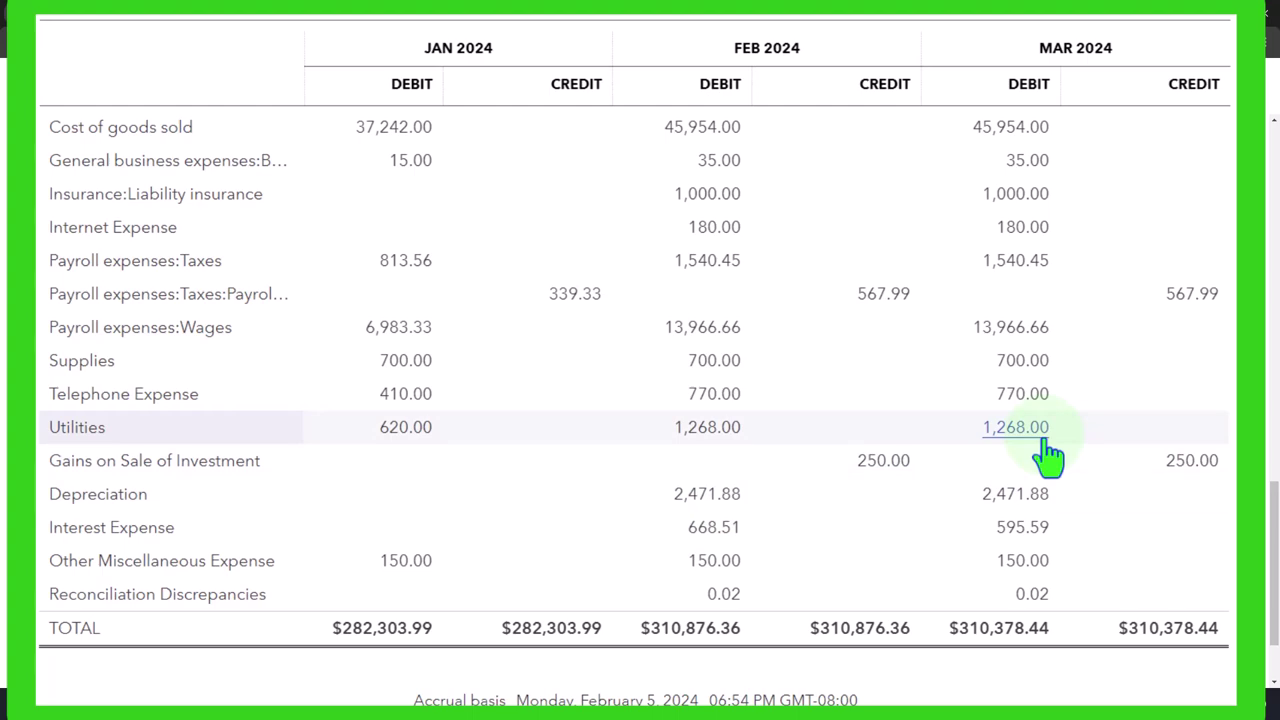
{"action": "scroll", "coordinate": [1049, 457], "scroll_direction": "up", "scroll_amount": 10}
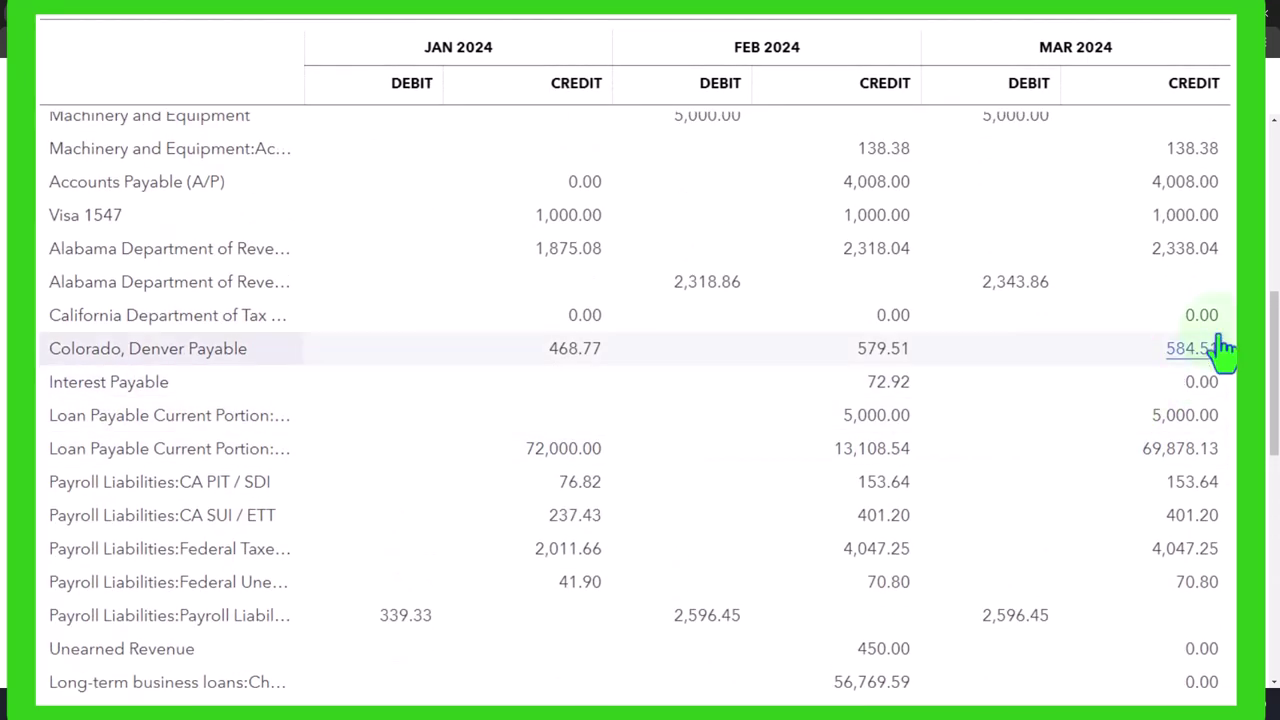
{"action": "scroll", "coordinate": [1049, 457], "scroll_direction": "up", "scroll_amount": 3}
{"action": "scroll", "coordinate": [1049, 457], "scroll_direction": "down", "scroll_amount": 9}
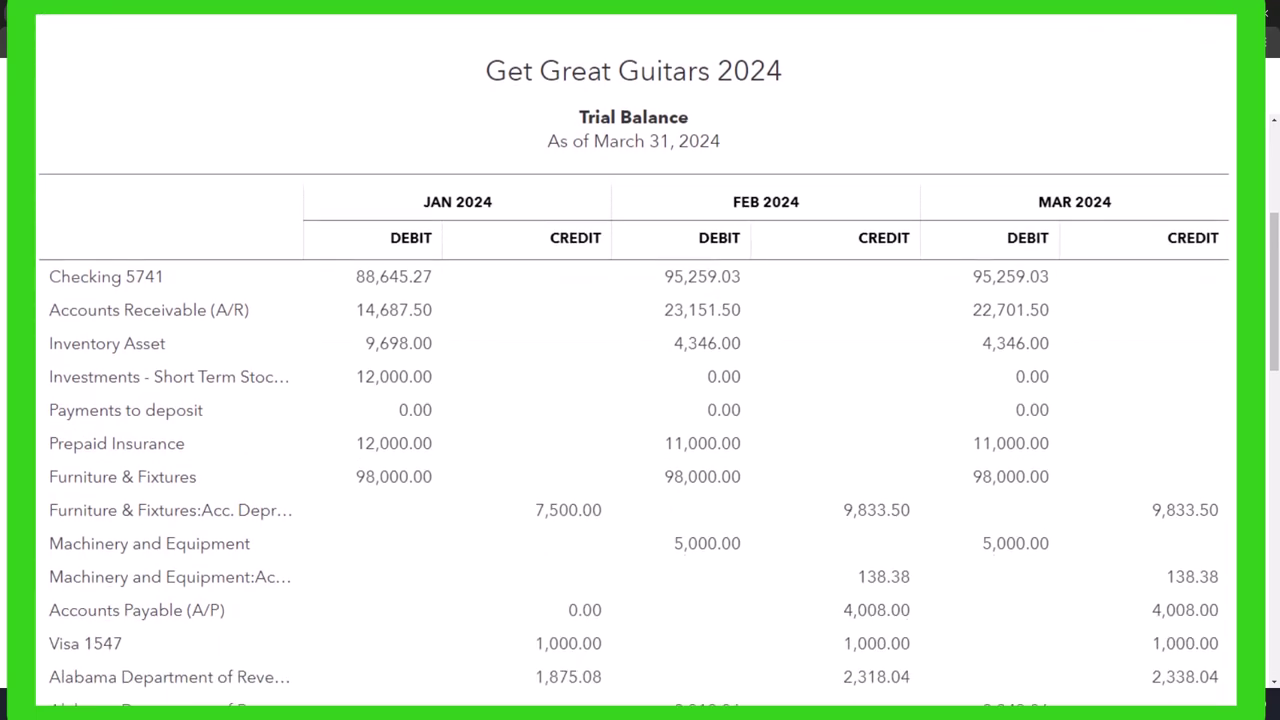
{"action": "scroll", "coordinate": [1049, 457], "scroll_direction": "down", "scroll_amount": 10}
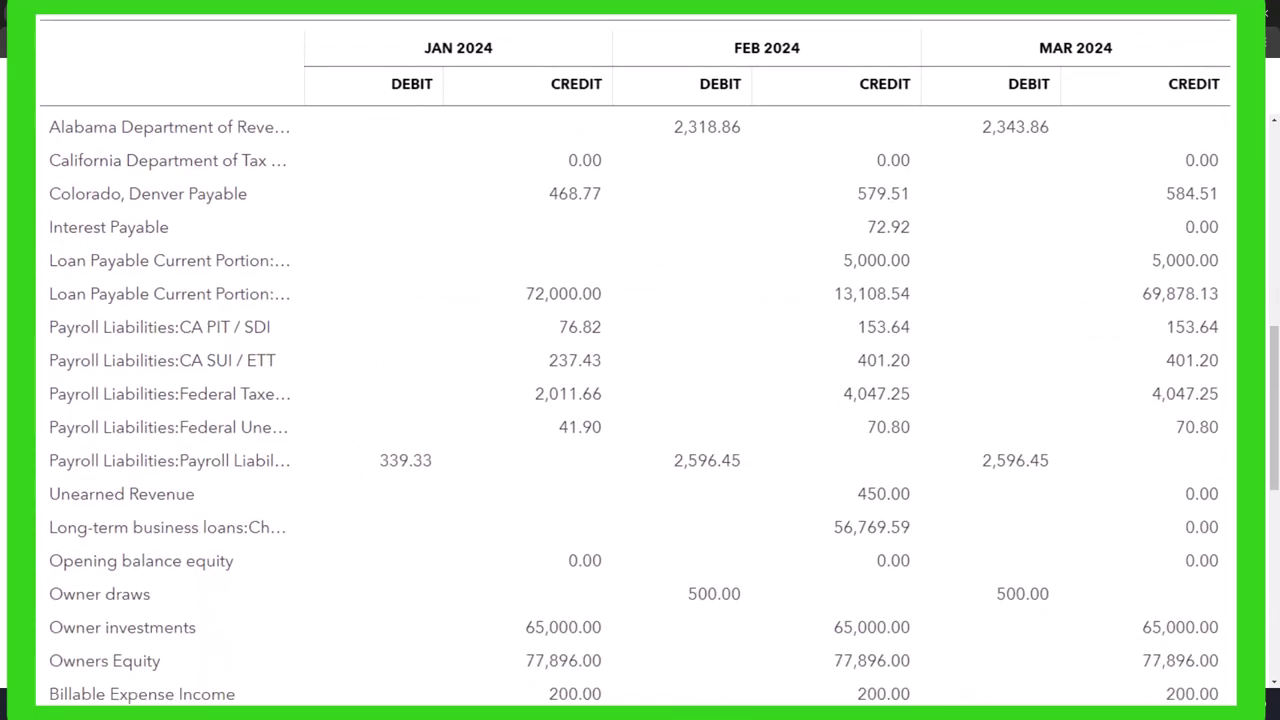
{"action": "scroll", "coordinate": [1158, 303], "scroll_direction": "down", "scroll_amount": 4}
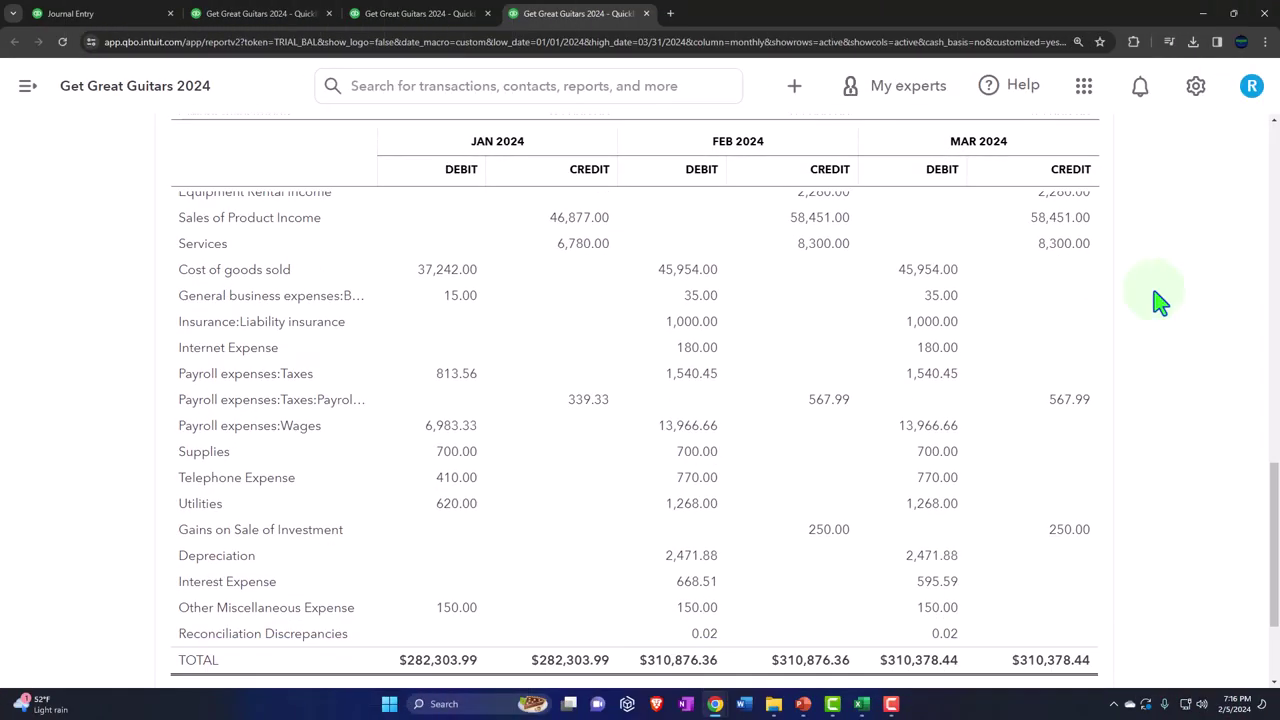